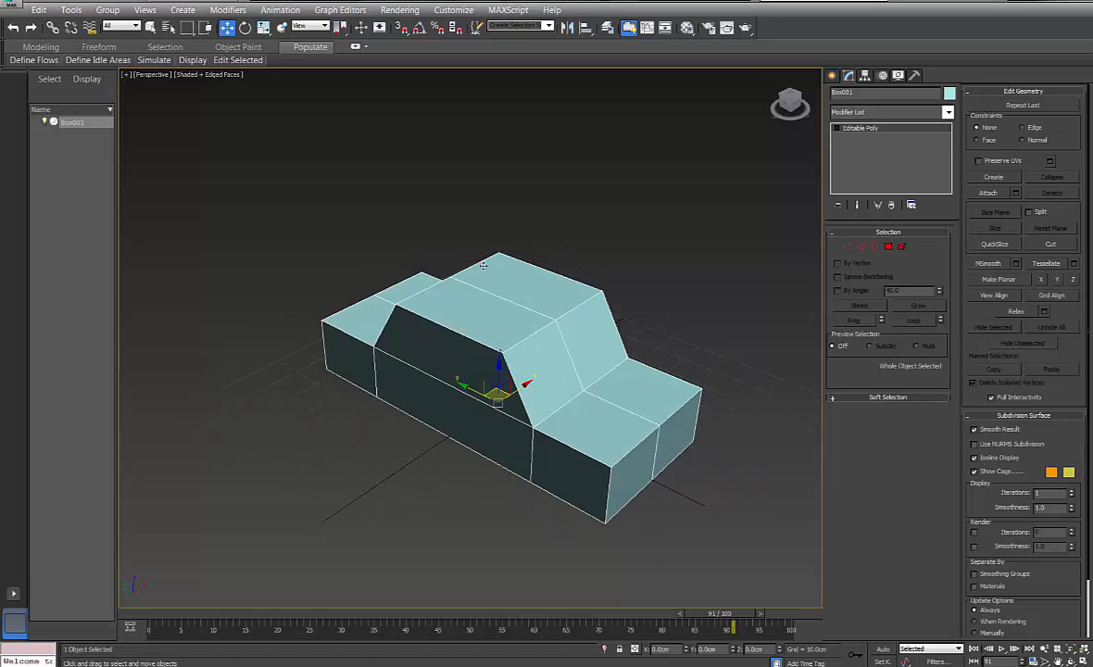
Orbit around the car, then add an Unwrap UVW modifier to Box001's stack from the Modifier List
mouse_move(543, 240)
middle_mouse_down("alt")
mouse_move(545, 259)
mouse_move(532, 243)
mouse_move(547, 244)
mouse_move(532, 249)
middle_mouse_up("alt")
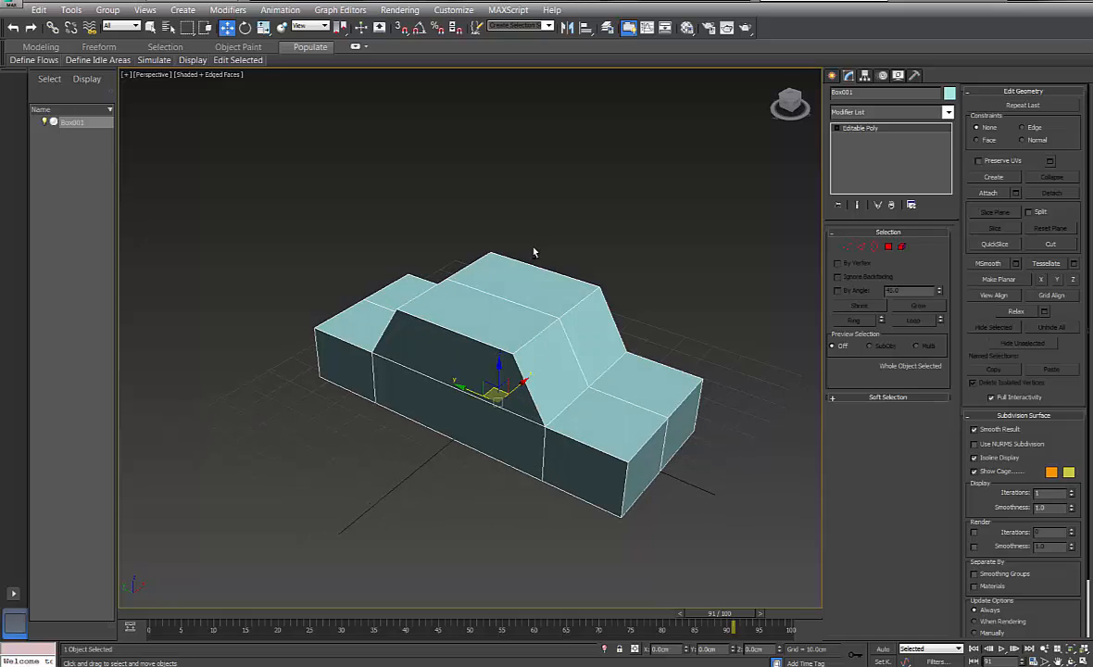
middle_click_drag(632, 326, 503, 274, "alt")
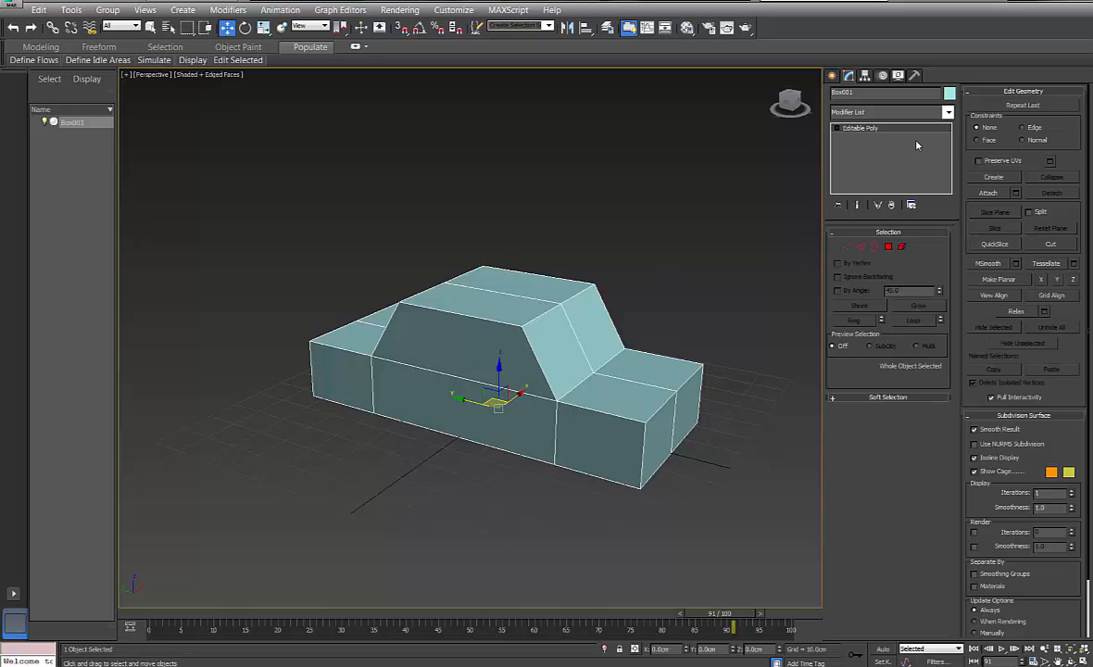
left_click(948, 113)
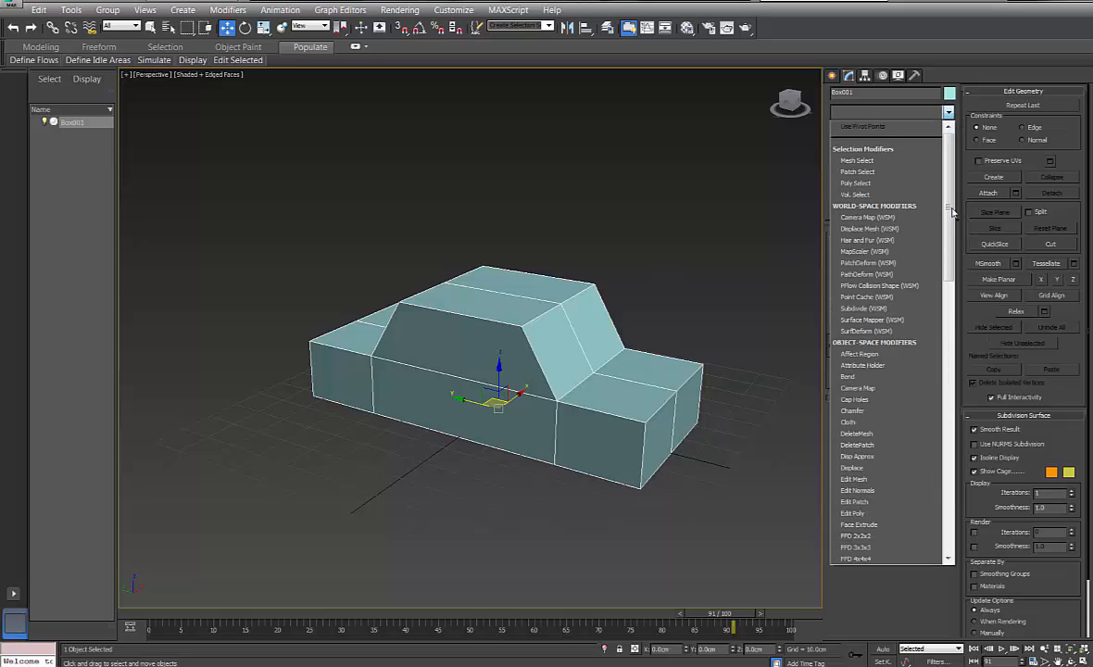
left_click_drag(951, 212, 951, 494)
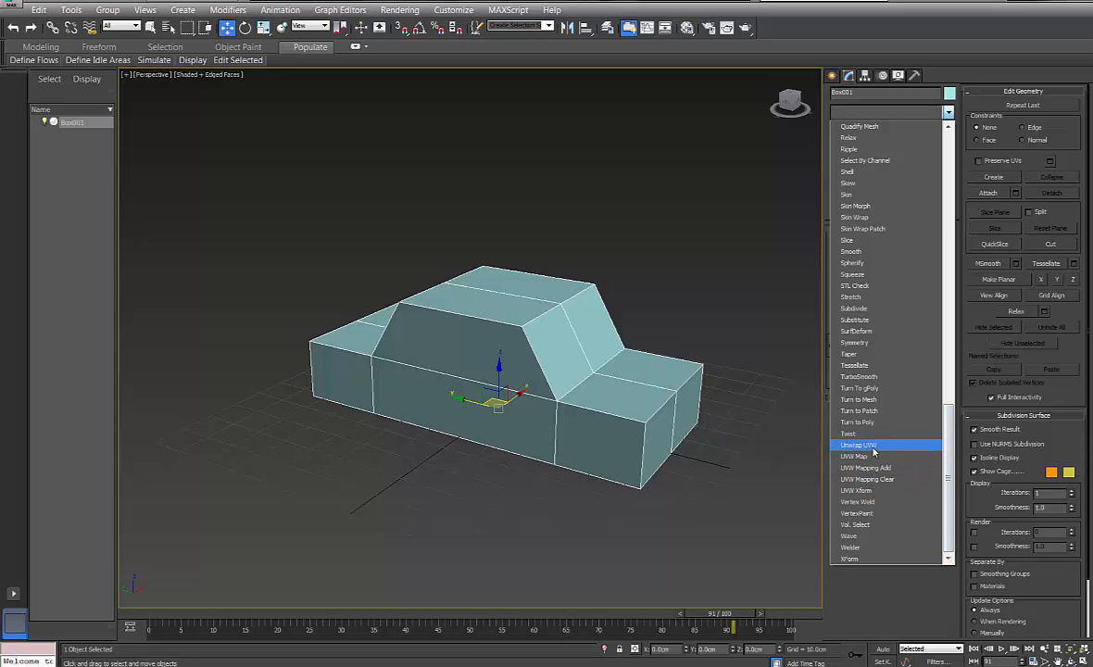
left_click(872, 447)
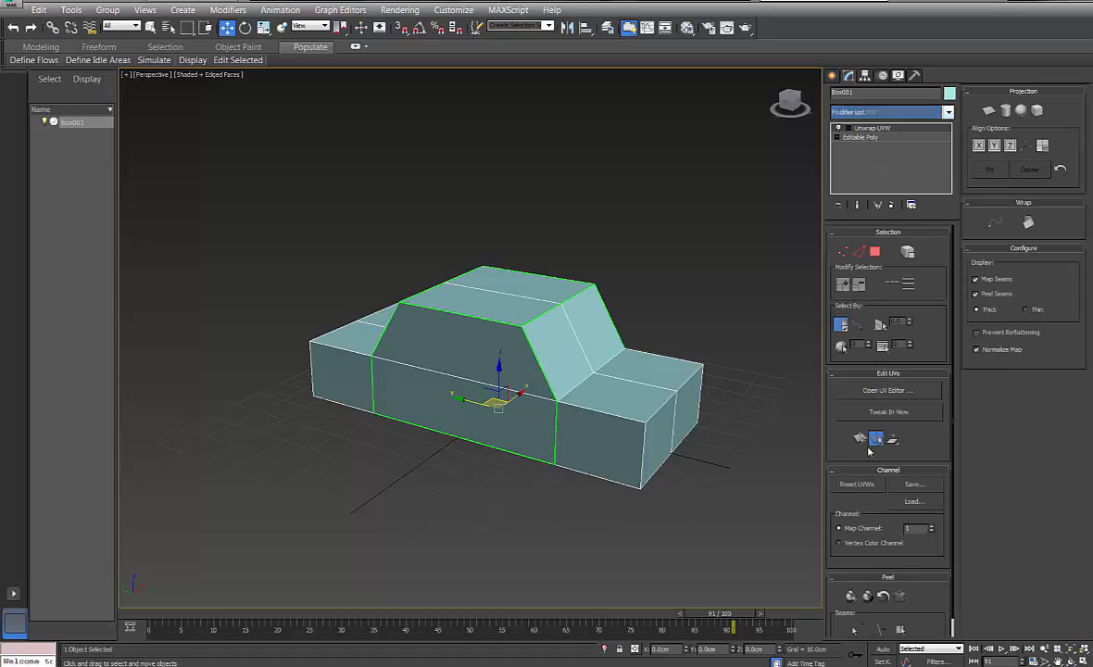
middle_click_drag(702, 241, 704, 270, "alt")
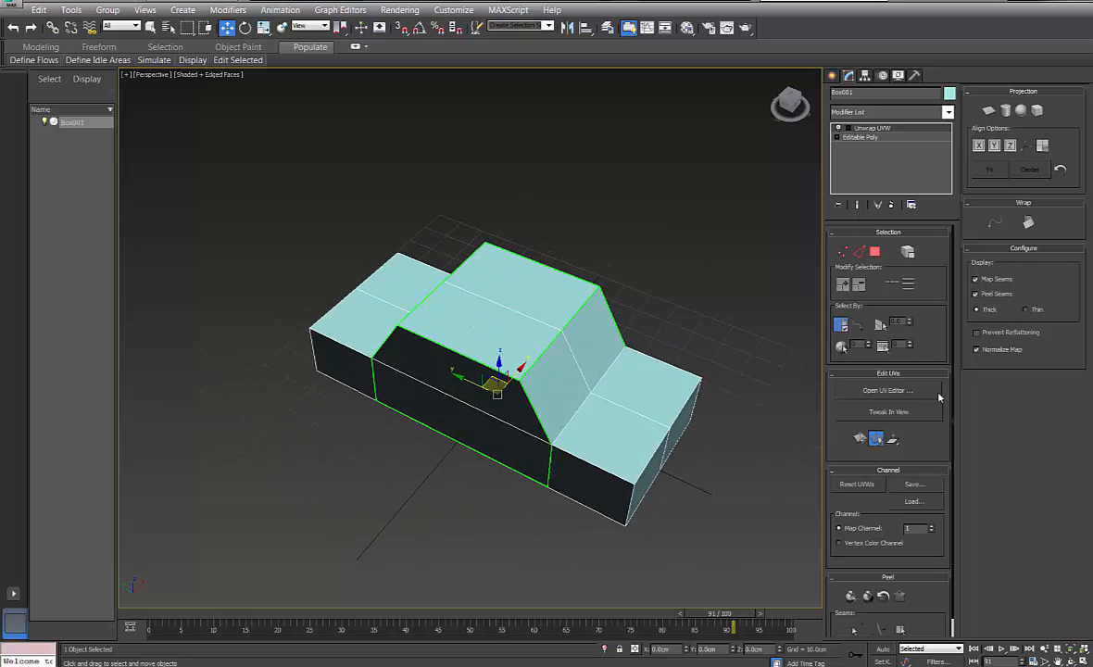
left_click(900, 391)
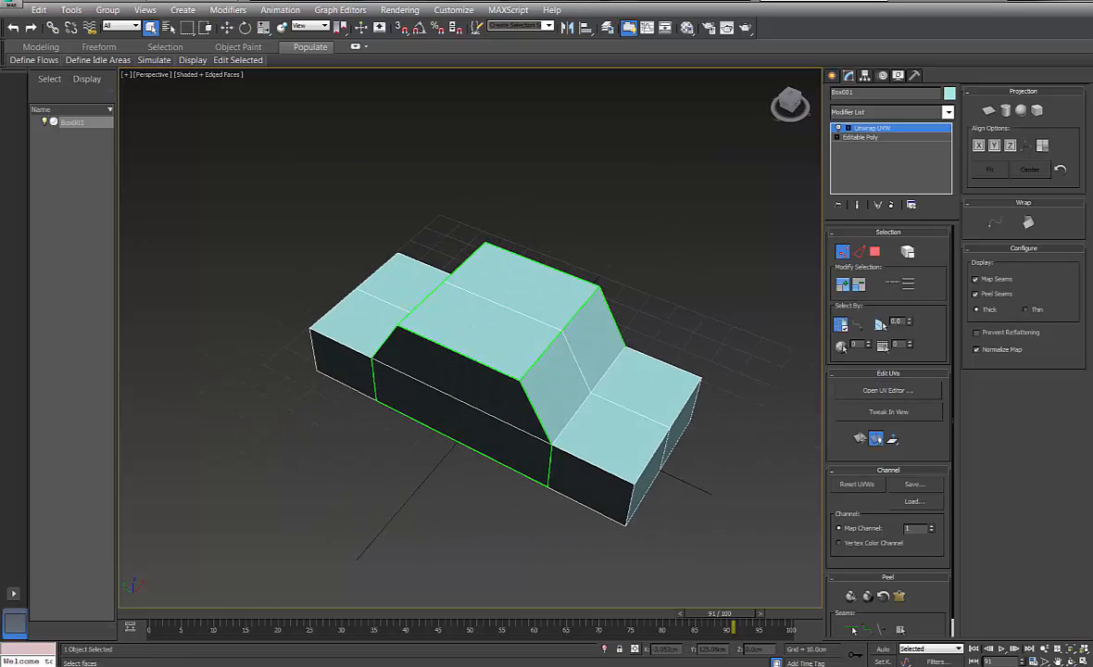
Place the Edit UVWs window beside the car and turn off the current editing mode
left_click_drag(301, 52, 958, 54)
middle_click_drag(300, 246, 383, 253, "alt")
scroll(383, 259, "down", 3)
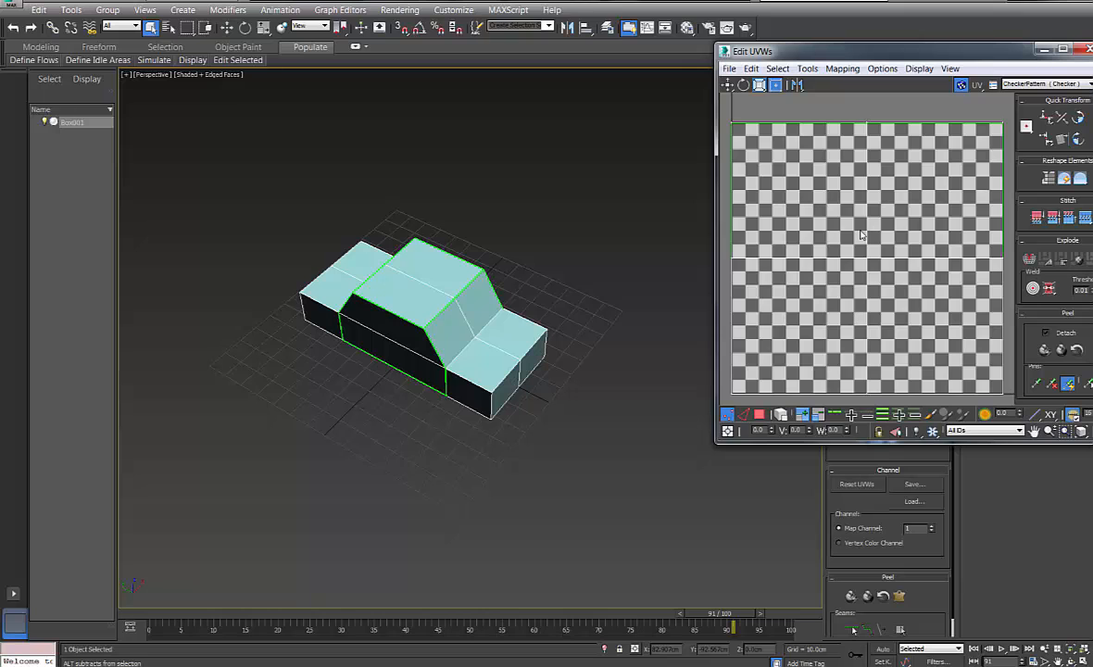
scroll(874, 236, "down", 3)
scroll(875, 236, "down", 2)
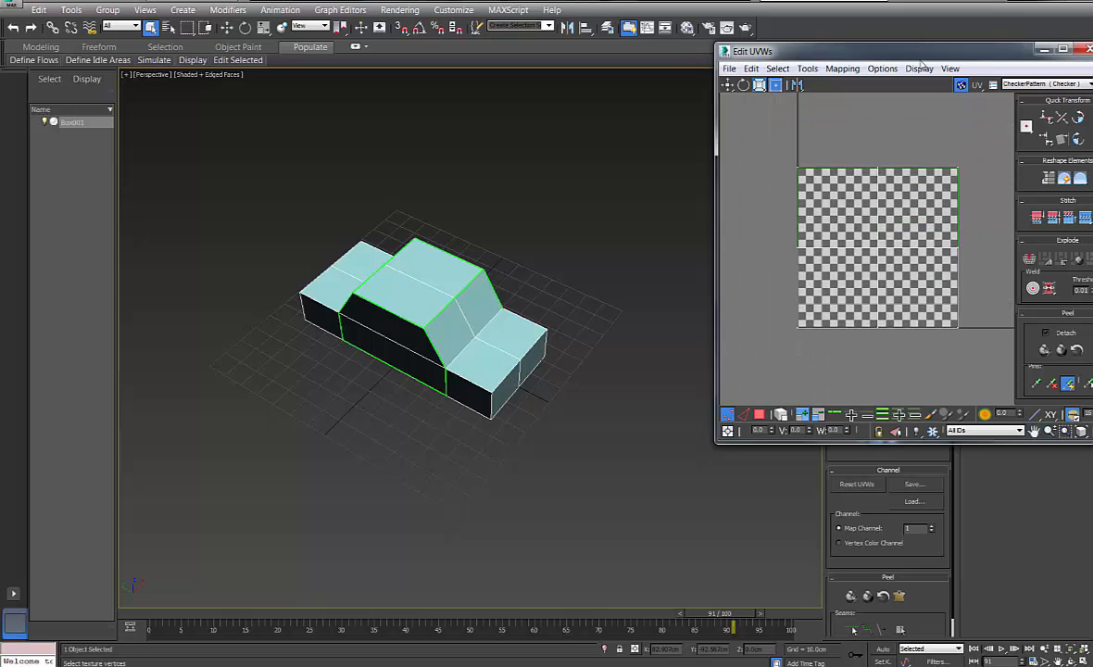
left_click_drag(765, 55, 776, 142)
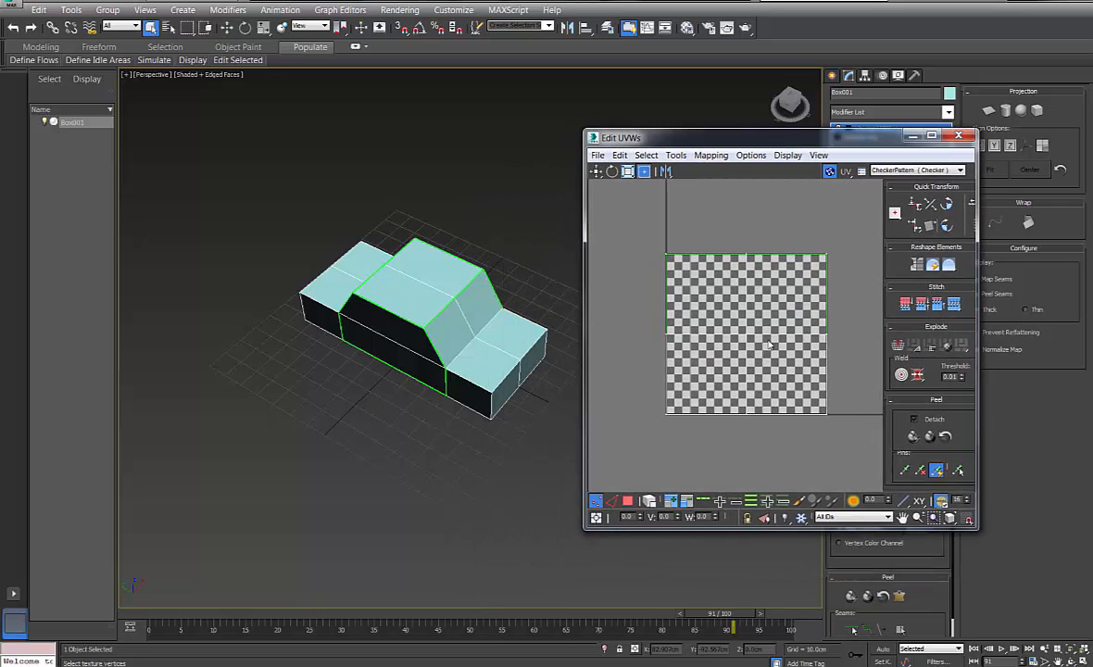
mouse_move(397, 251)
middle_mouse_down("alt")
mouse_move(368, 264)
mouse_move(398, 269)
middle_mouse_up("alt")
left_click_drag(859, 142, 716, 159)
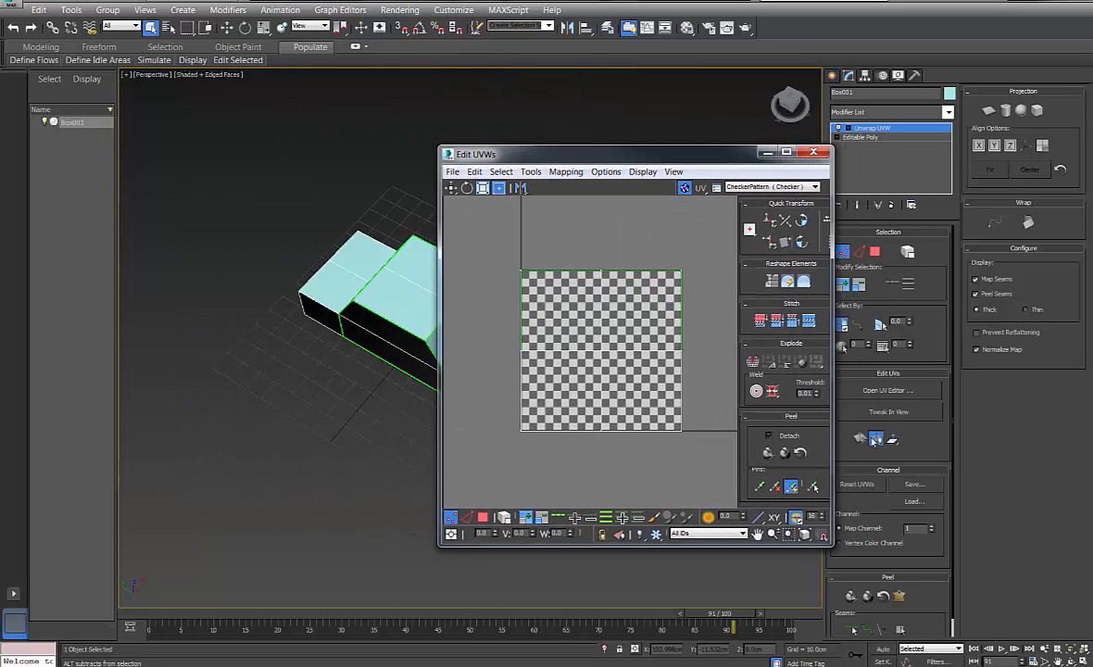
left_click(875, 441)
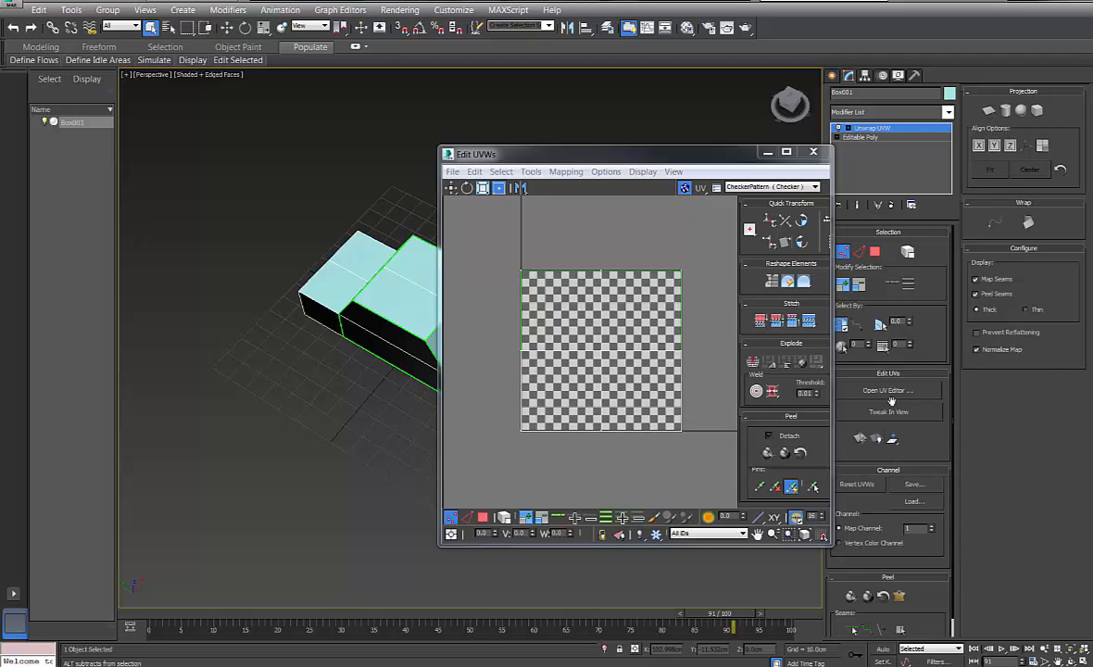
left_click_drag(669, 154, 227, 131)
Switch to Polygon mode and marquee-select all of the car's faces
left_click(875, 252)
middle_click_drag(488, 208, 525, 205, "alt")
left_click_drag(728, 478, 729, 479)
middle_click_drag(627, 191, 686, 215, "alt")
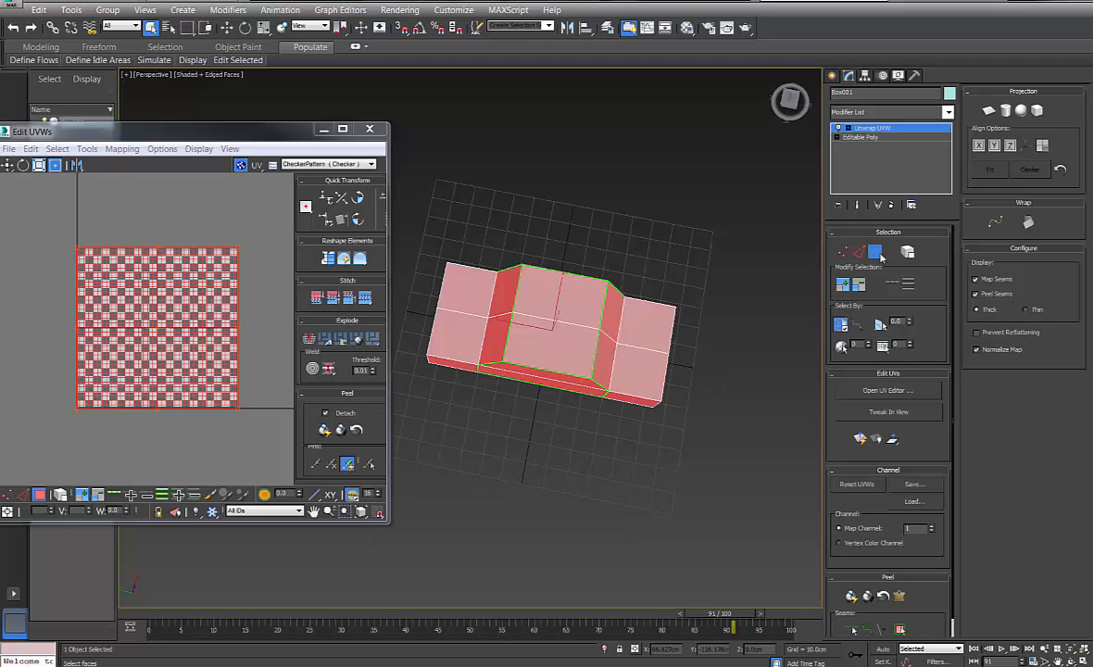
Apply a Planar projection to the selected car faces
left_click(989, 111)
middle_click_drag(528, 232, 490, 197, "alt")
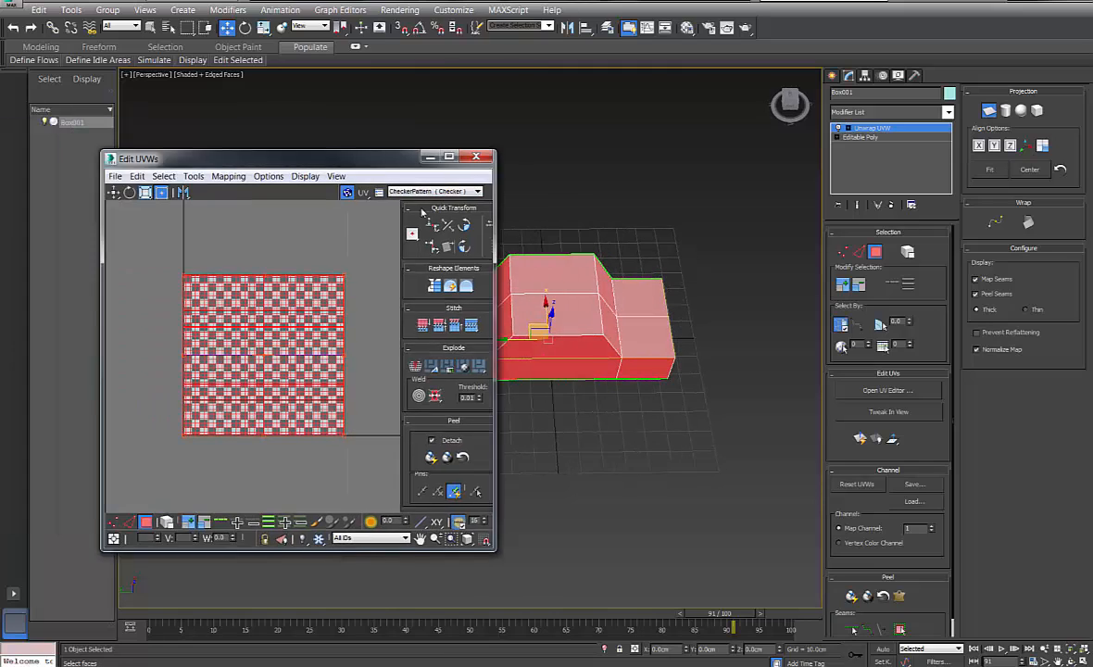
left_click_drag(357, 165, 479, 155)
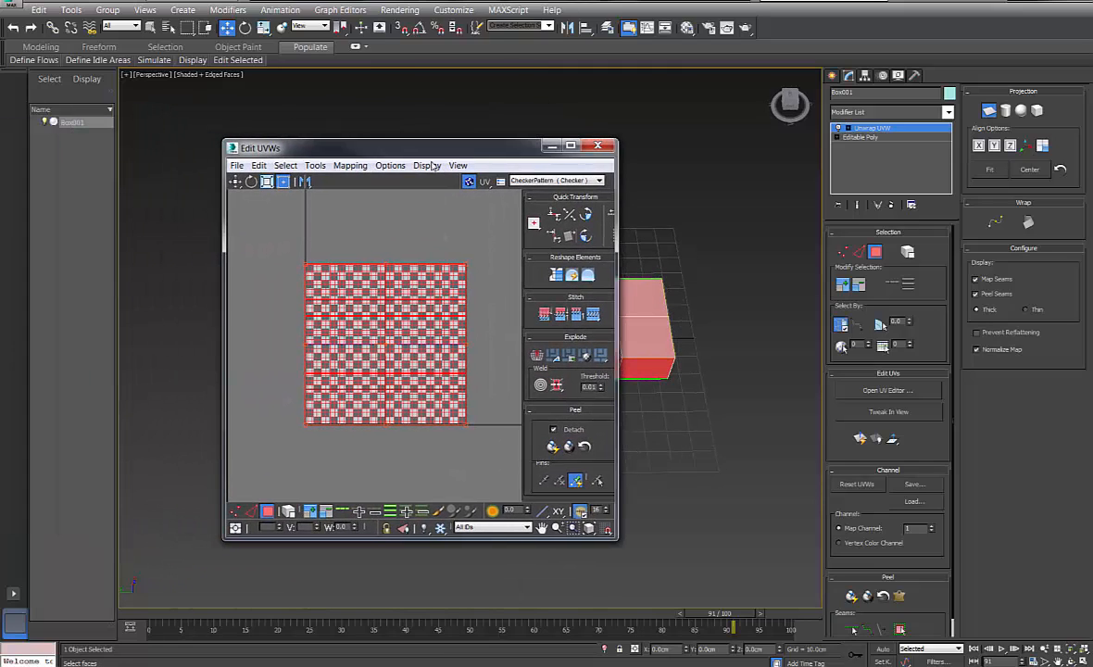
Run Mapping > Unfold Mapping in Edit UVWs and confirm with OK to flatten the UVs
left_click(350, 165)
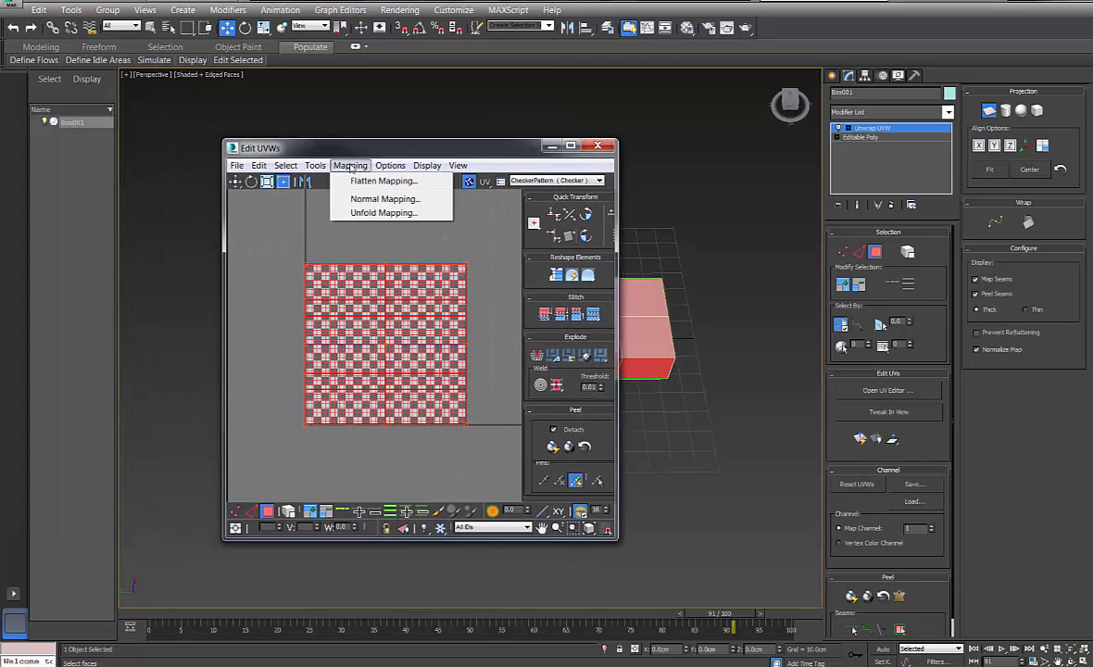
left_click(371, 213)
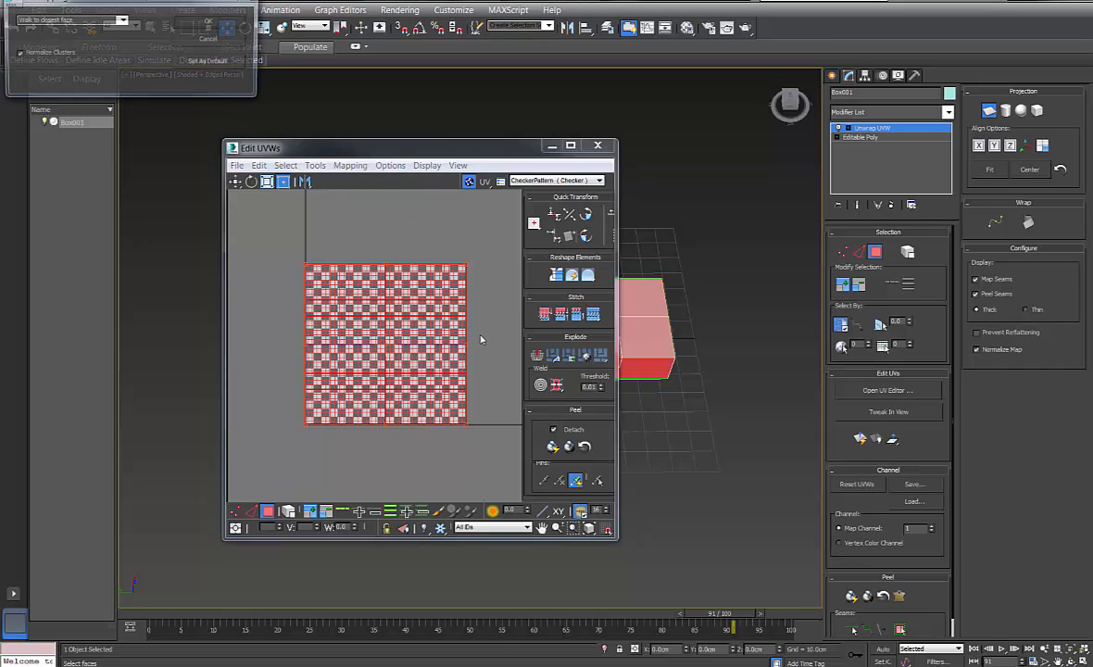
left_click(208, 22)
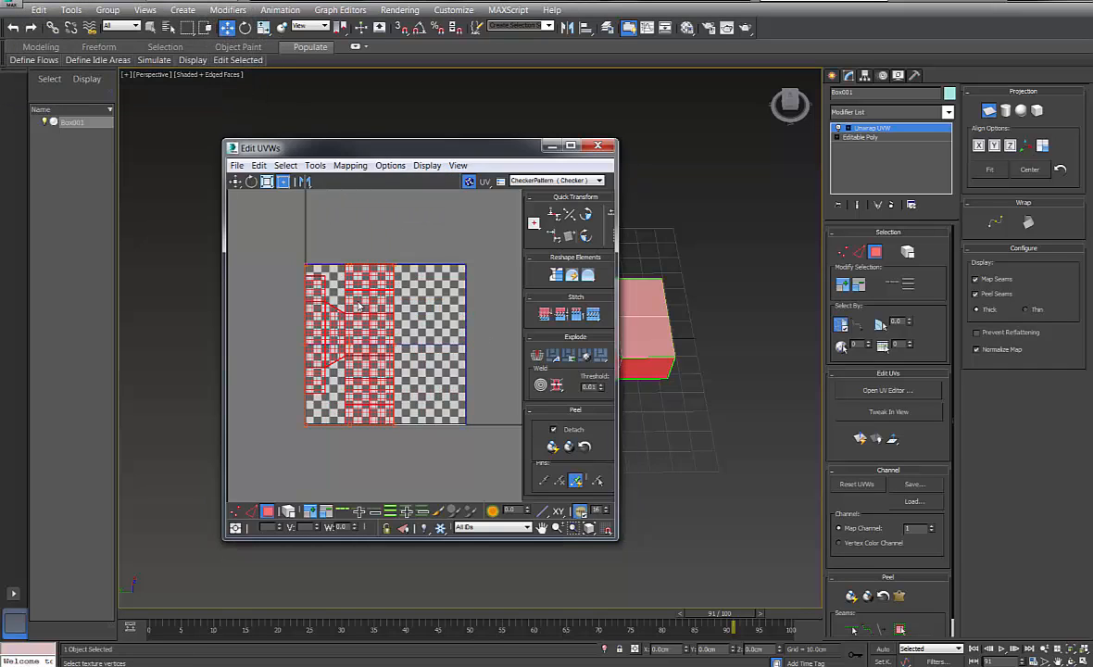
scroll(367, 324, "up", 3)
scroll(423, 338, "down", 3)
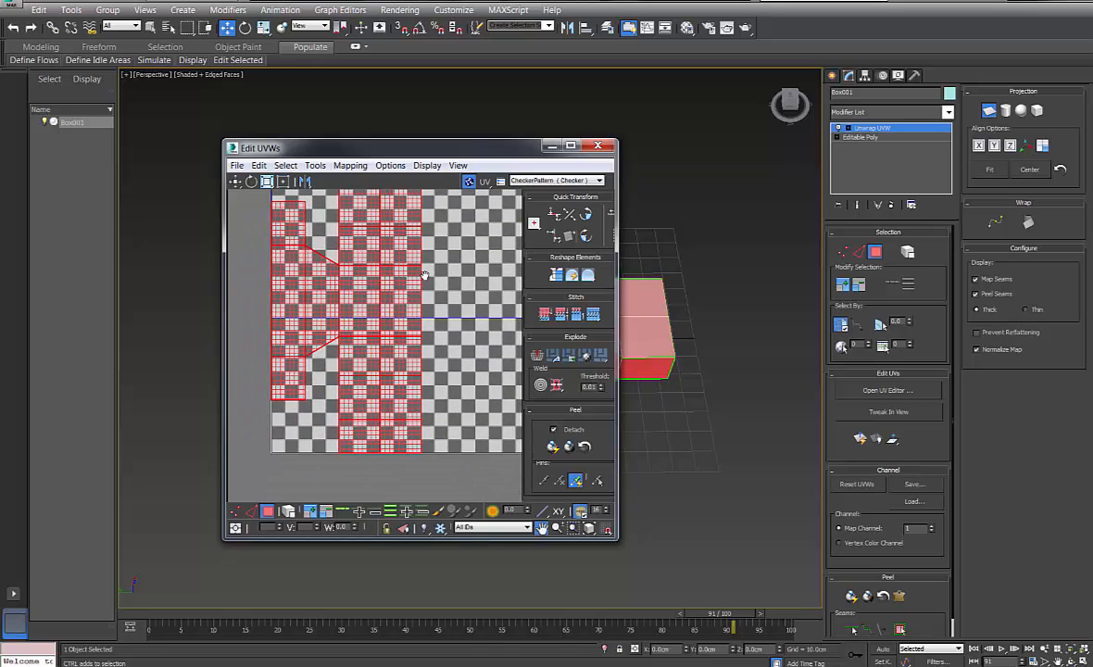
middle_click_drag(417, 294, 416, 299)
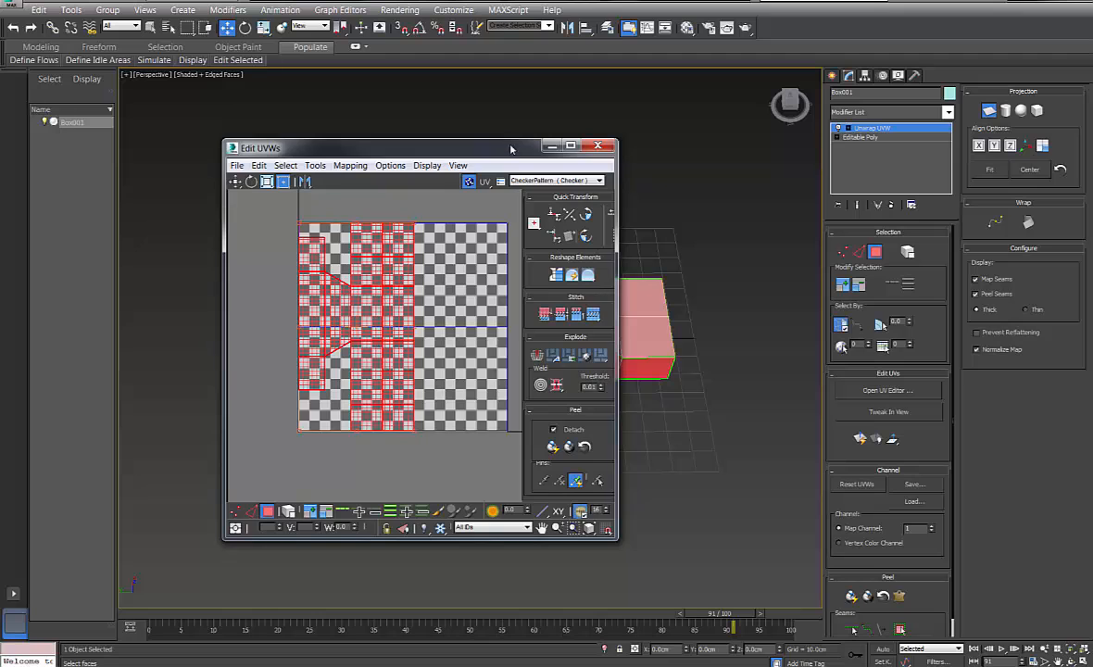
left_click_drag(511, 148, 339, 105)
Turn off Show Map so the checker texture disappears behind the UVs
middle_click_drag(651, 268, 578, 255, "alt")
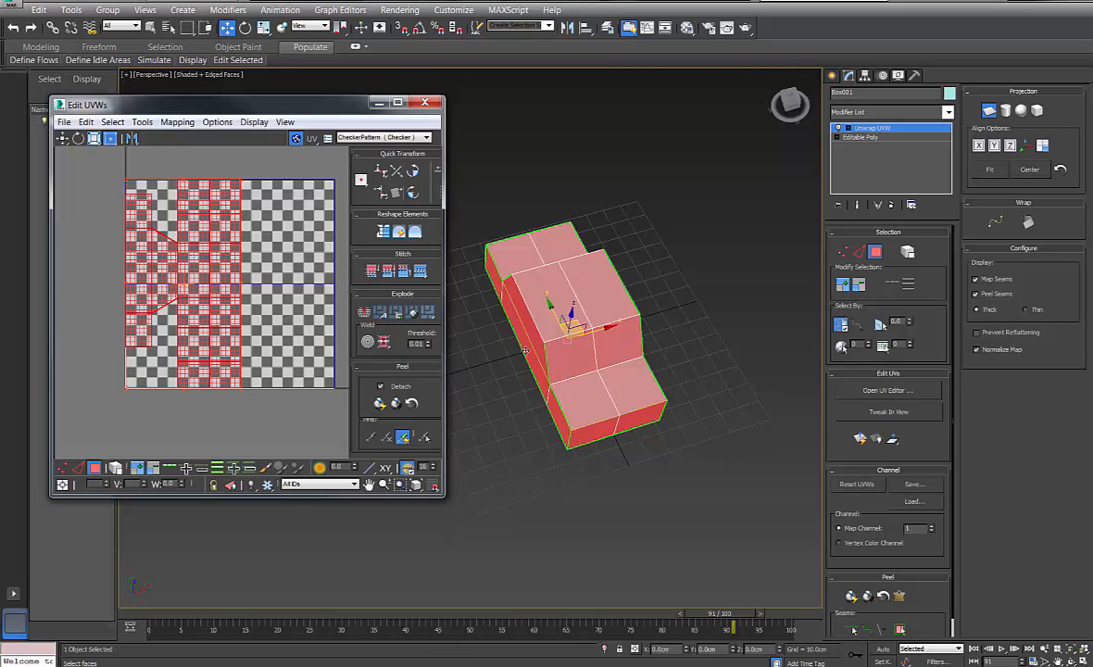
middle_click_drag(524, 350, 495, 384, "alt")
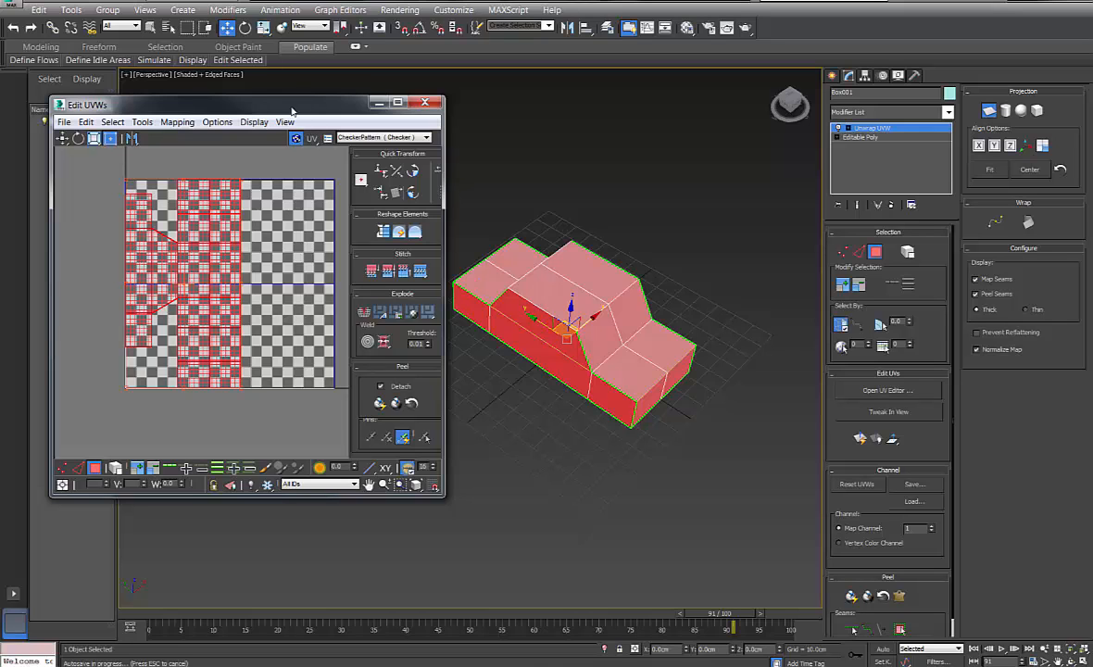
left_click_drag(292, 108, 412, 94)
left_click(417, 124)
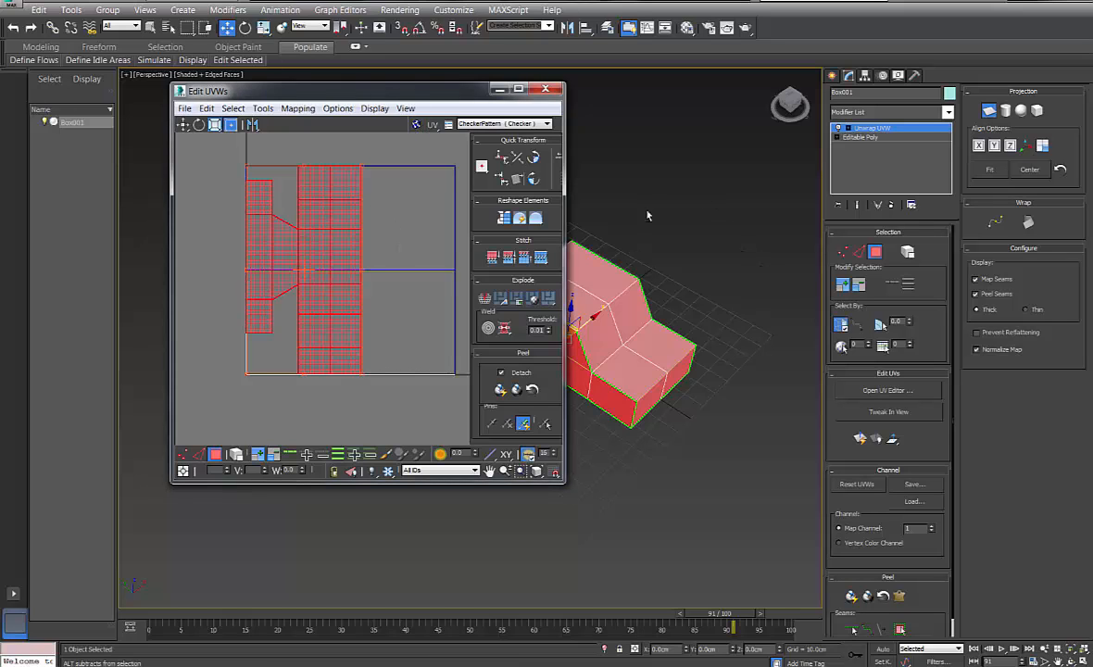
Orbit and pan the viewport to check the car from a front three-quarter angle
middle_click_drag(595, 192, 626, 304, "alt")
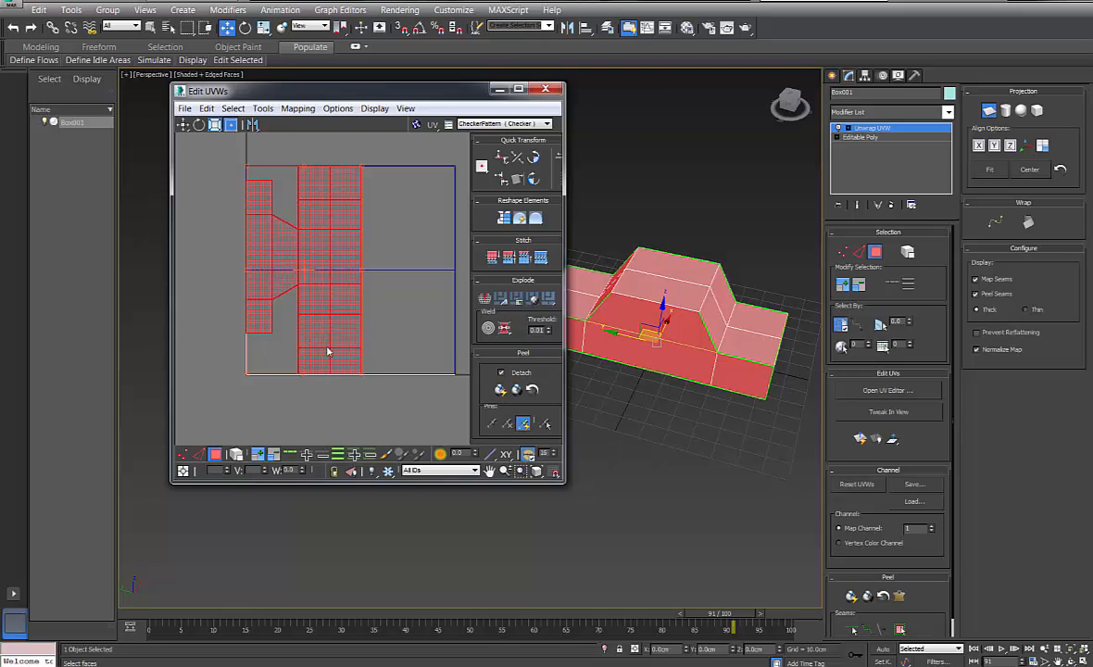
left_click_drag(400, 97, 328, 117)
middle_click_drag(646, 265, 526, 290, "alt")
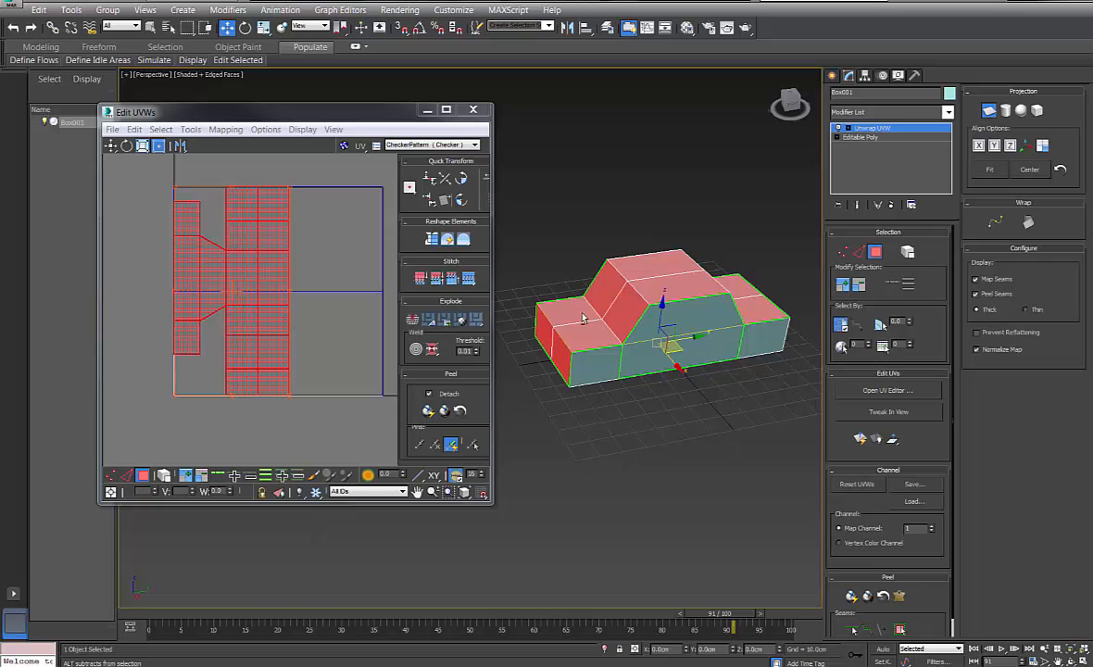
scroll(584, 319, "up", 4)
scroll(584, 320, "down", 2)
middle_click_drag(705, 321, 624, 381)
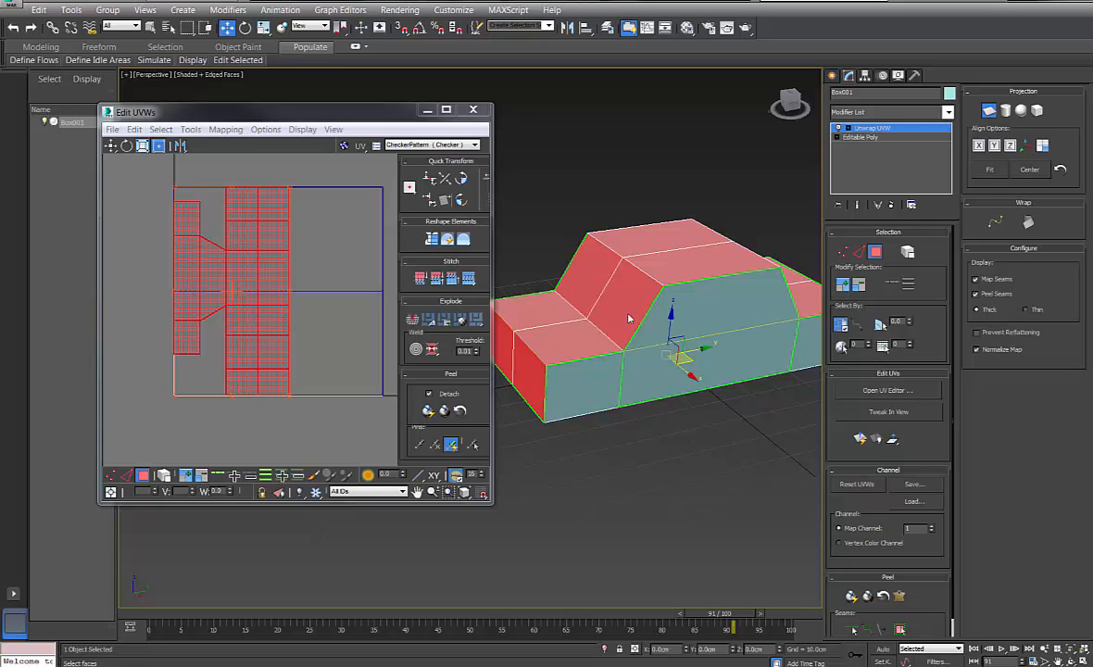
middle_click_drag(624, 289, 685, 323, "alt")
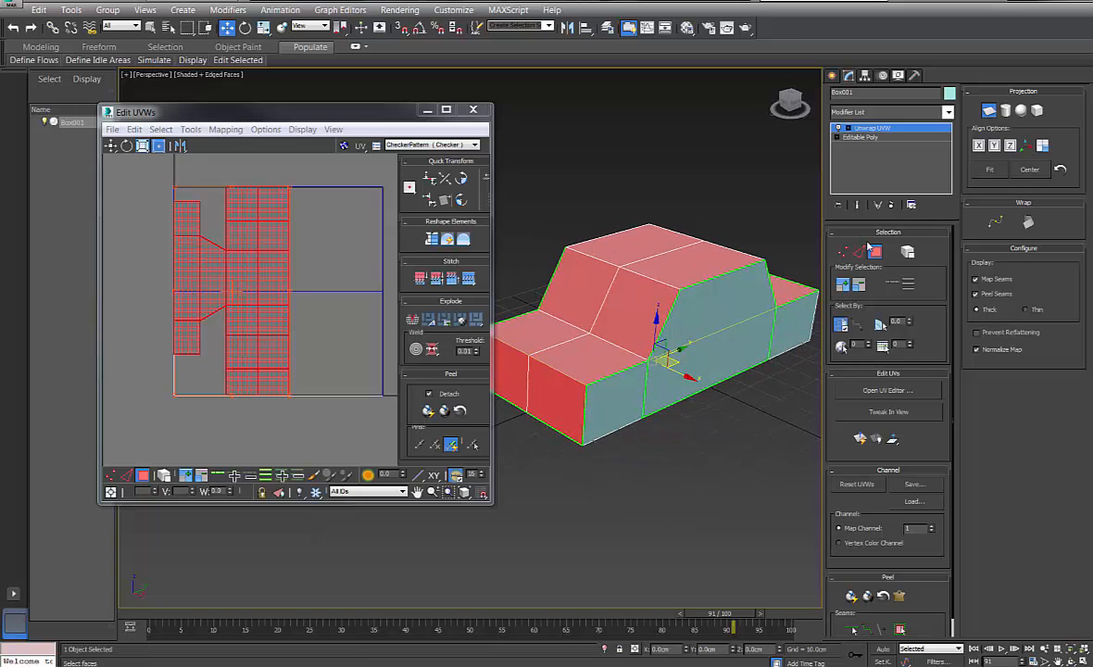
In edge mode, select a vertical edge on the car's side and stitch it with Stitch Custom
left_click(861, 253)
left_click(647, 384)
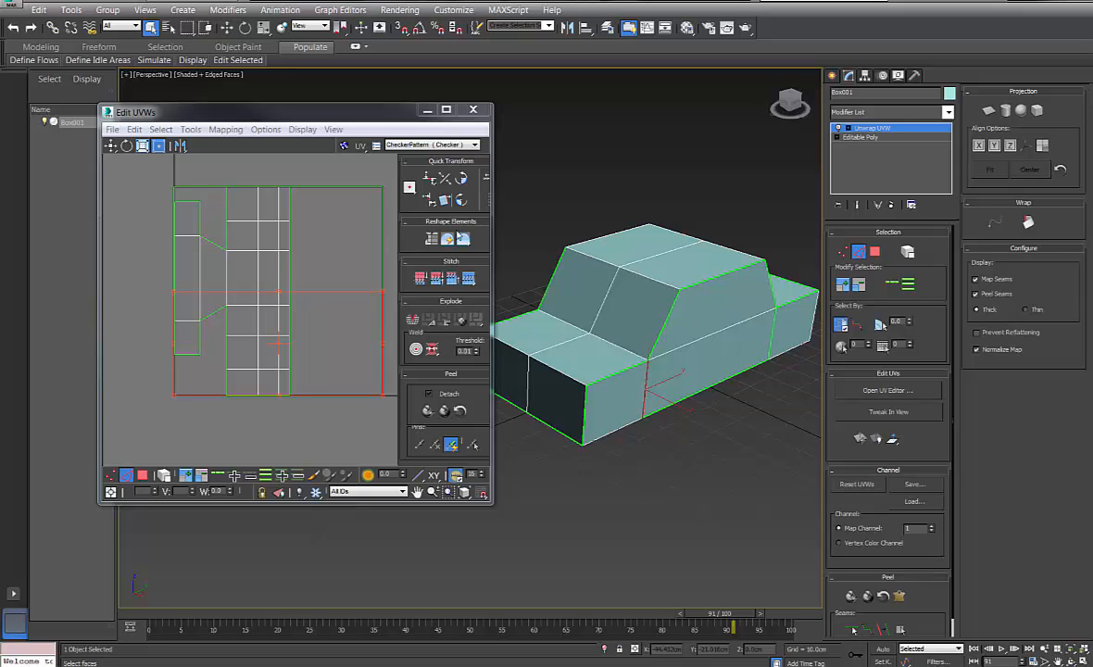
left_click(453, 281)
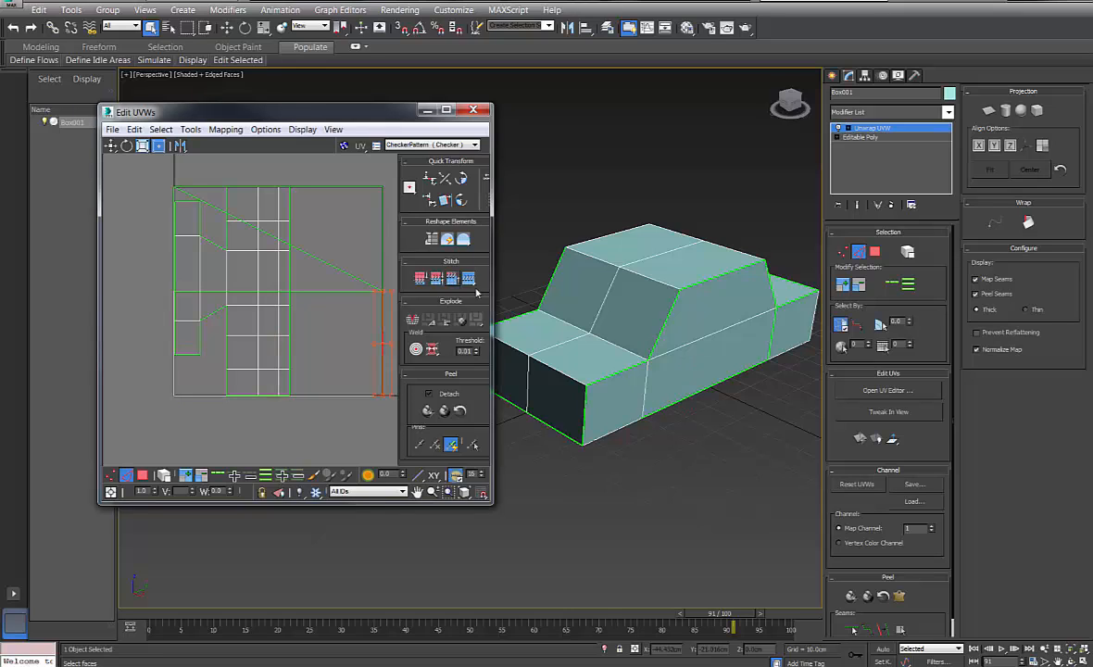
Select two more edge sets on the car's side and stitch each with Stitch Custom
right_click(534, 234)
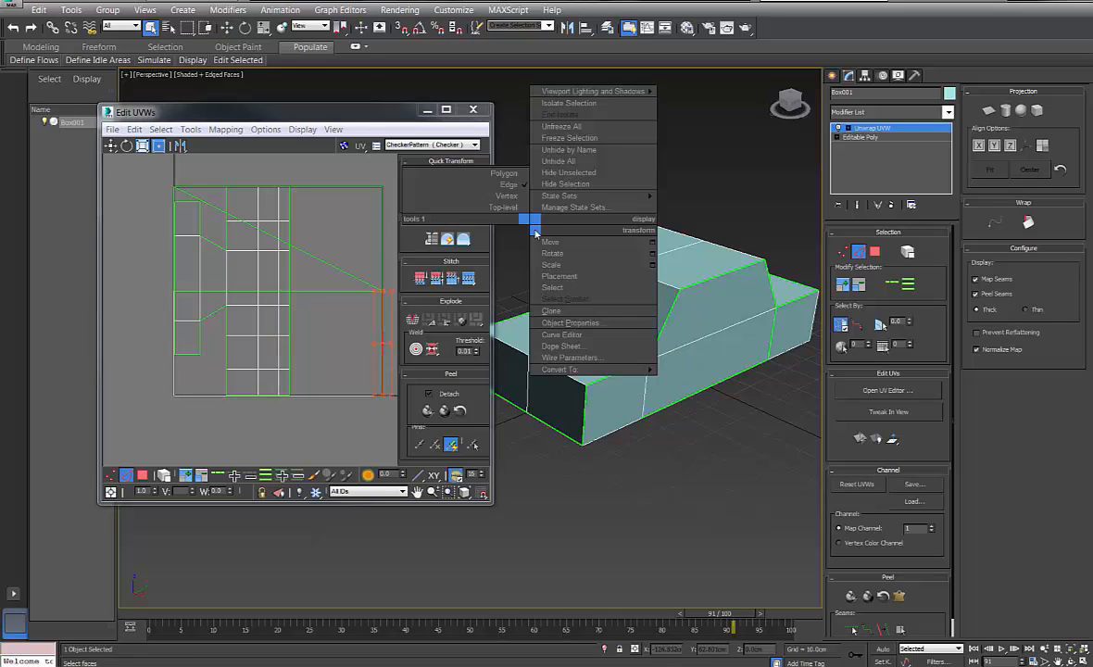
left_click(508, 324)
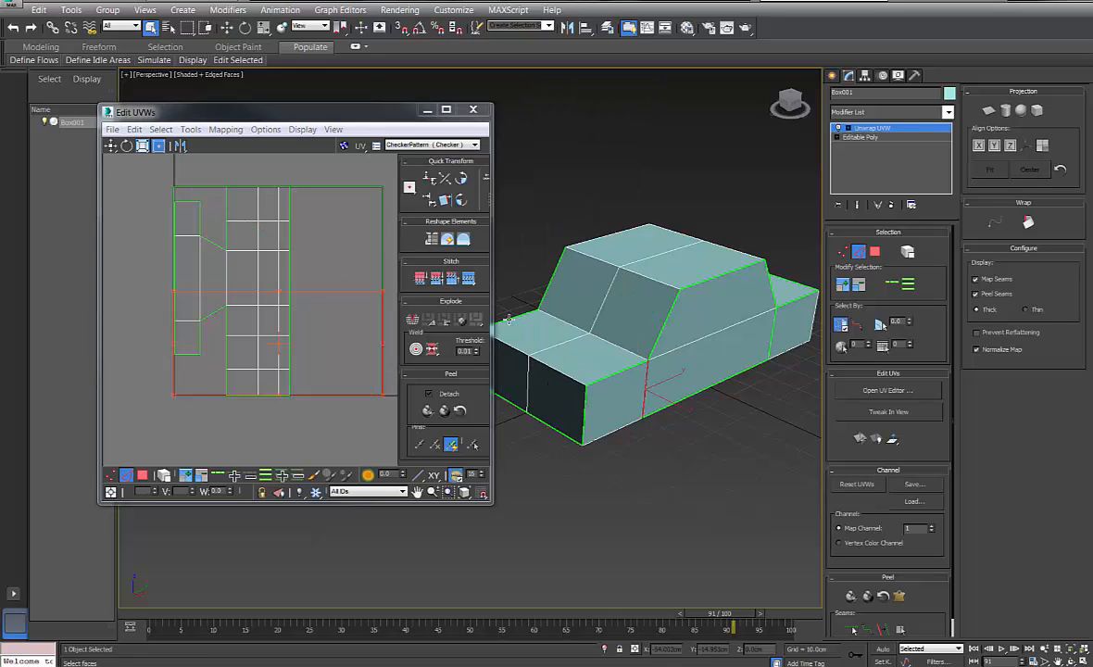
left_click(470, 278)
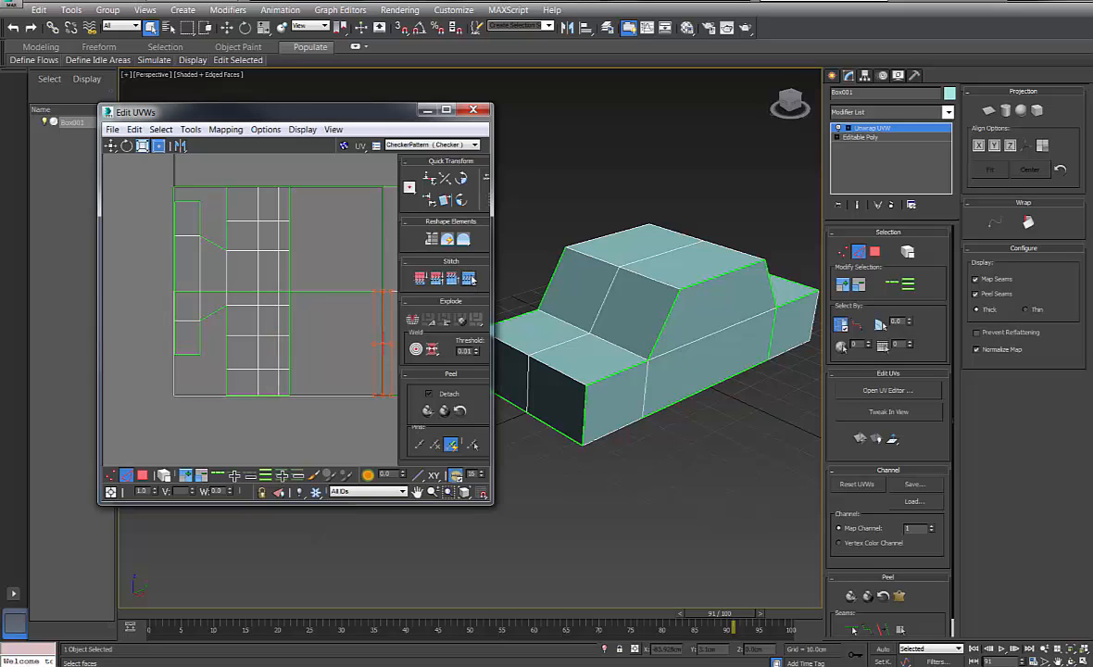
middle_click_drag(665, 359, 723, 370, "alt")
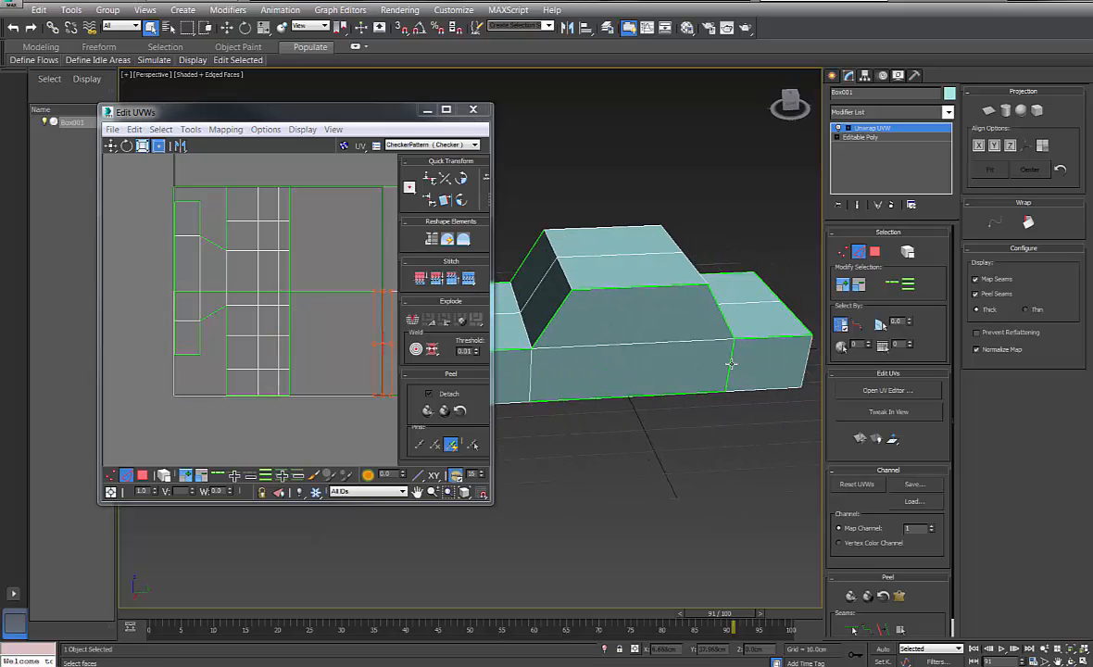
left_click(731, 364)
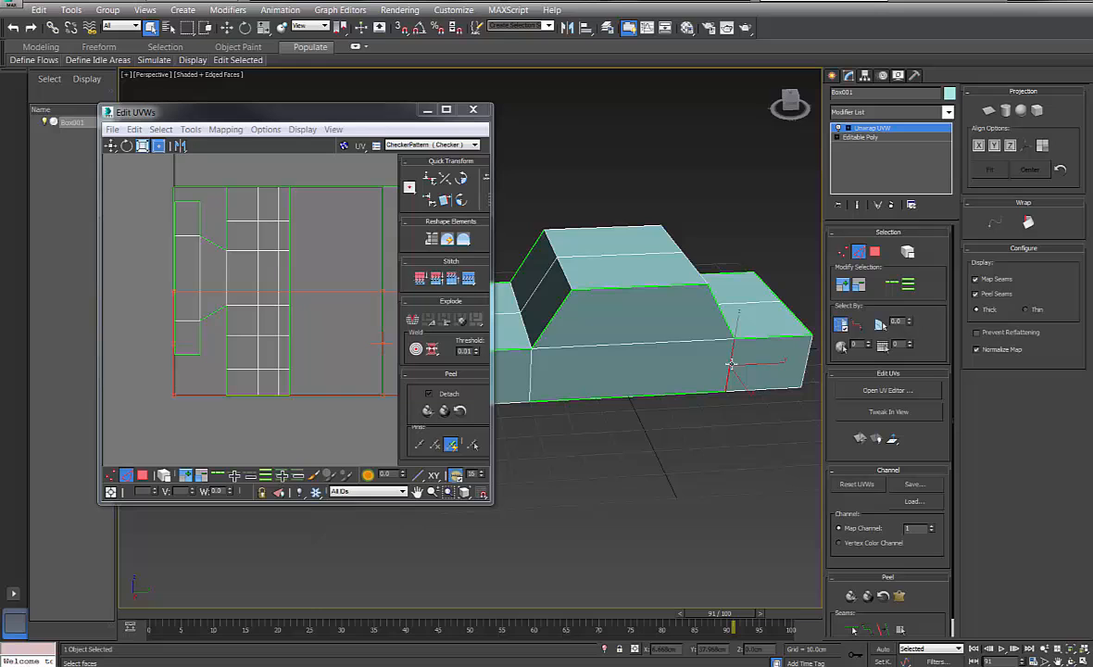
left_click(470, 279)
middle_click_drag(593, 310, 716, 256, "alt")
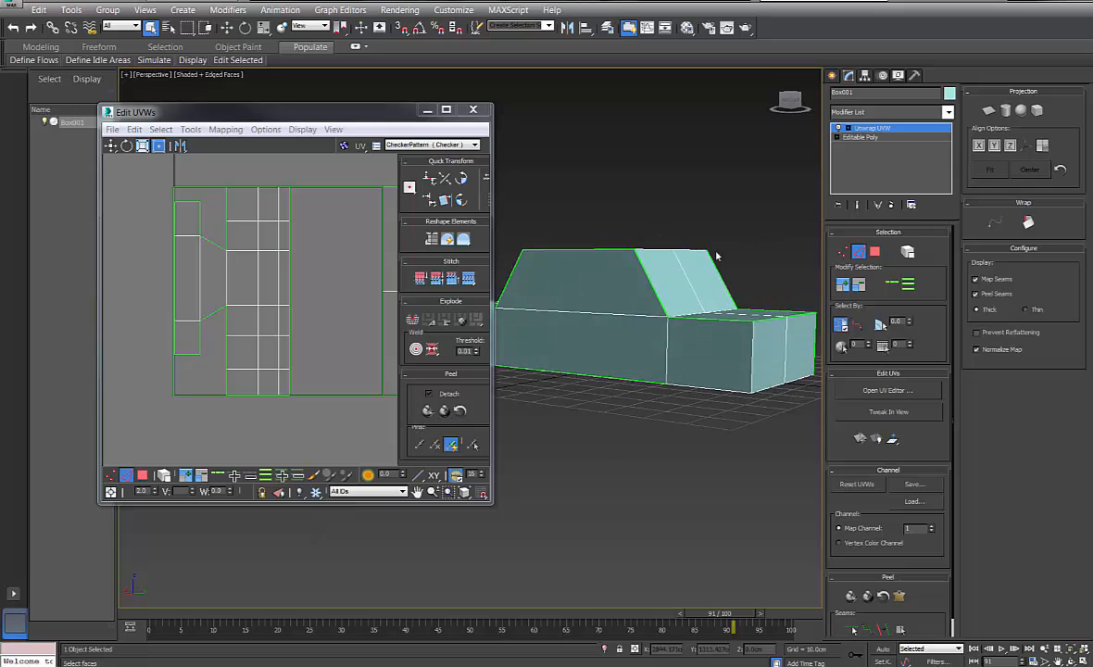
Ctrl-select the edges bordering the car's top middle face
left_click(699, 389)
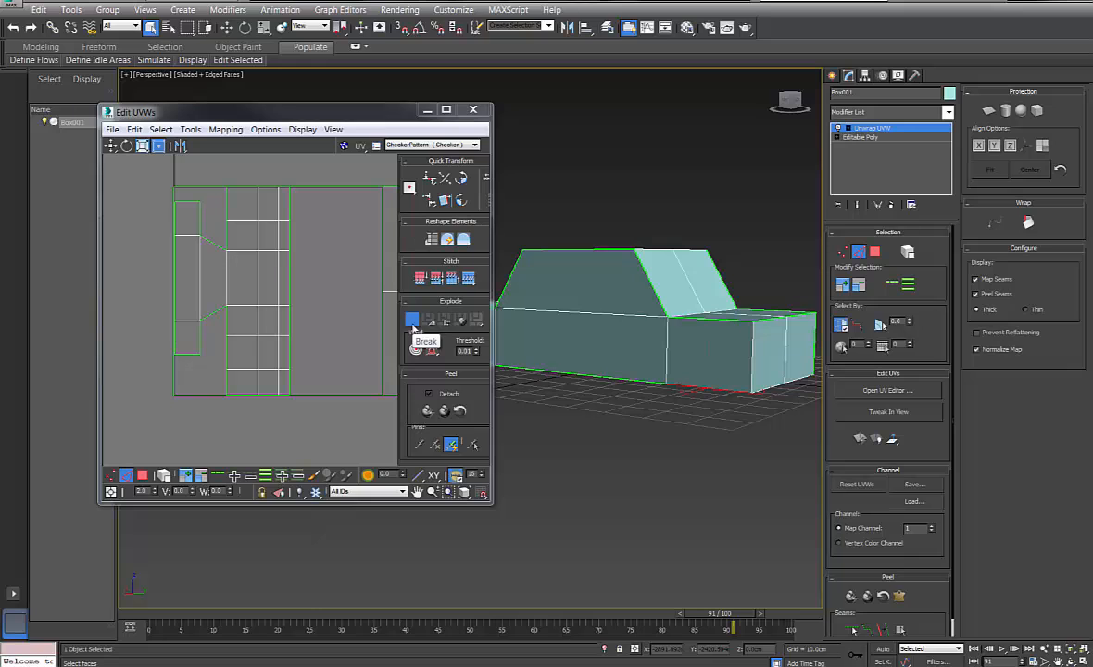
middle_click_drag(619, 367, 707, 473, "alt")
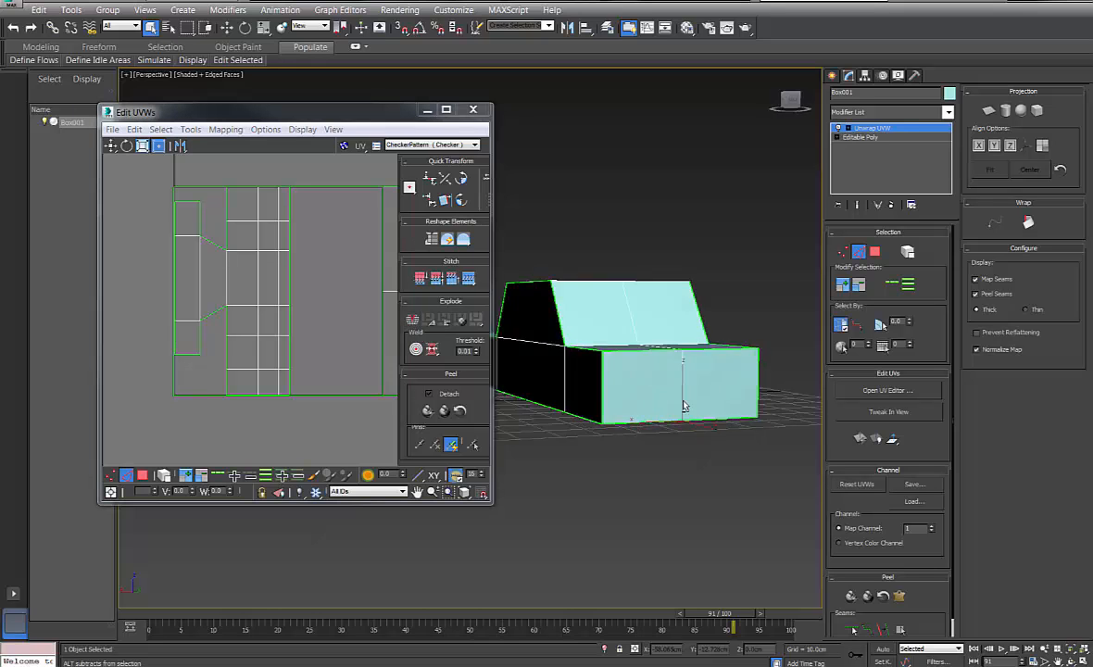
middle_click_drag(683, 405, 585, 415, "alt")
middle_click_drag(783, 387, 748, 407)
middle_click_drag(731, 415, 657, 390, "alt")
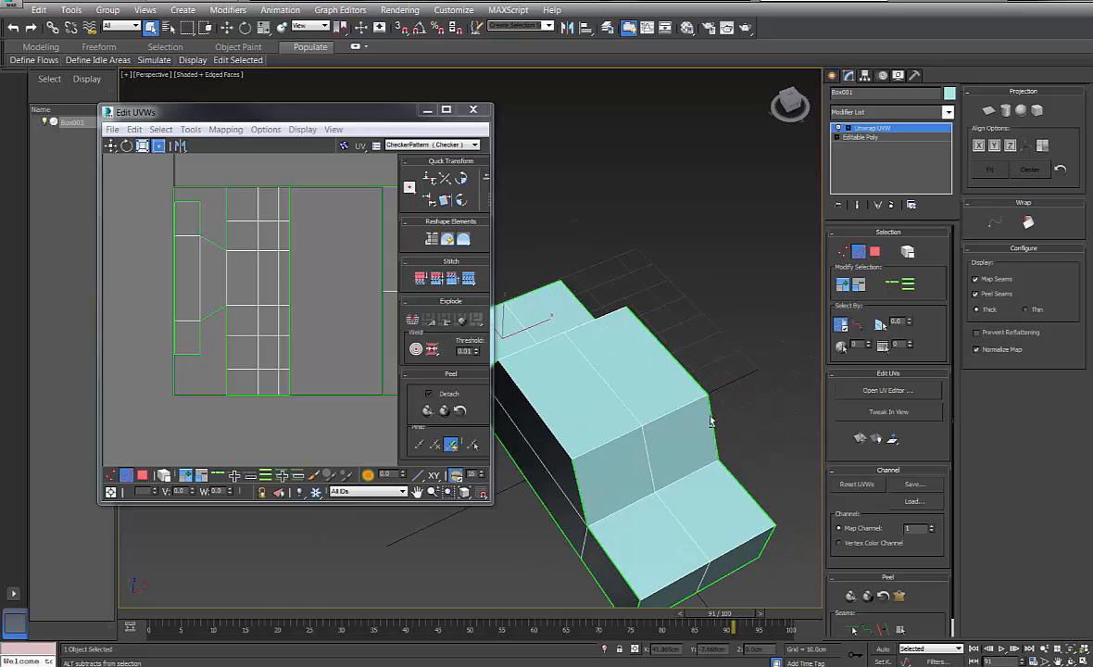
left_click(621, 437)
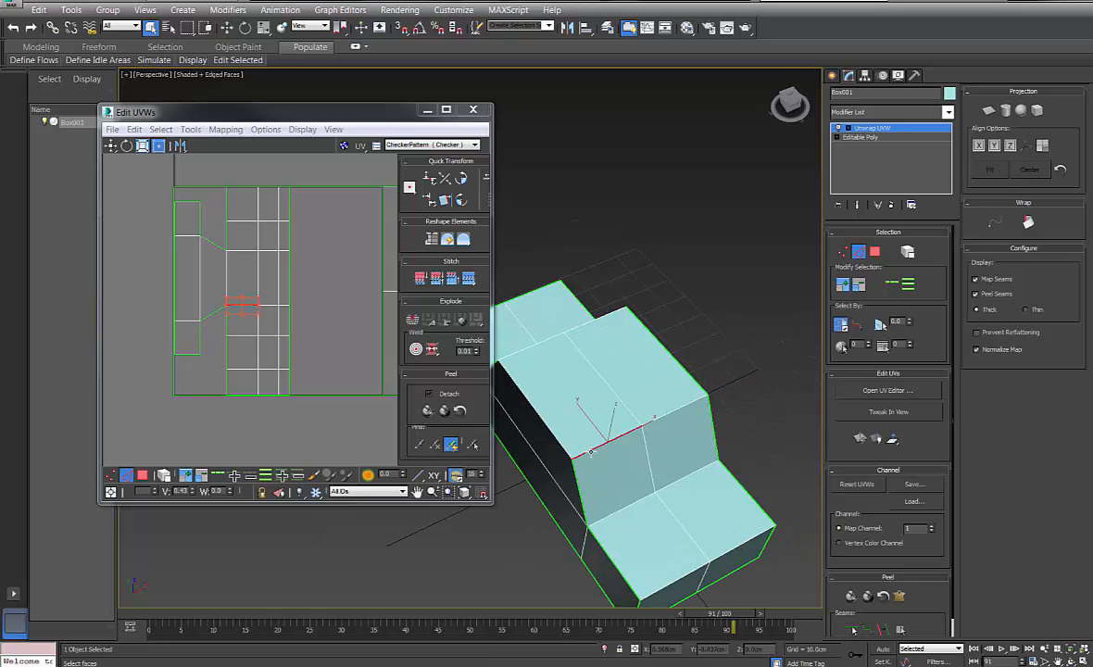
left_click(664, 415, "ctrl")
middle_click_drag(688, 476, 602, 461, "alt")
left_click(602, 460, "ctrl")
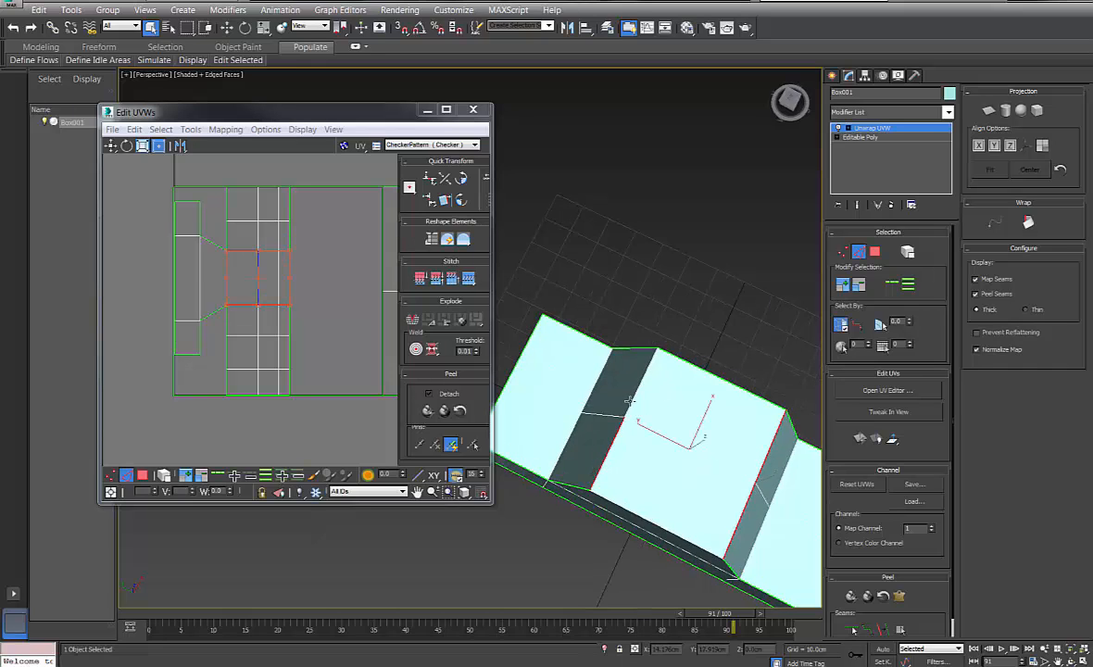
middle_click_drag(675, 419, 578, 367, "alt")
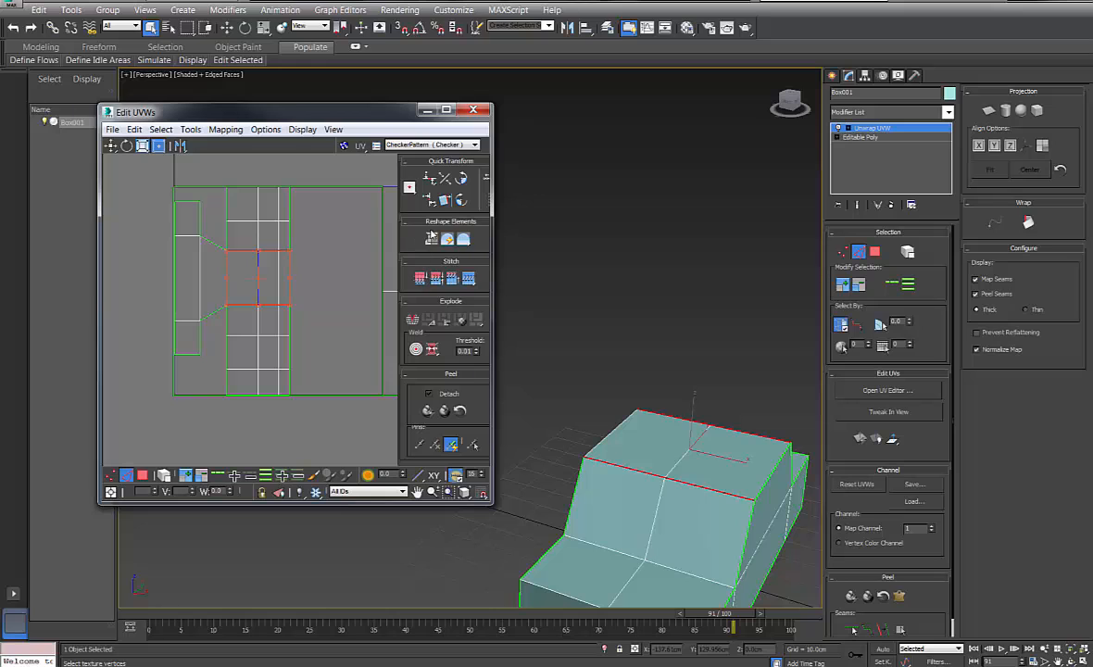
Break the UVs along the selected edges, then clear the edge selection
left_click(413, 321)
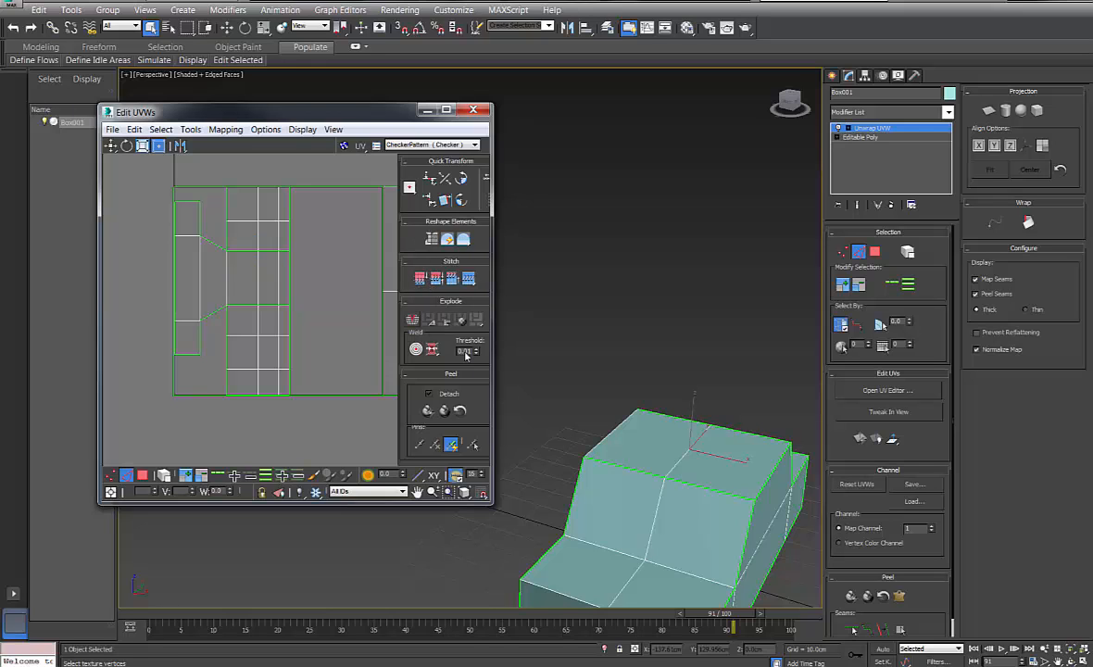
middle_click_drag(593, 371, 710, 500, "alt")
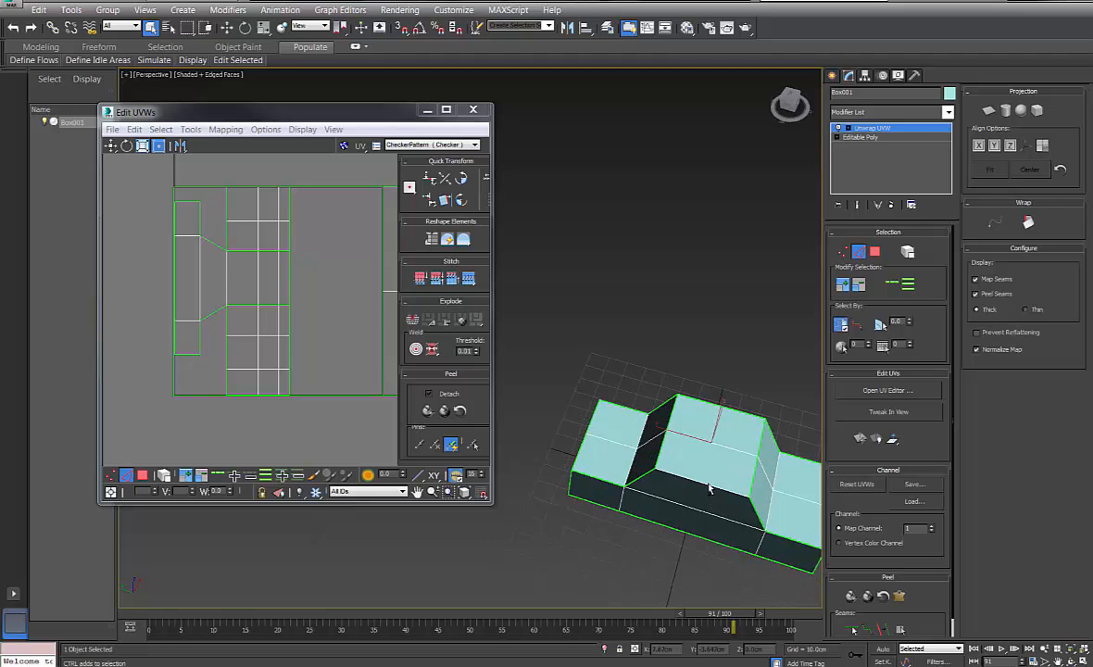
left_click(593, 382)
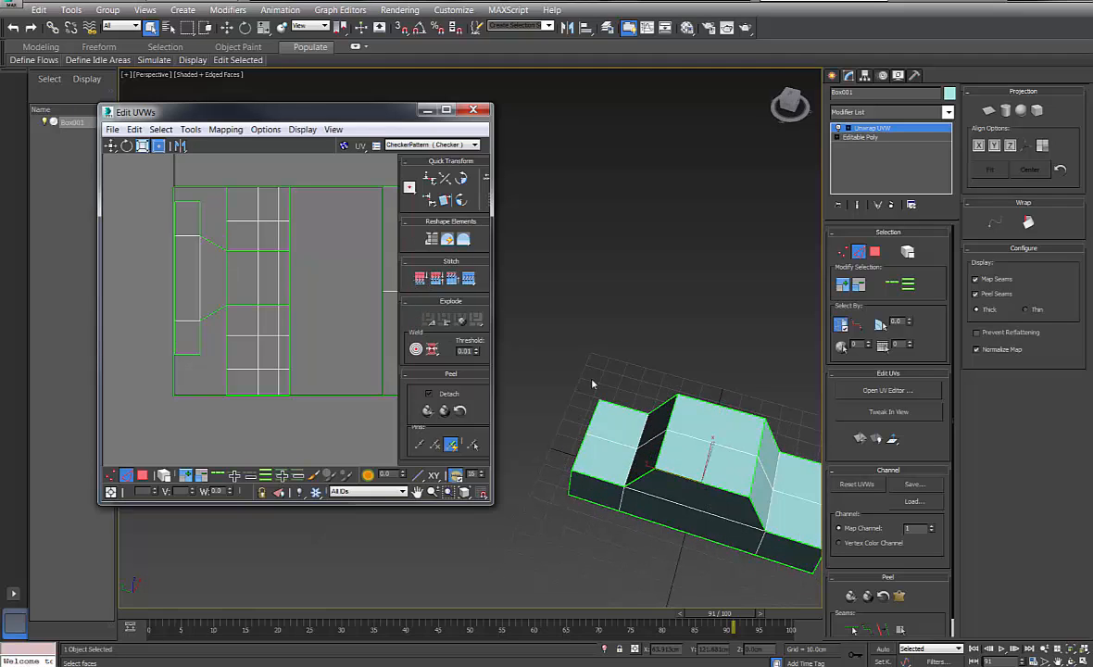
middle_click_drag(593, 383, 691, 435, "alt")
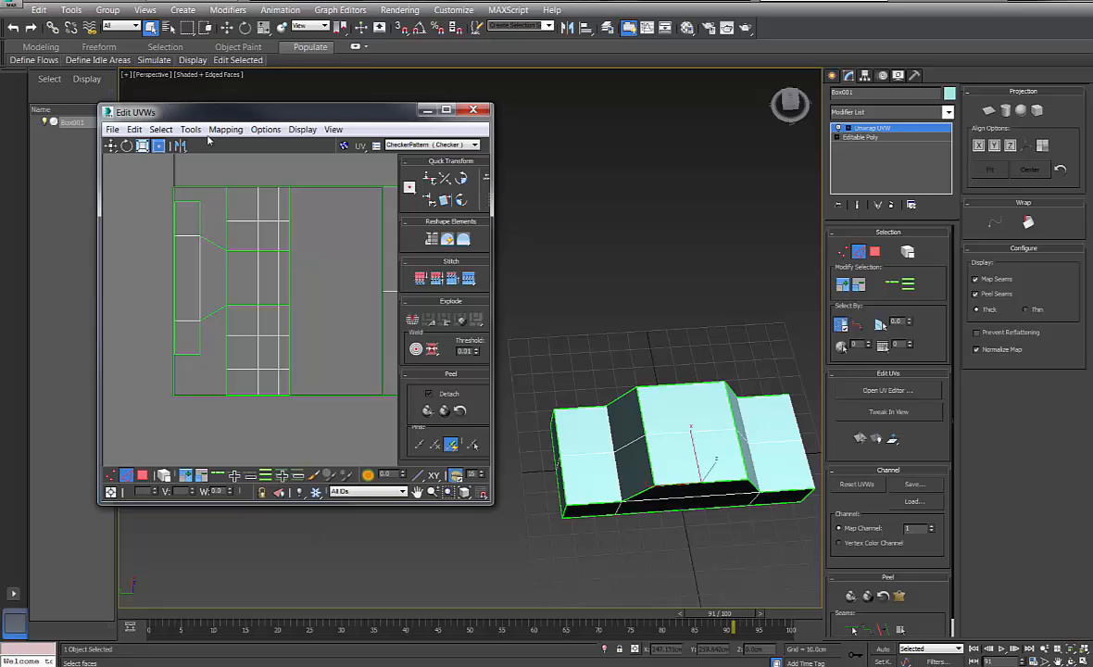
Turn off Edge sub-object and enable Polygon sub-object in Unwrap UVW
scroll(914, 503, "down", 3)
scroll(914, 503, "up", 3)
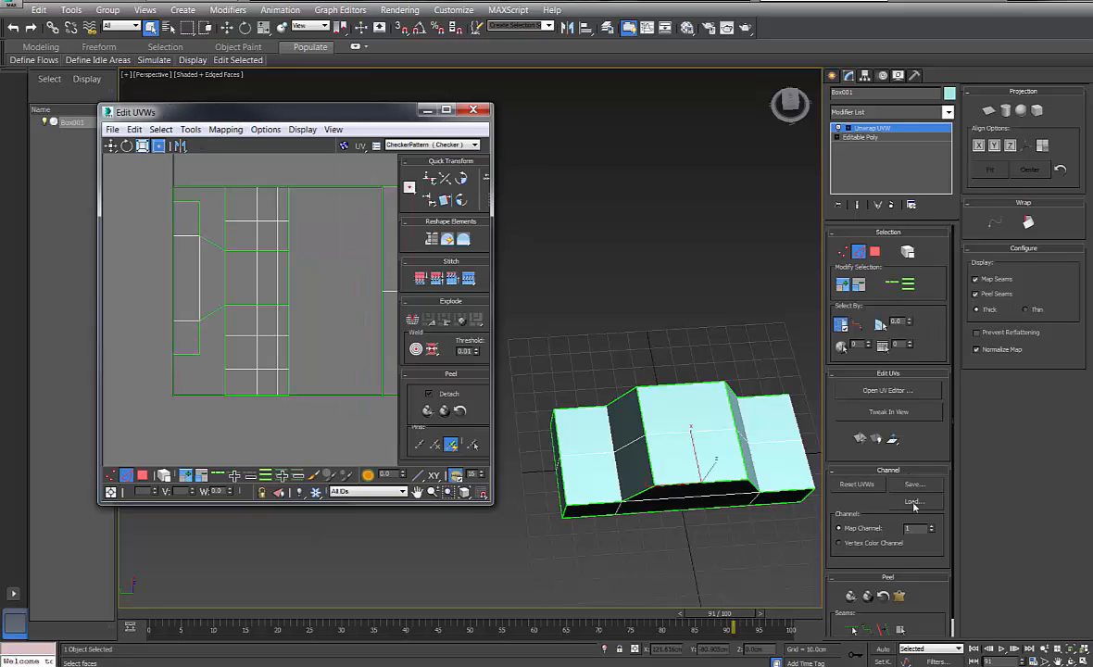
left_click_drag(943, 456, 922, 206)
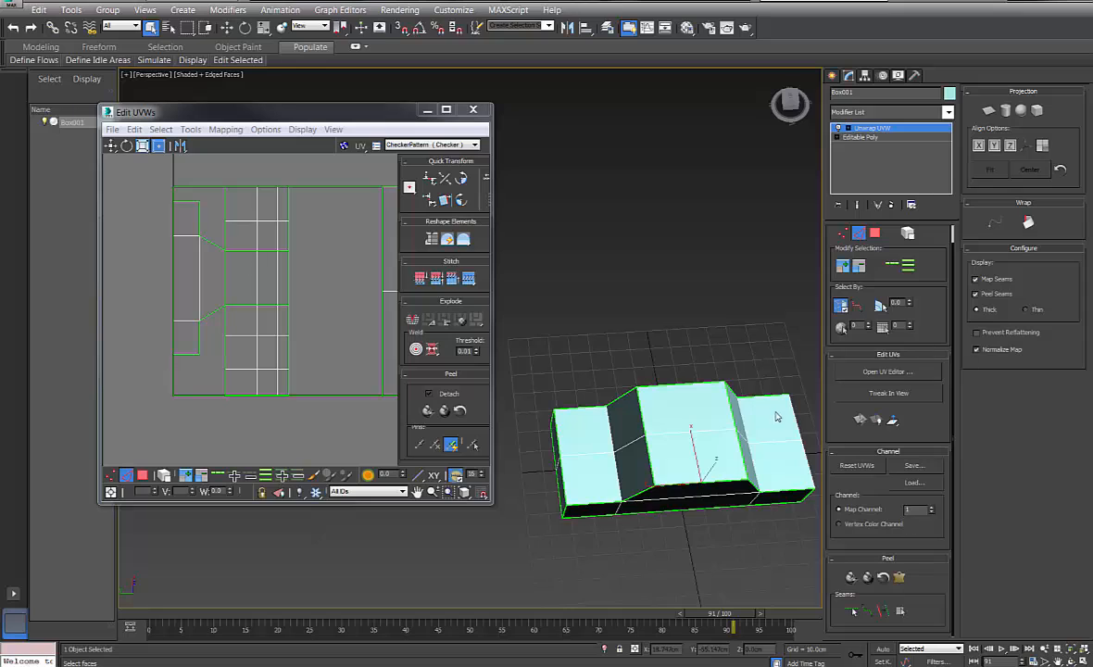
left_click(858, 233)
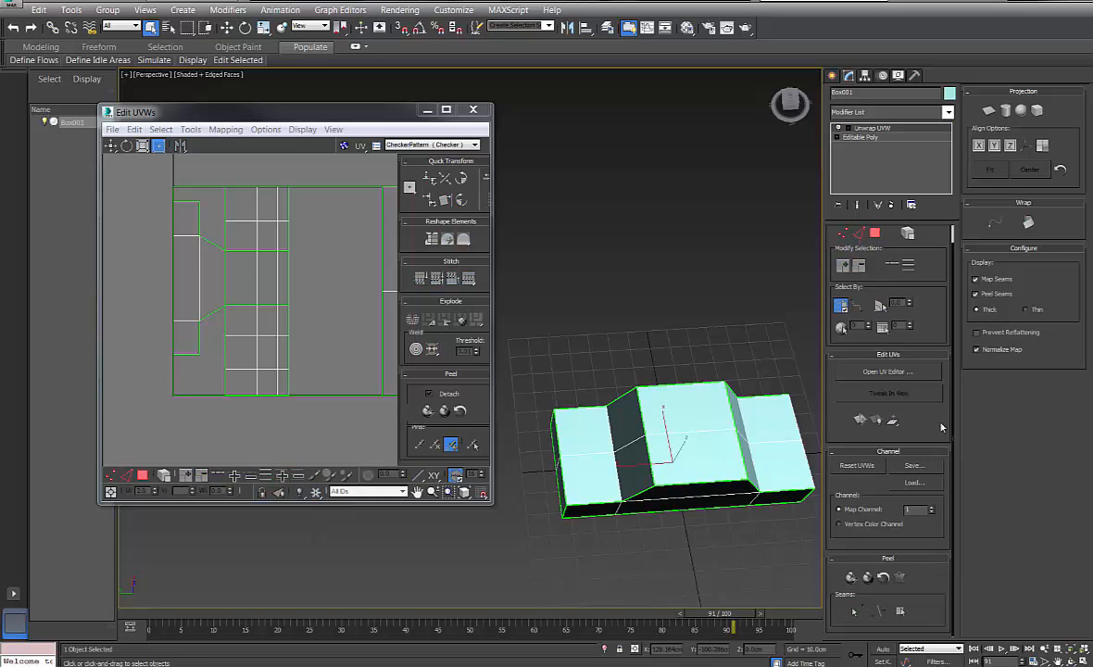
left_click(874, 233)
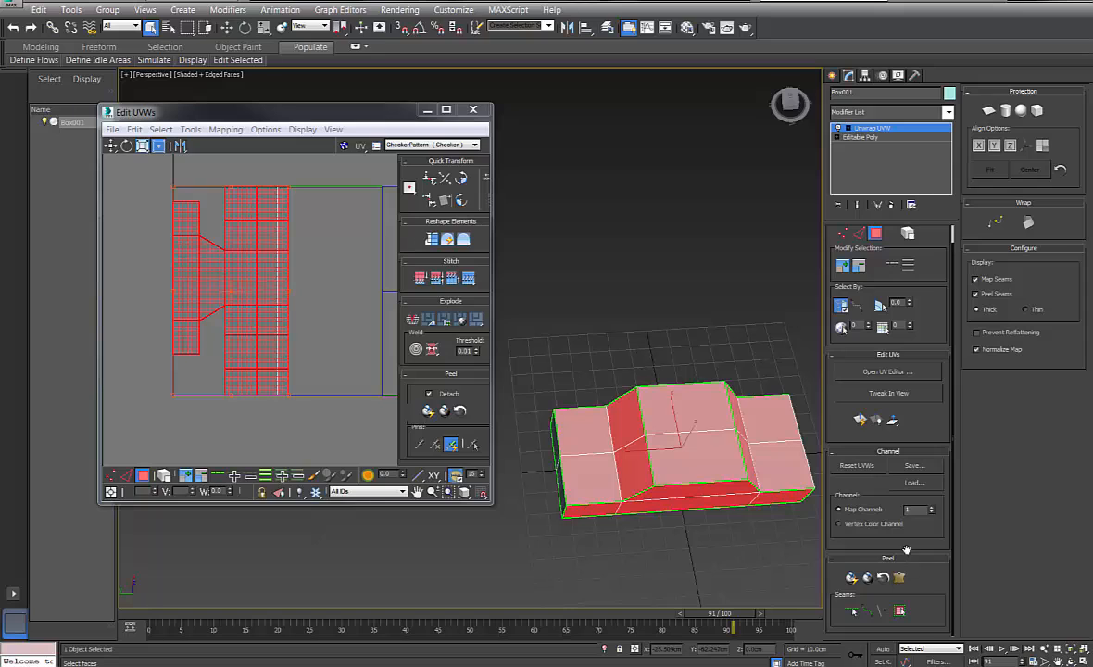
Select all the car's faces and marquee-select every UV polygon in the editor
scroll(942, 576, "up", 1)
left_click(547, 346)
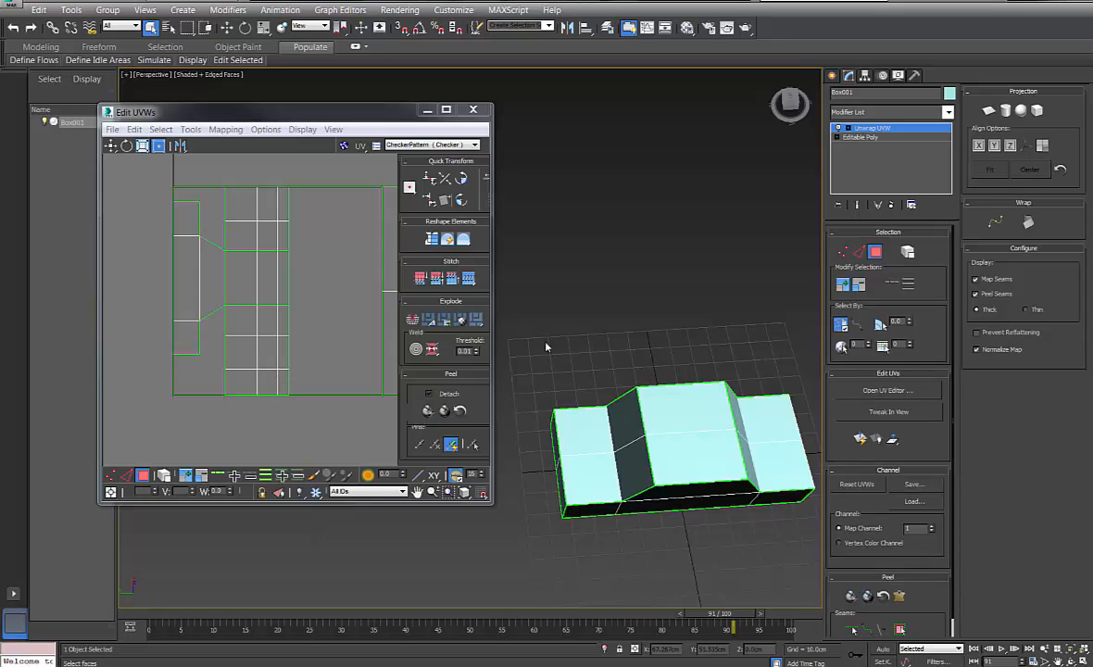
left_click_drag(819, 578, 819, 577)
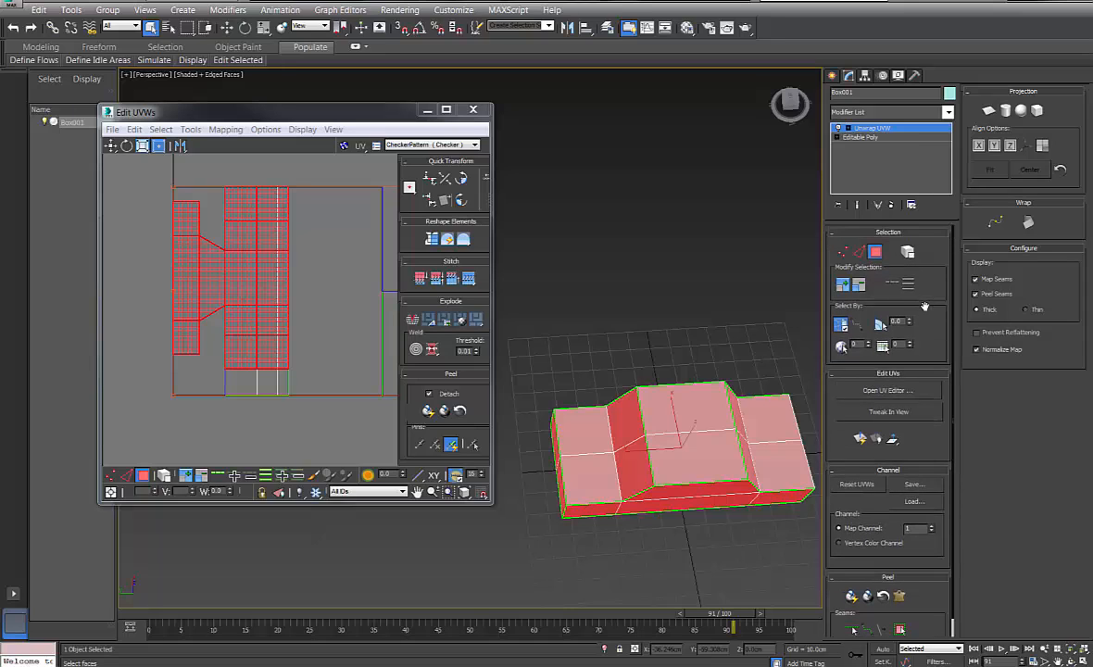
left_click(669, 352)
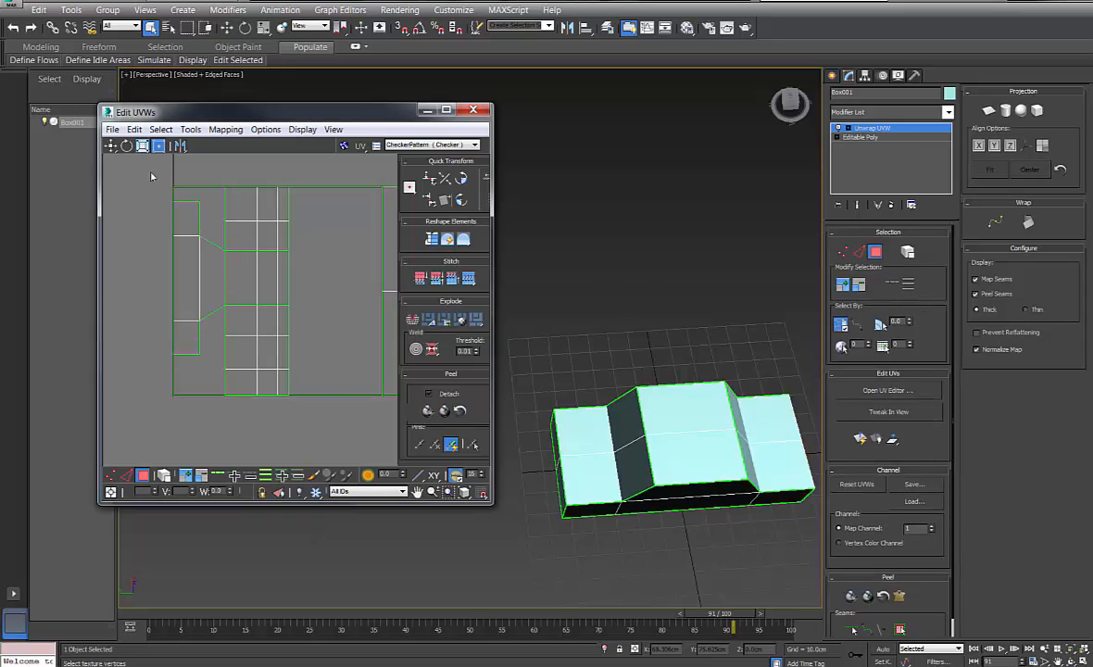
left_click_drag(377, 465, 370, 454)
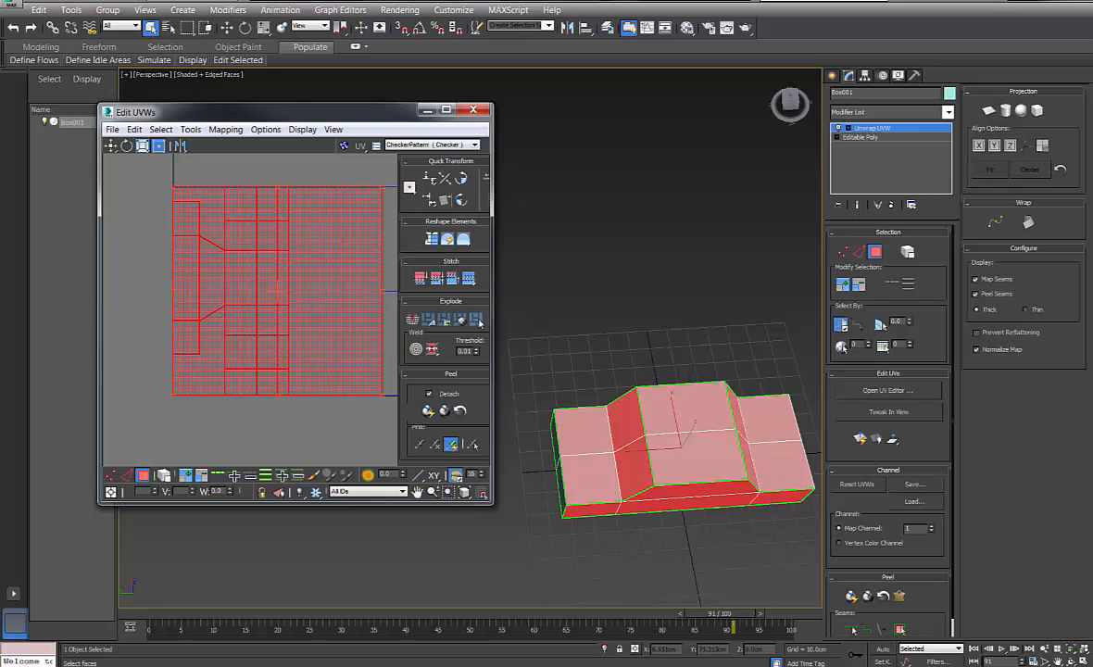
Run Pack Custom from the Arrange Elements rollout to fit the shells in the UV square
left_click_drag(483, 392, 486, 203)
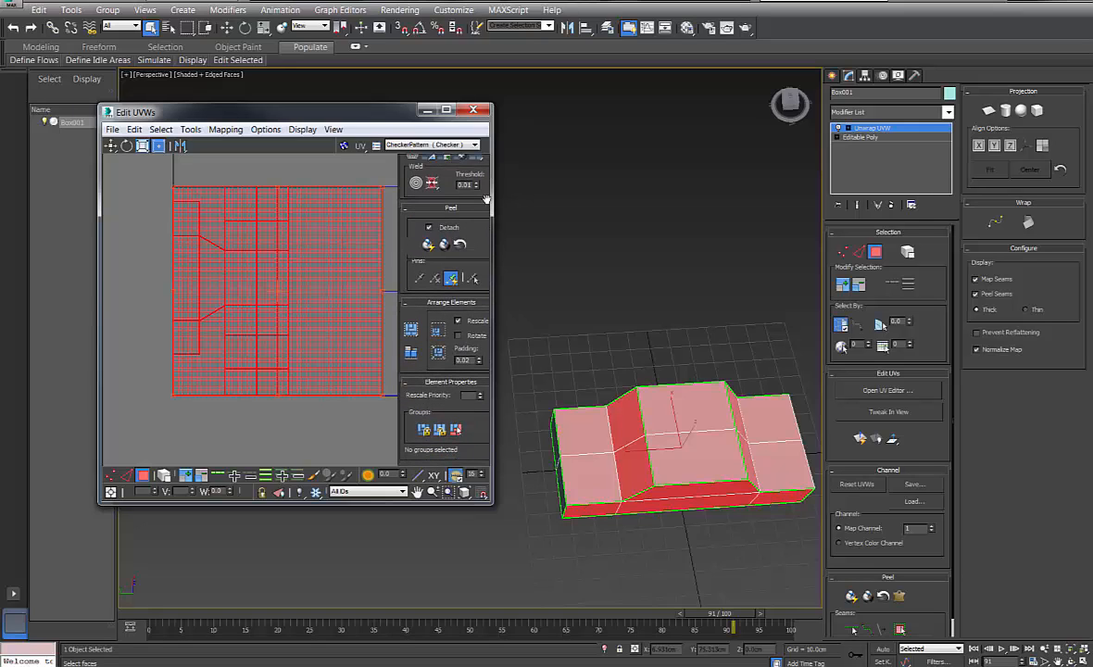
left_click(410, 330)
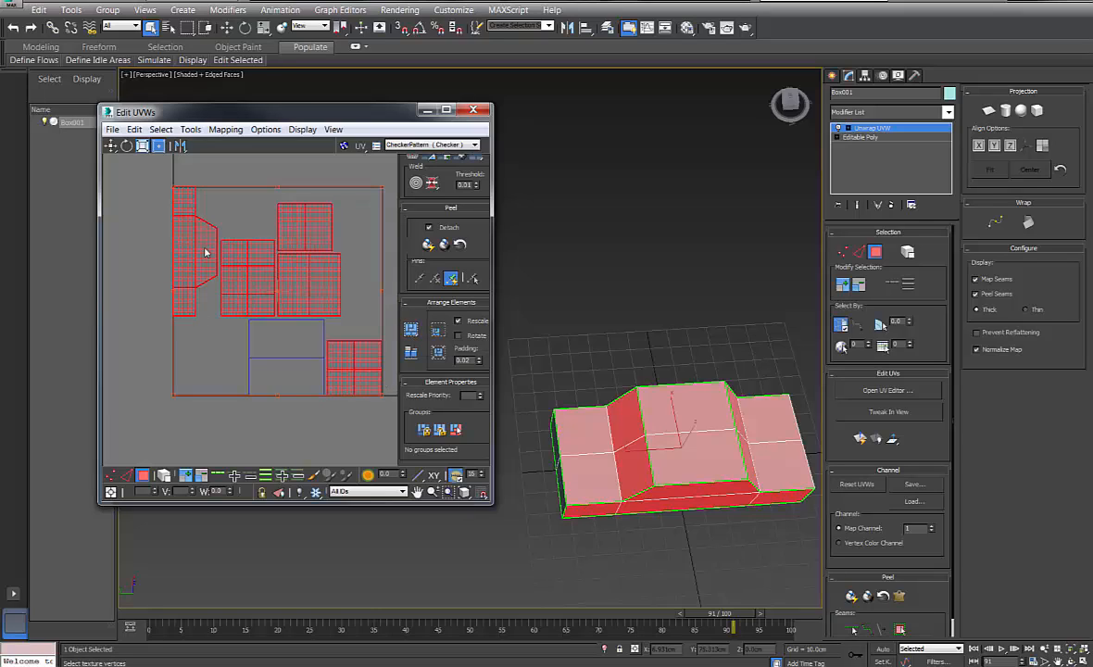
Select the car's side and top faces from both sides of the model
middle_click_drag(649, 361, 630, 463, "alt")
left_click(630, 463)
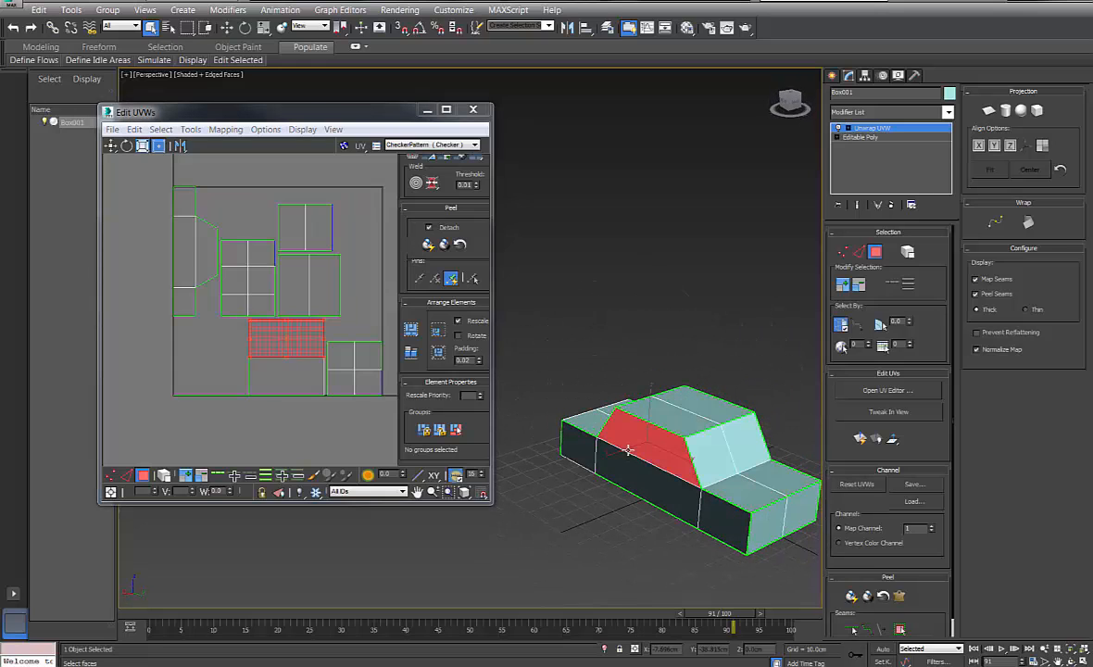
left_click(708, 507, "ctrl")
left_click_drag(536, 524, 758, 342)
middle_click_drag(759, 343, 635, 349, "alt")
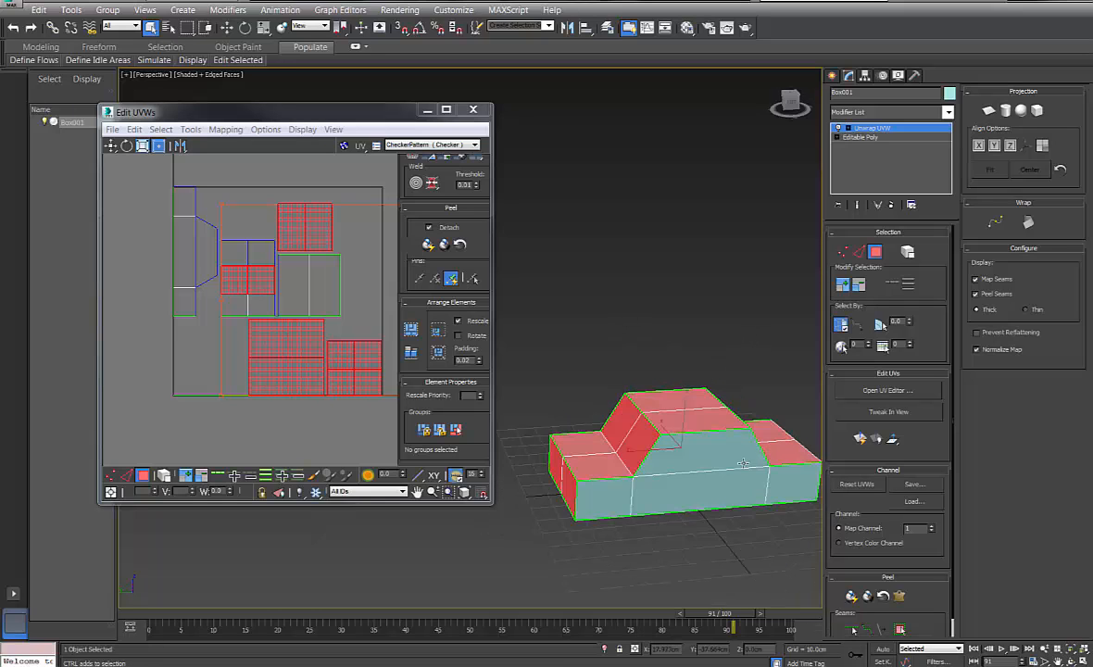
left_click(787, 486, "ctrl")
left_click(716, 483, "ctrl")
left_click(701, 459, "ctrl")
left_click(570, 468, "ctrl")
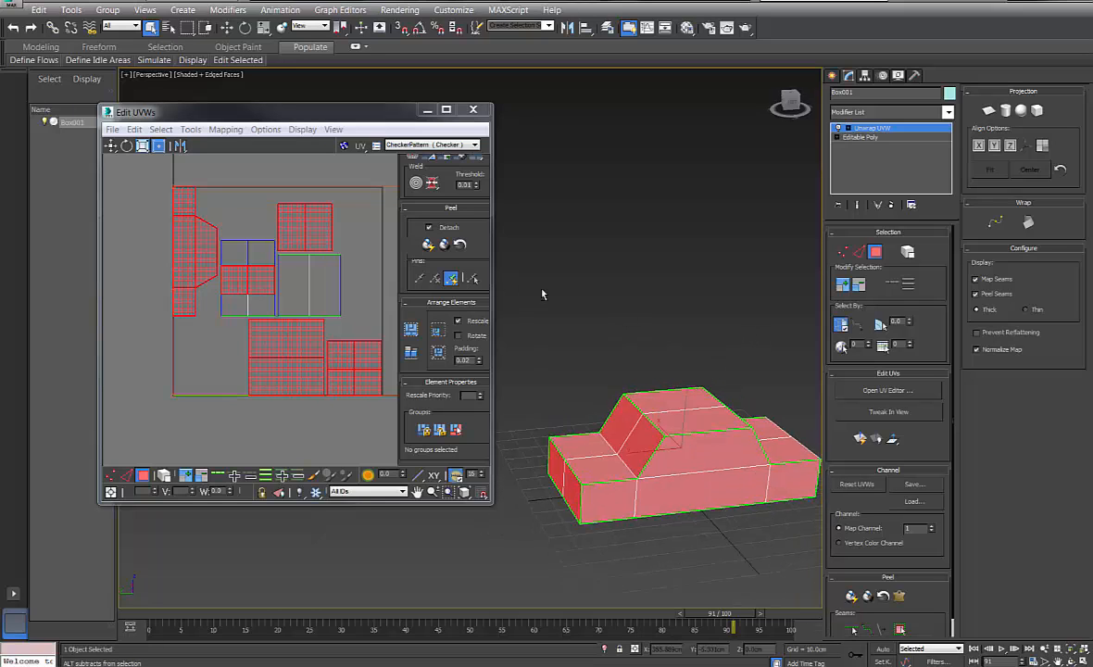
middle_click_drag(542, 294, 620, 314, "alt")
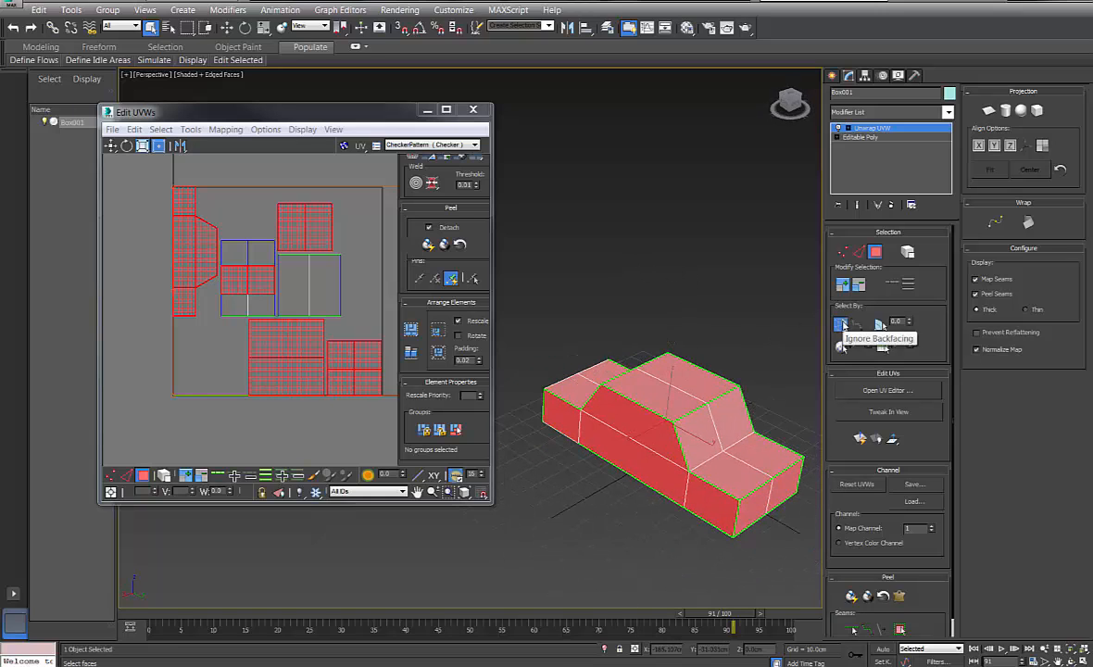
Toggle Ignore Backfacing and region-select the entire car, orbiting to confirm the selection
left_click(841, 324)
left_click(574, 302)
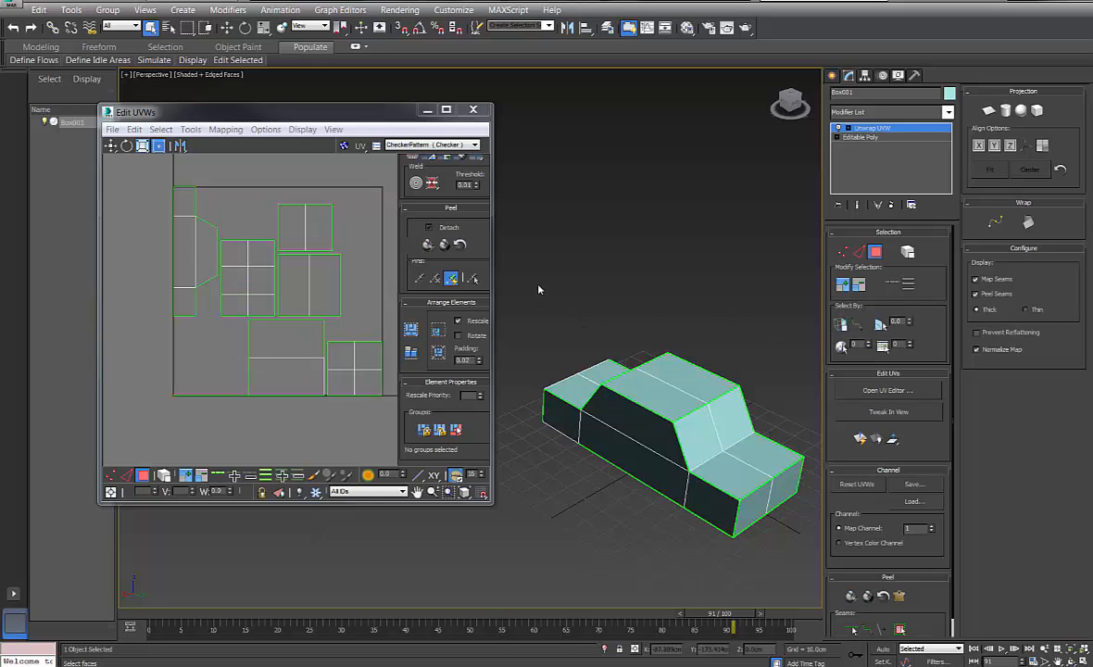
left_click_drag(536, 286, 794, 542)
middle_click_drag(793, 542, 805, 342, "alt")
left_click(838, 324)
middle_click_drag(622, 330, 639, 320, "alt")
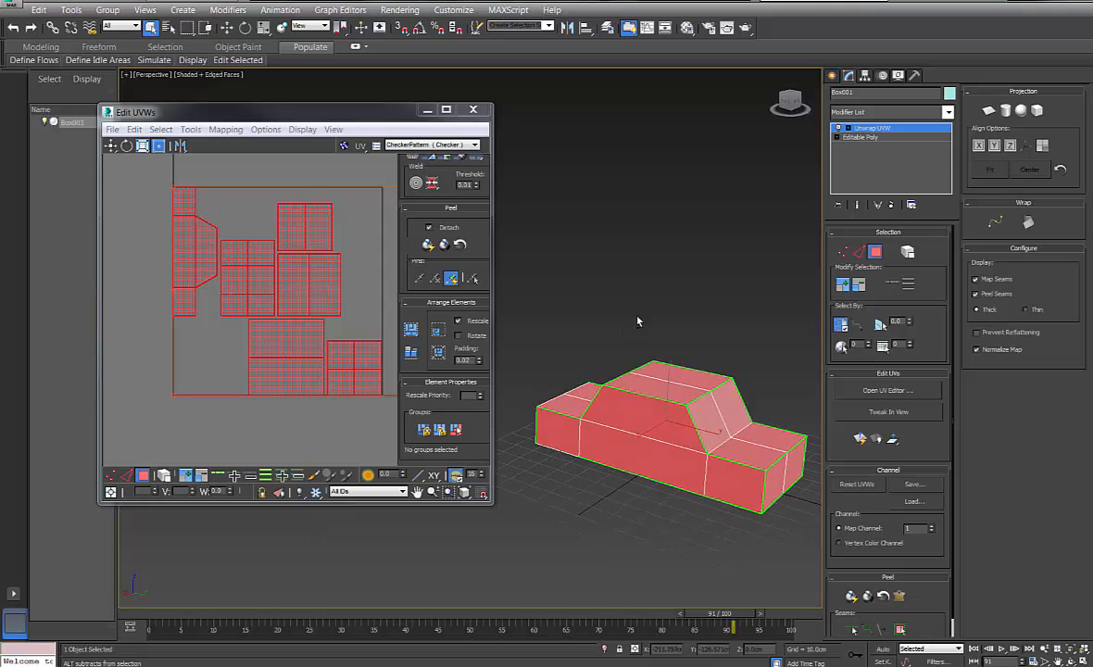
left_click(538, 304)
left_click_drag(812, 559, 811, 558)
middle_click_drag(705, 329, 778, 303, "alt")
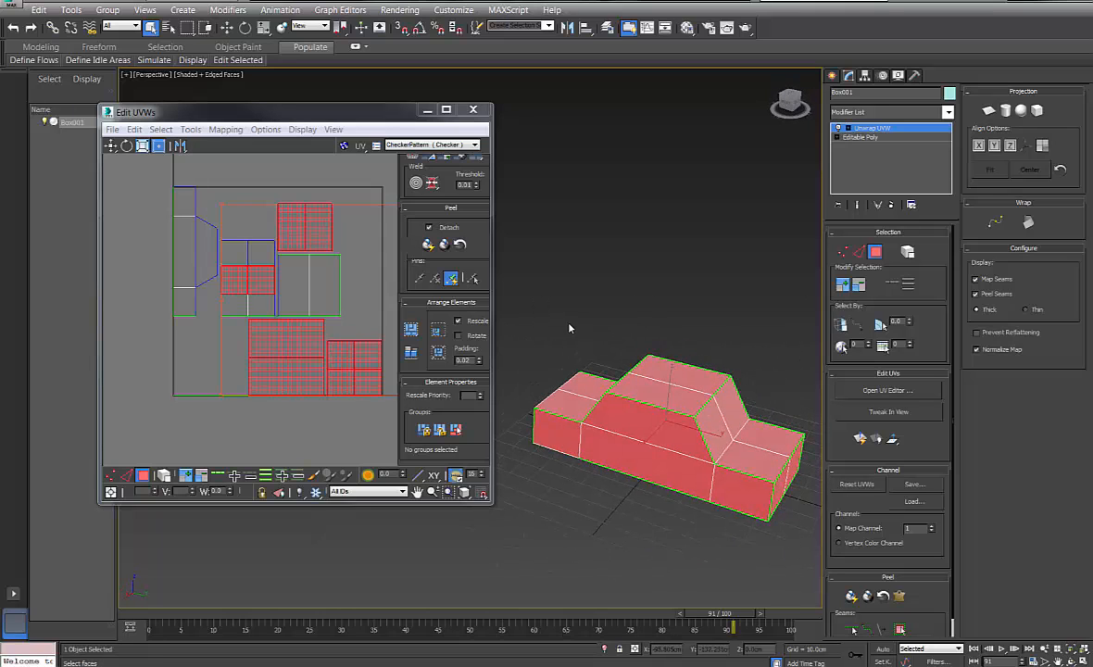
left_click_drag(753, 552, 854, 604)
middle_click_drag(753, 518, 664, 503, "alt")
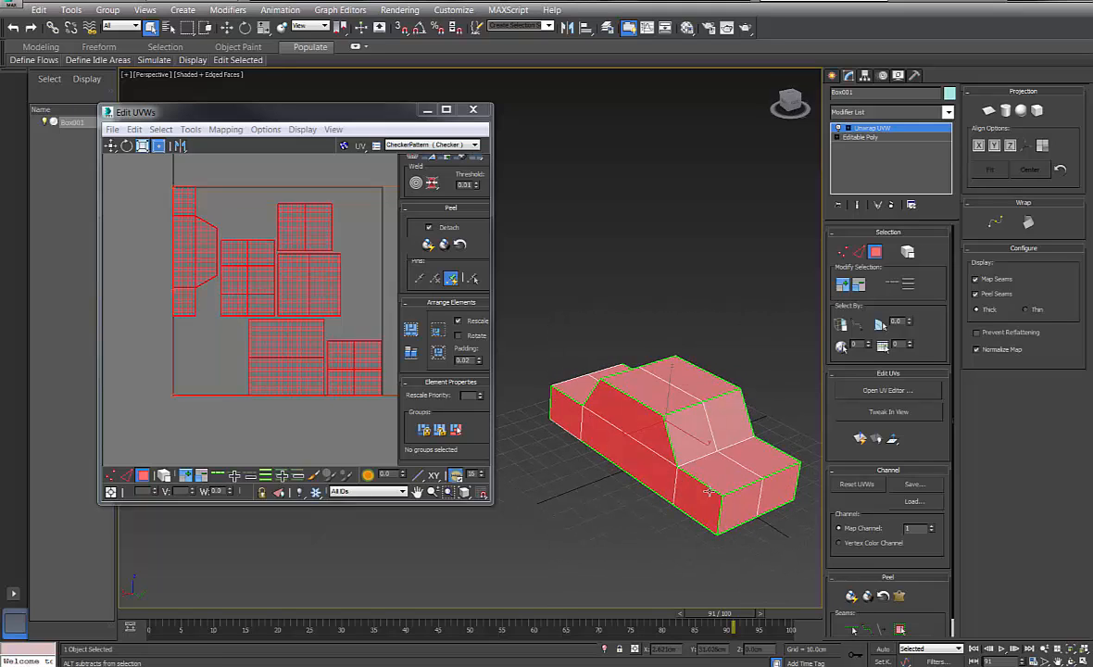
Repack with Pack Custom, then select the front middle, cabin front and front side faces
left_click(413, 332)
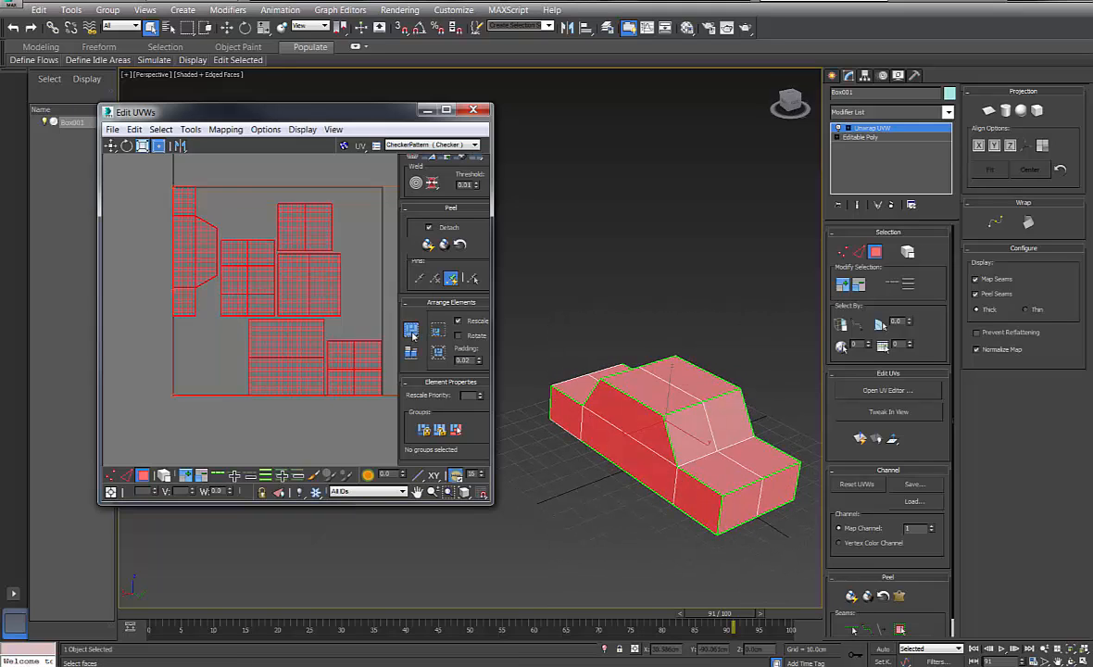
middle_click_drag(573, 294, 470, 279, "alt")
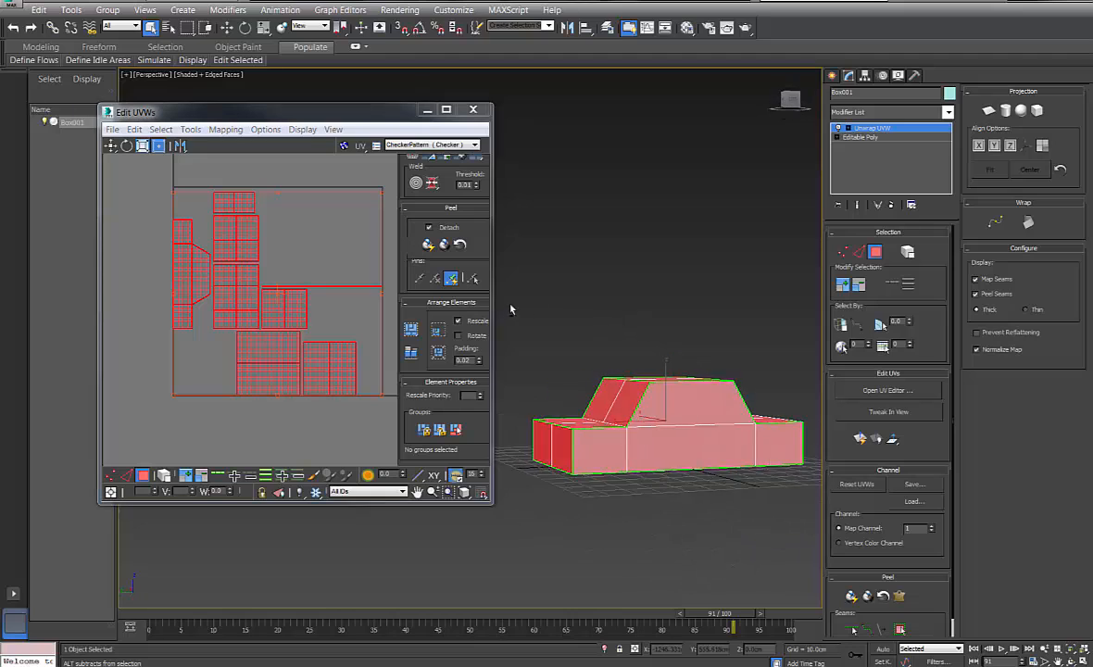
left_click(633, 451)
left_click(681, 408, "ctrl")
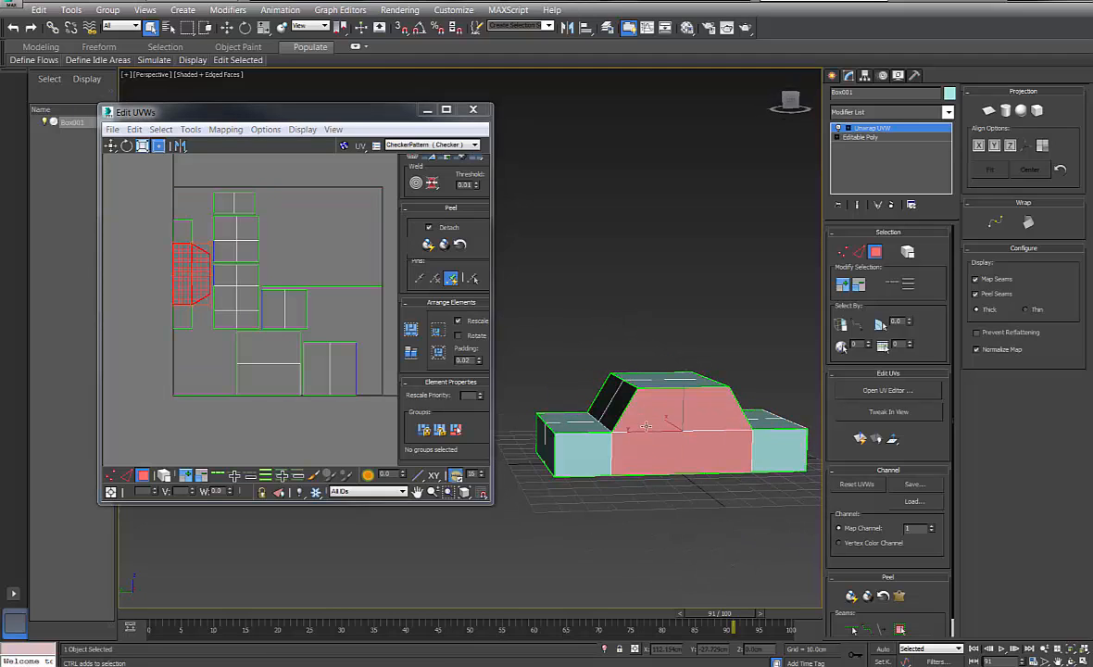
left_click(582, 451, "ctrl")
left_click(776, 451, "ctrl")
middle_click_drag(776, 451, 674, 519, "alt")
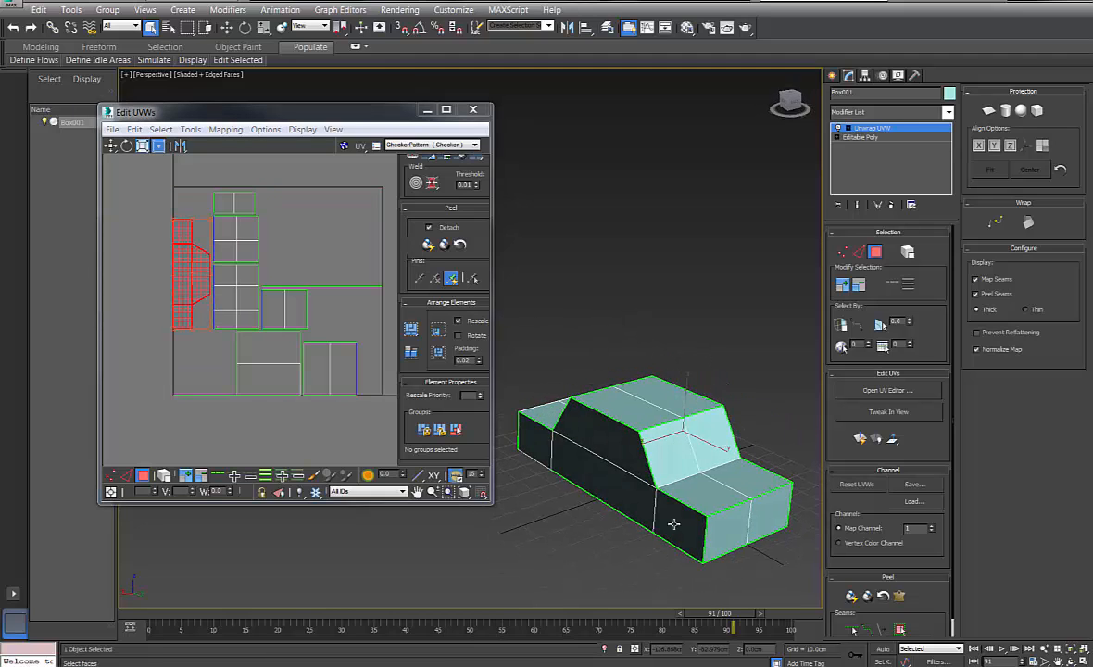
Click individual side, cabin and rear end faces to check their shells, then select all faces
left_click(679, 520)
left_click(633, 505, "ctrl")
left_click(590, 468, "alt")
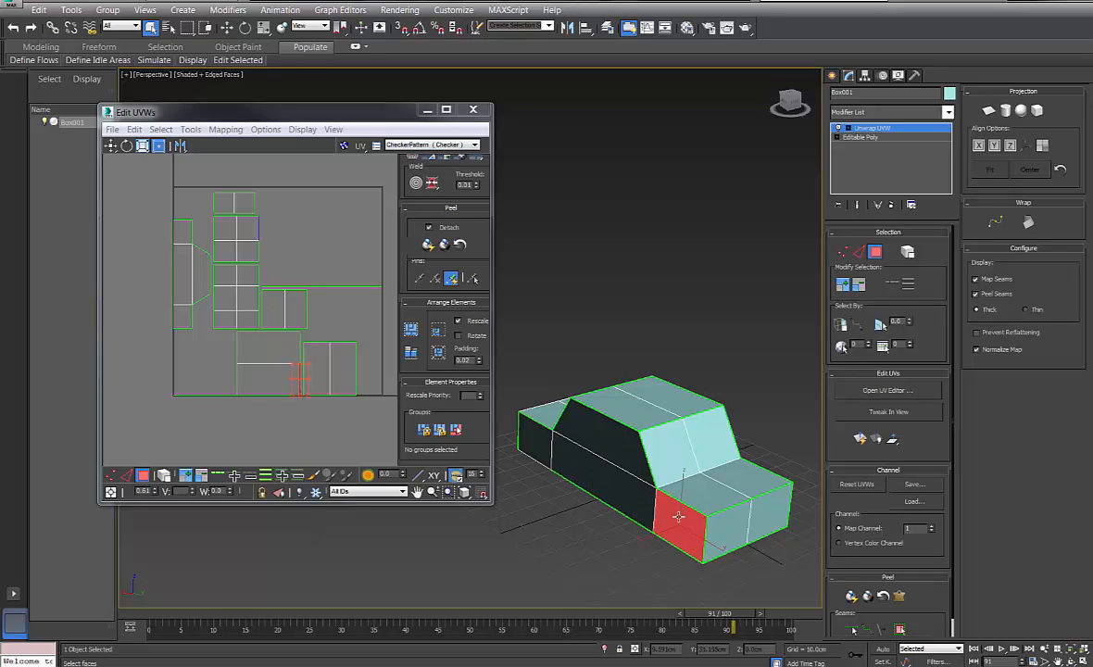
left_click(627, 447, "ctrl")
left_click(616, 482, "ctrl")
left_click(547, 452)
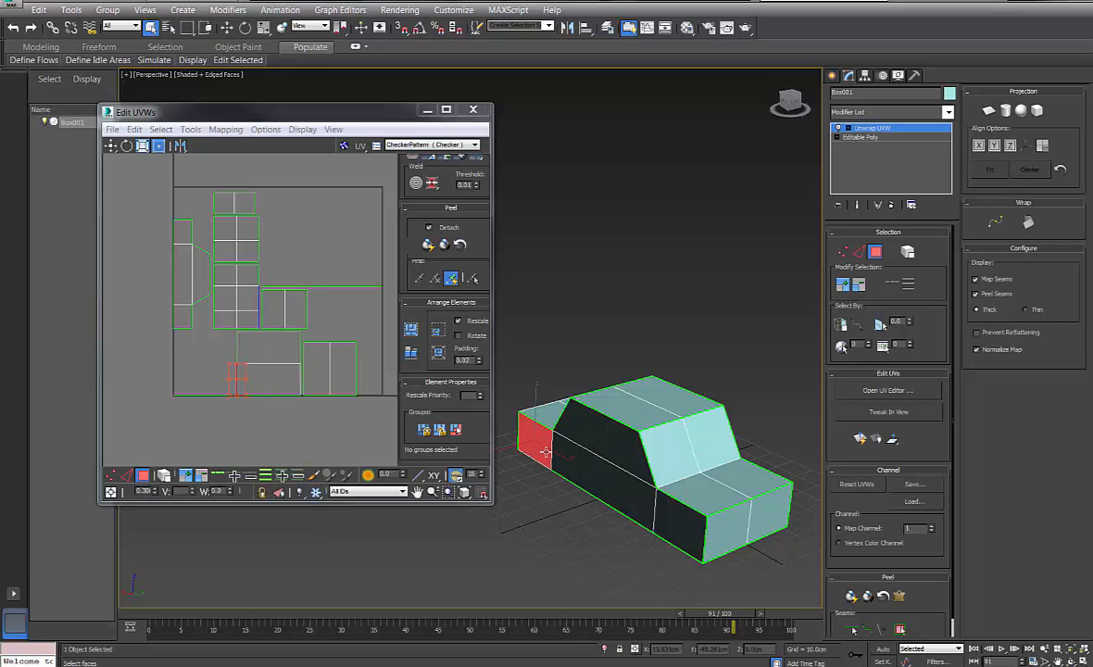
left_click(559, 436)
left_click(556, 417)
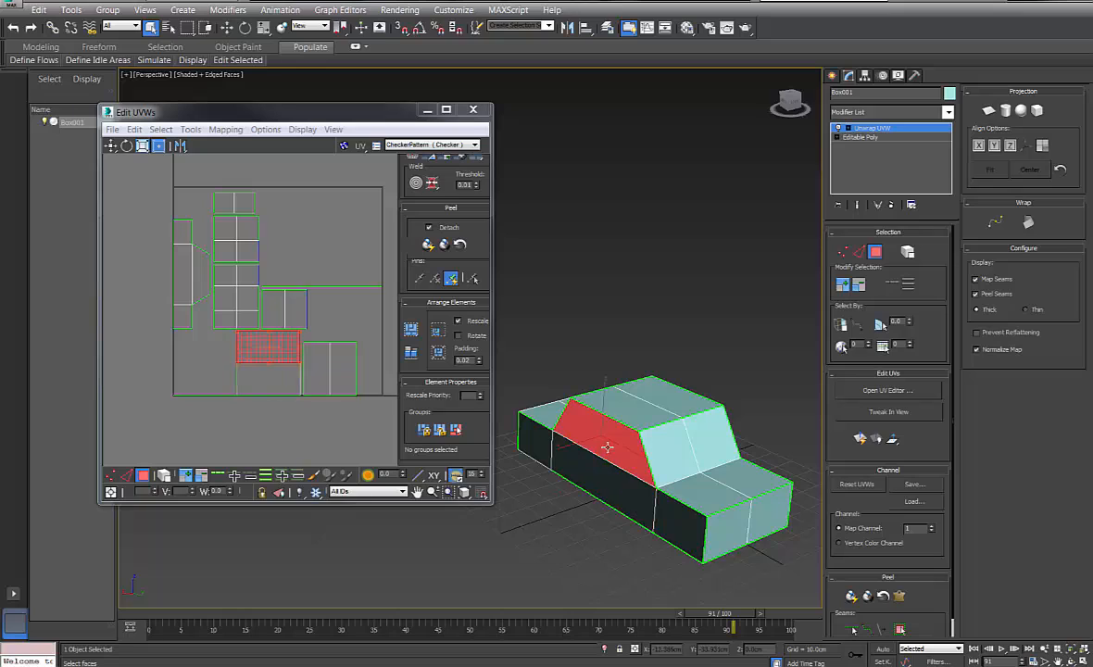
left_click(571, 463)
left_click(542, 453)
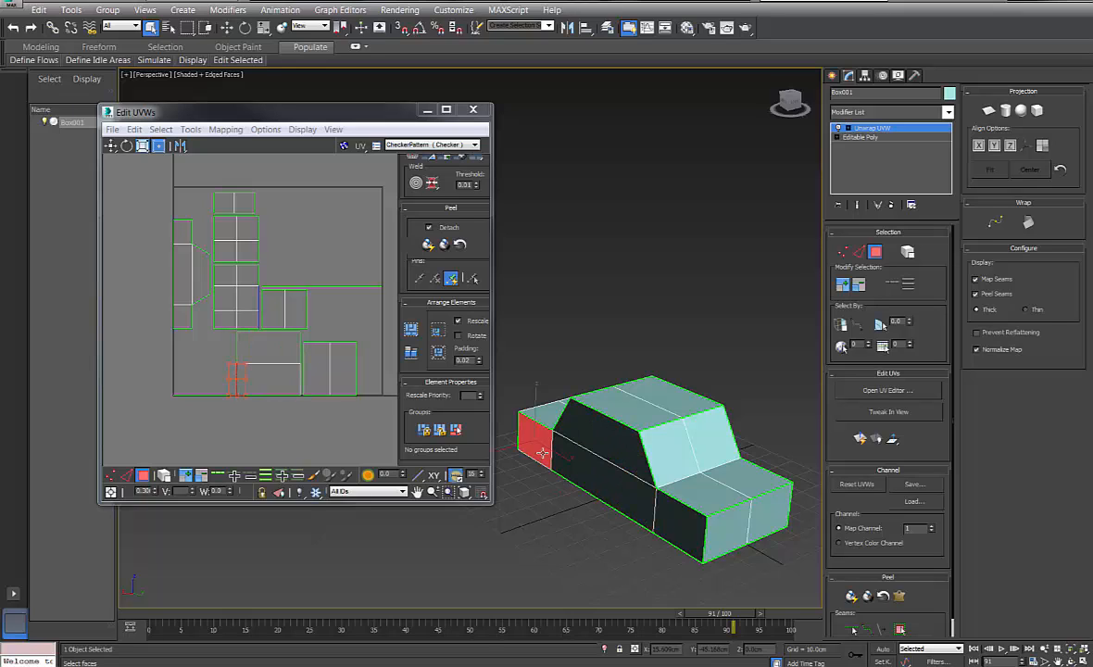
left_click(573, 458)
left_click(578, 431)
left_click(534, 442)
left_click_drag(520, 306, 820, 593)
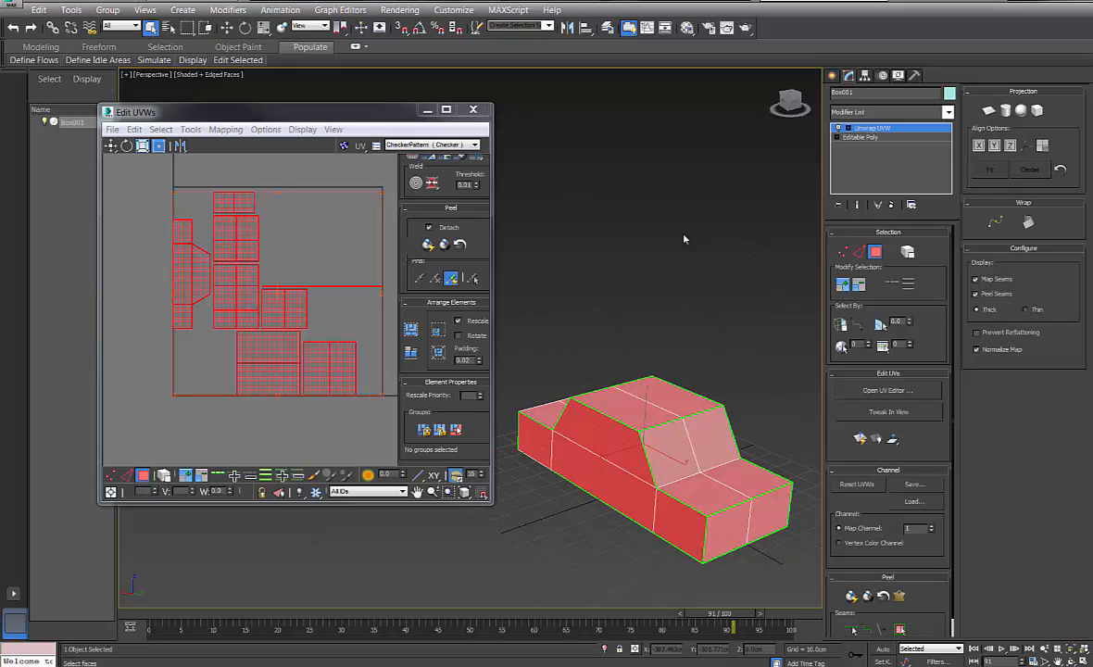
Unfold the car's UVs with Mapping > Unfold Mapping
left_click(226, 129)
left_click(233, 178)
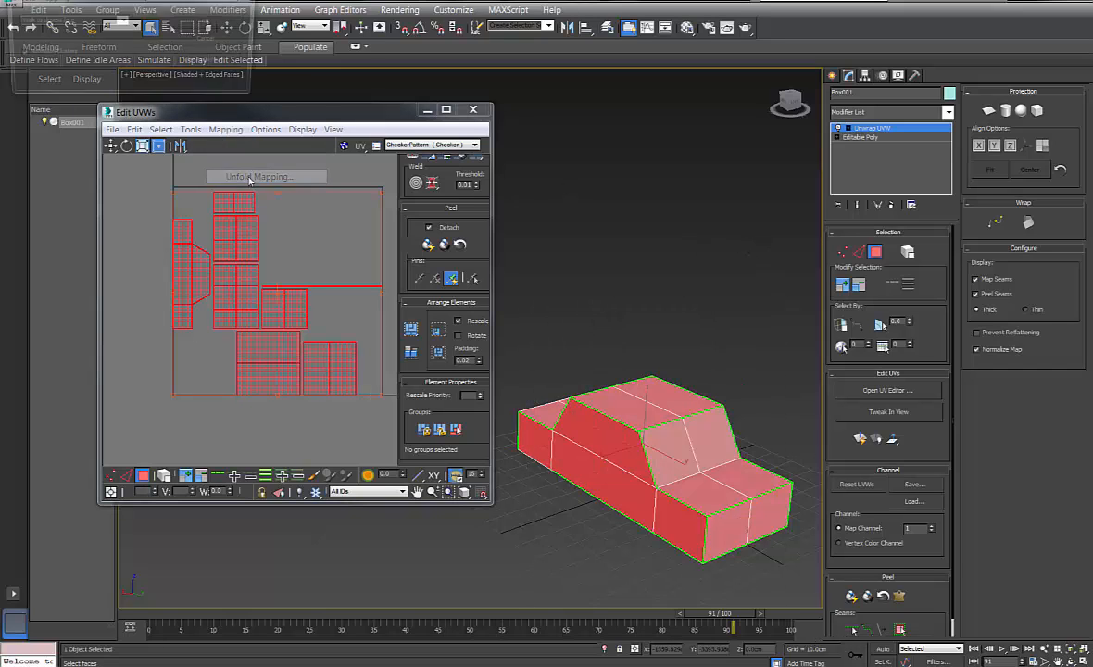
left_click(192, 24)
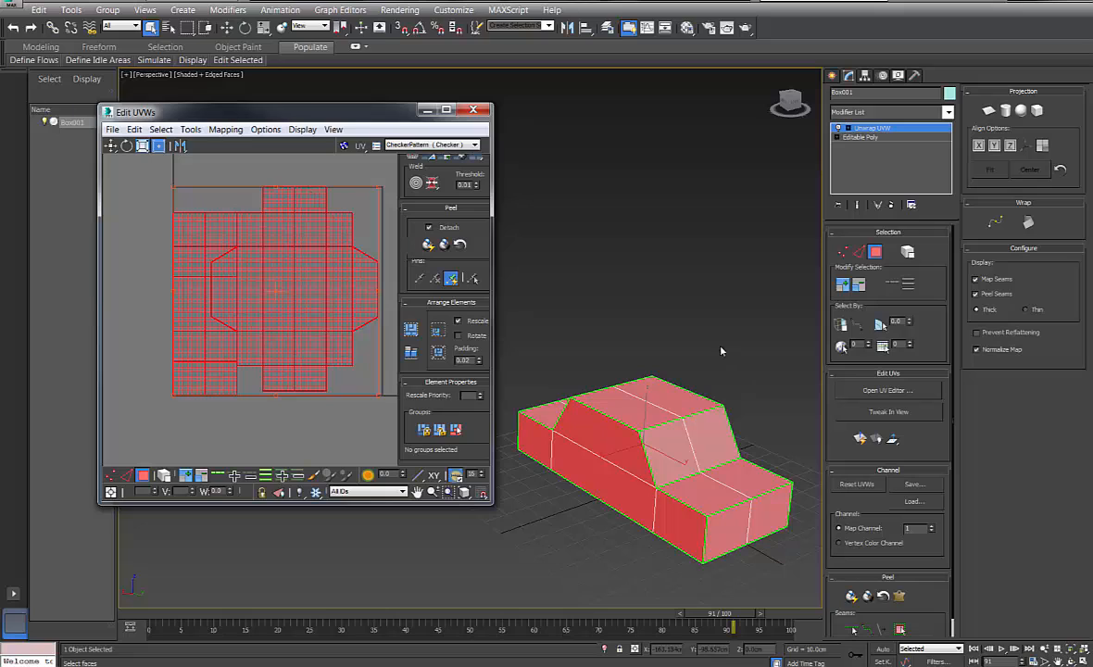
Reselect all faces, pack the unfolded shells with Pack Custom, then deselect
left_click(663, 318)
left_click_drag(514, 378, 820, 597)
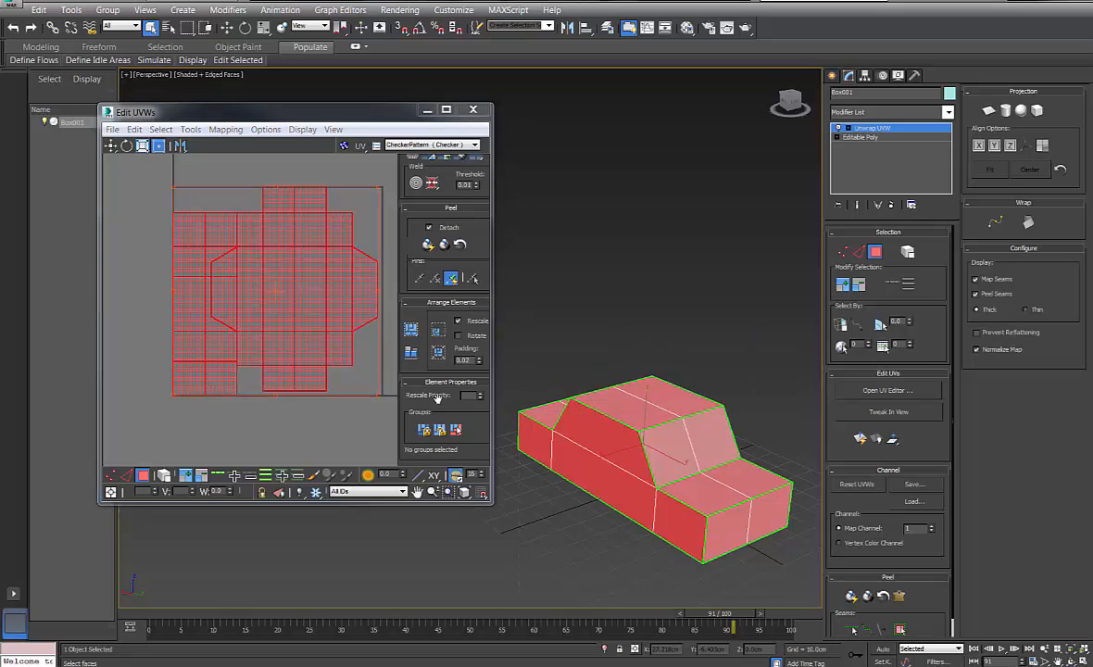
left_click(410, 333)
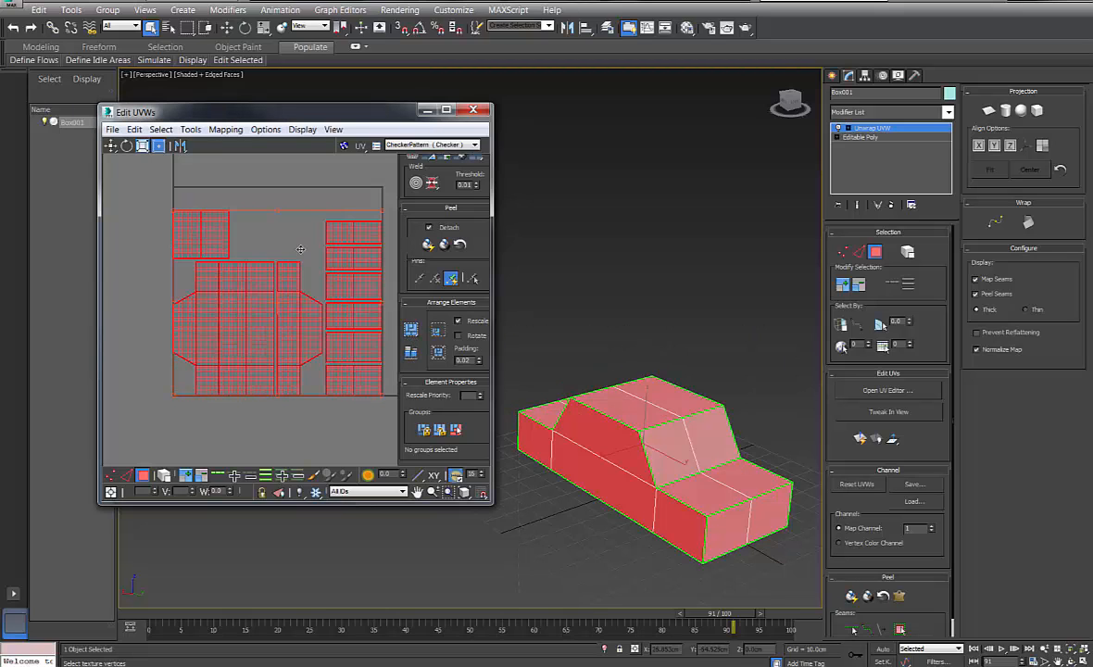
left_click(339, 347)
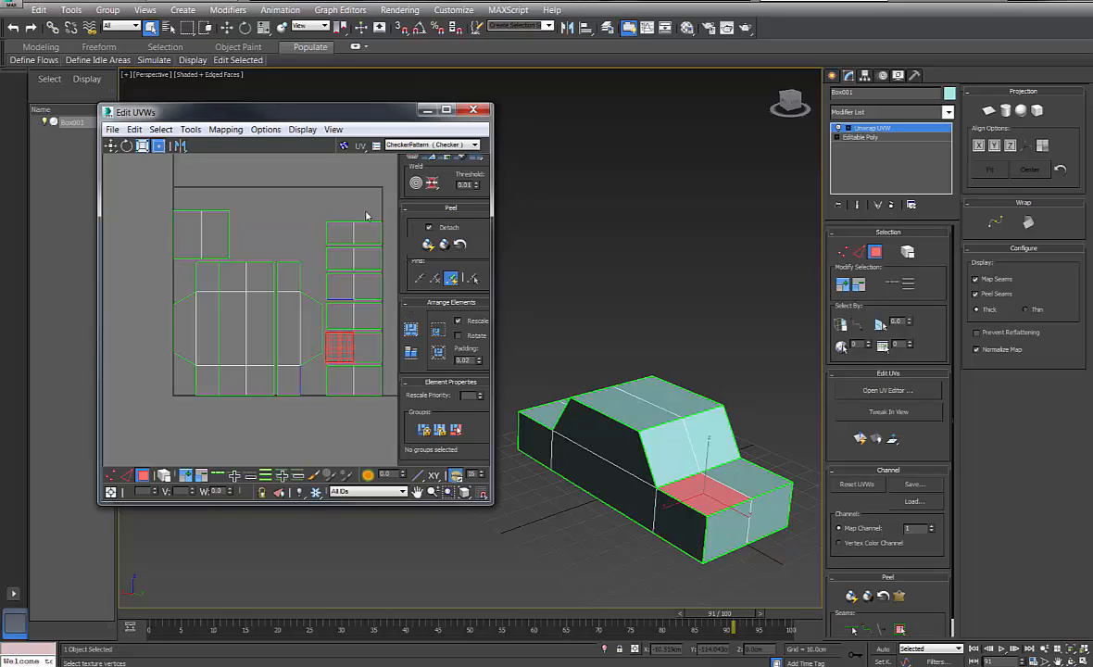
left_click(654, 353)
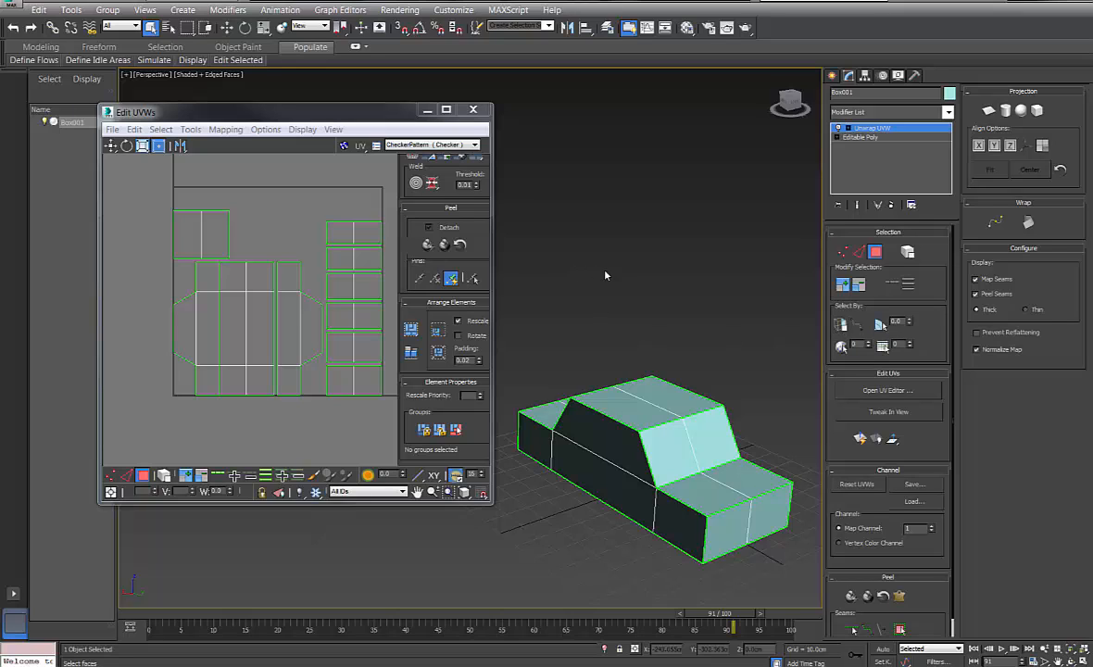
left_click(618, 476)
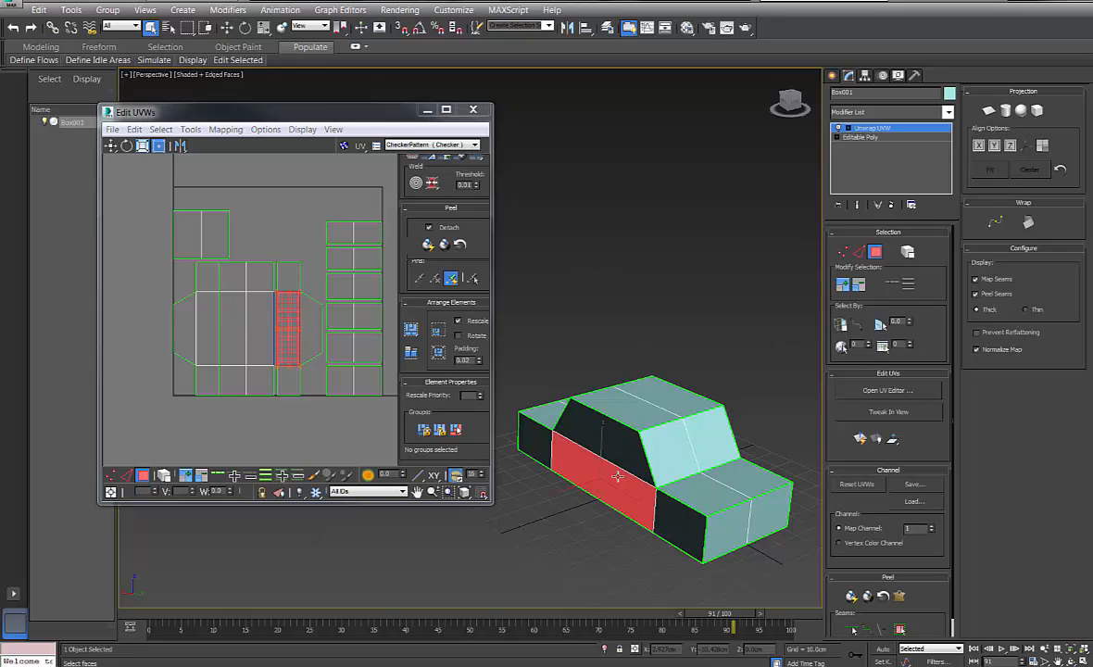
left_click(617, 412)
left_click(624, 456)
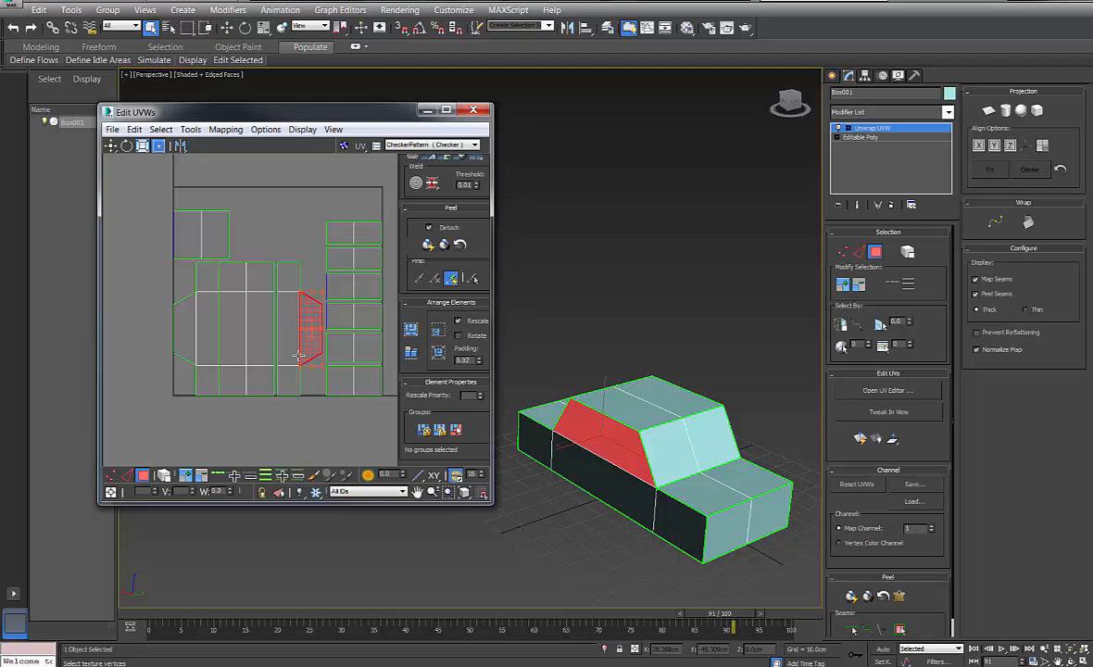
left_click(569, 467)
left_click(534, 436)
left_click(607, 428)
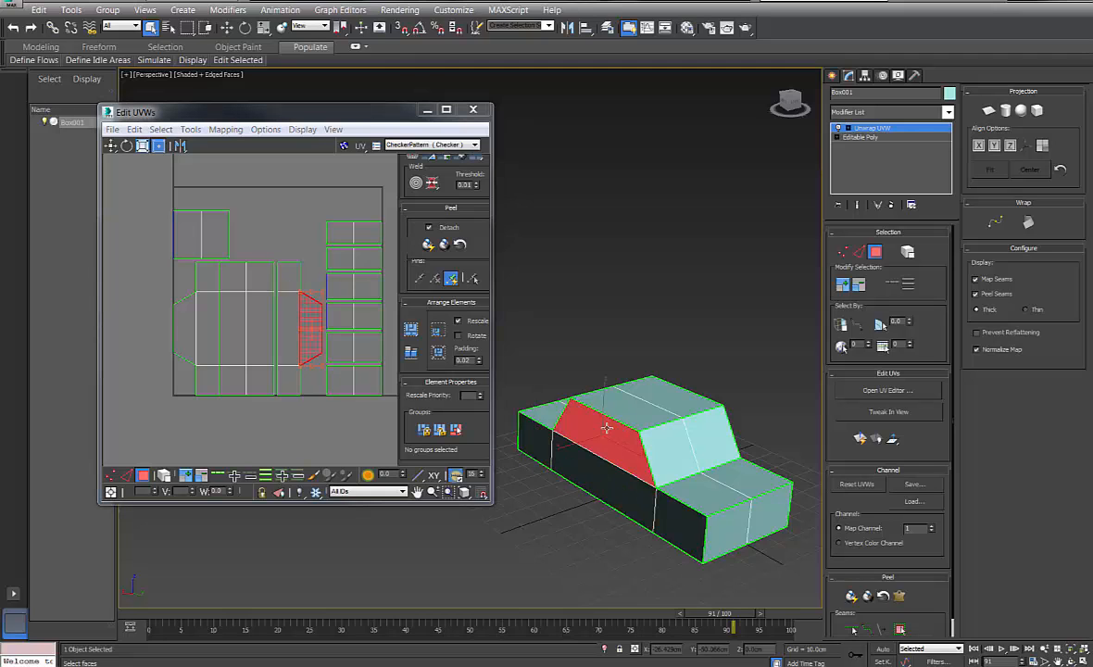
left_click(663, 513)
left_click(612, 496)
middle_click_drag(612, 395, 663, 331, "alt")
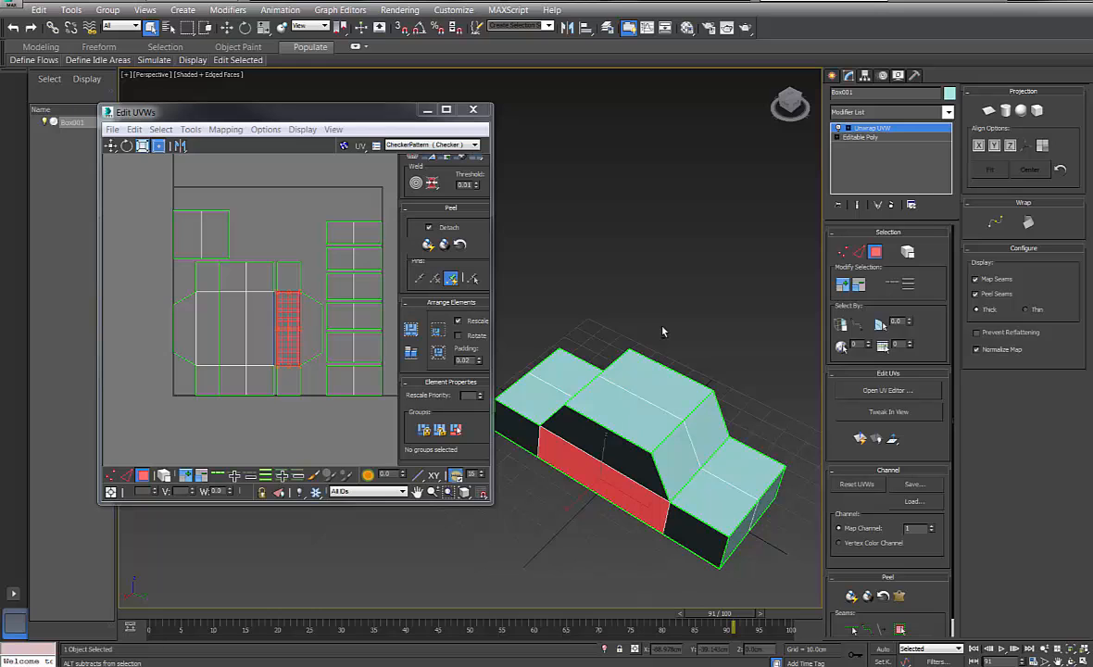
middle_click_drag(659, 313, 625, 355, "alt")
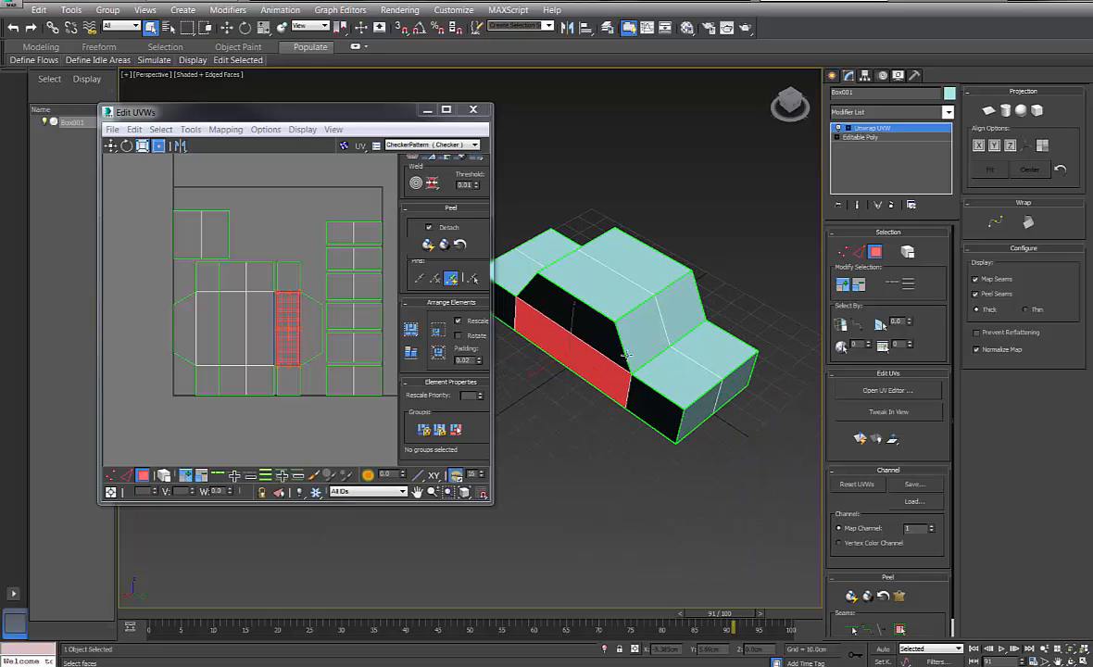
middle_click_drag(658, 280, 633, 270, "alt")
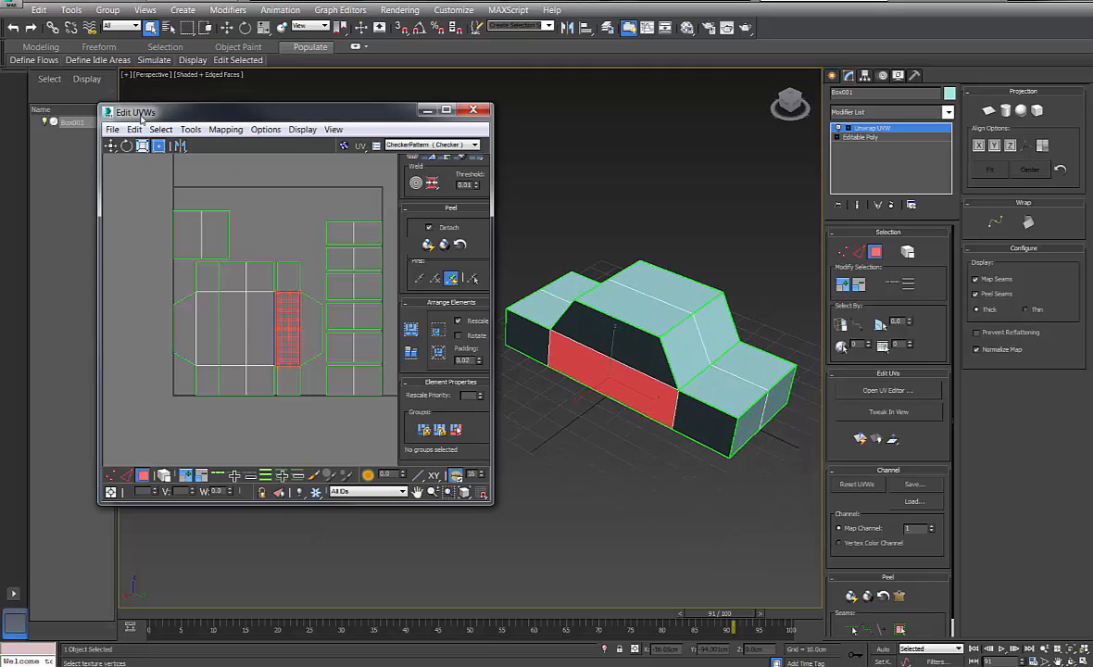
left_click_drag(141, 119, 135, 131)
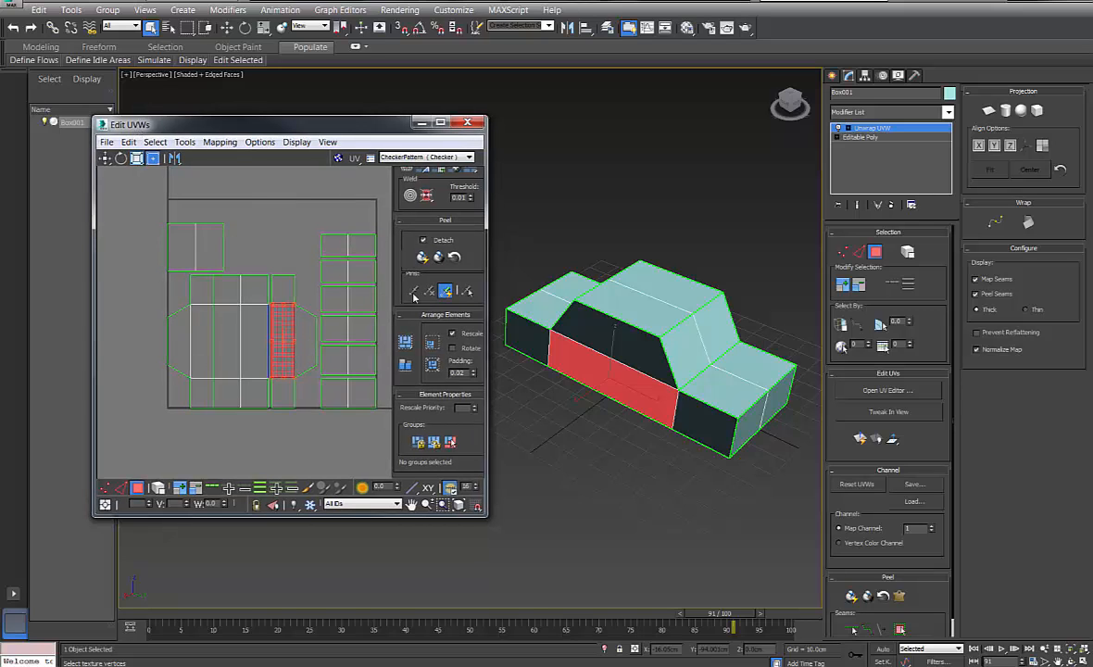
Switch to Edge mode, pick a UV edge, and widen Edit UVWs to expose Stitch
middle_click_drag(757, 312, 749, 320, "alt")
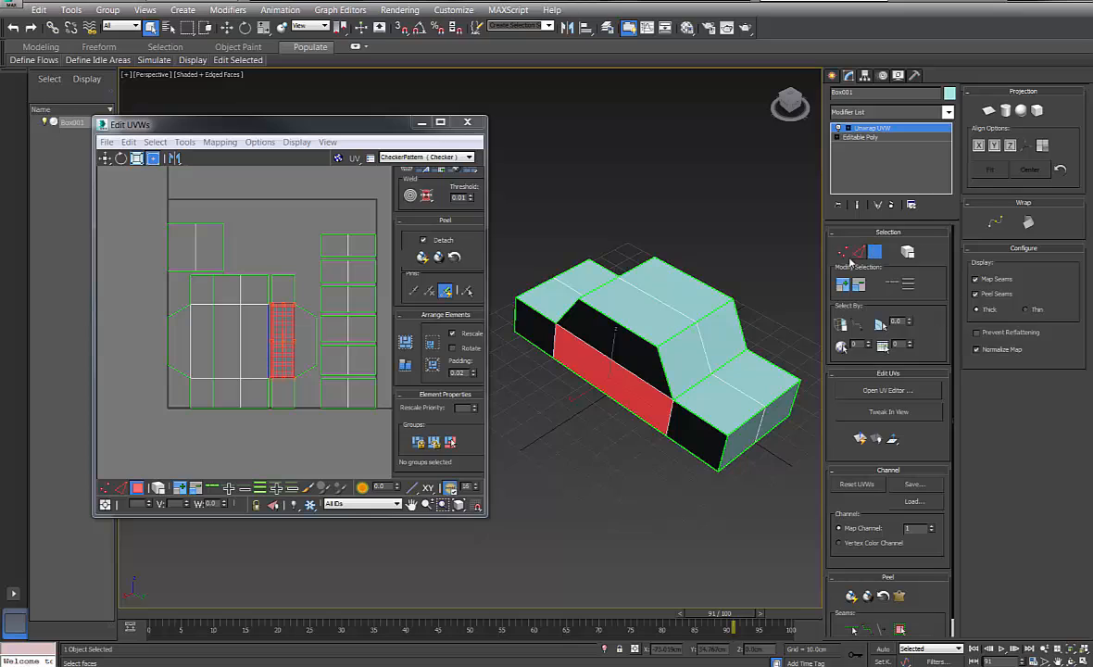
left_click(861, 253)
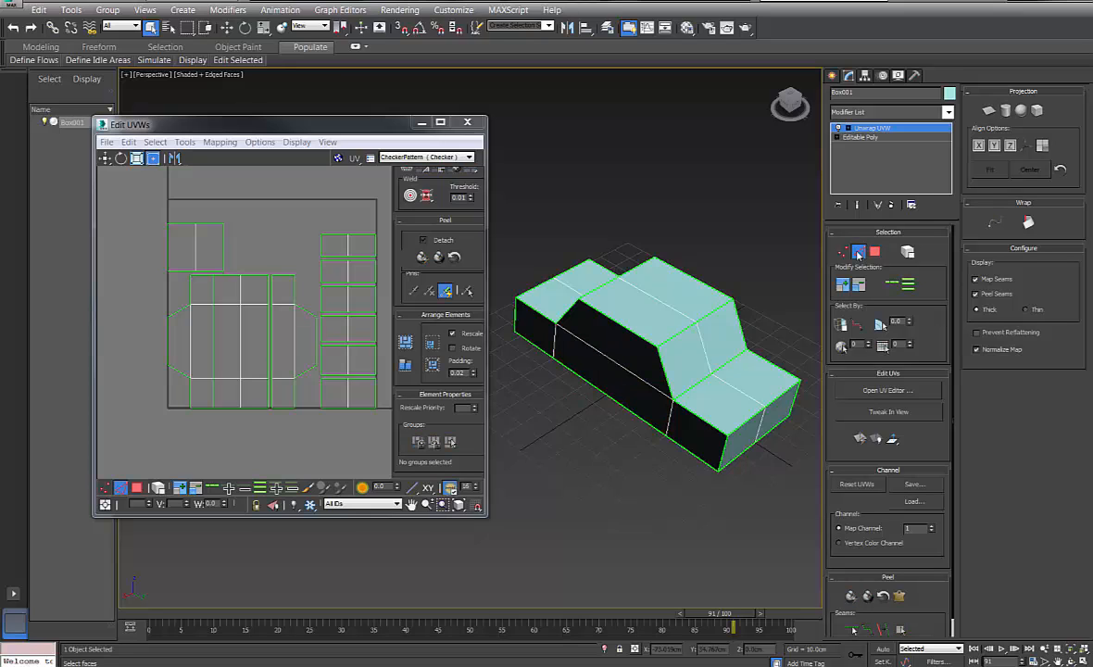
left_click(316, 335)
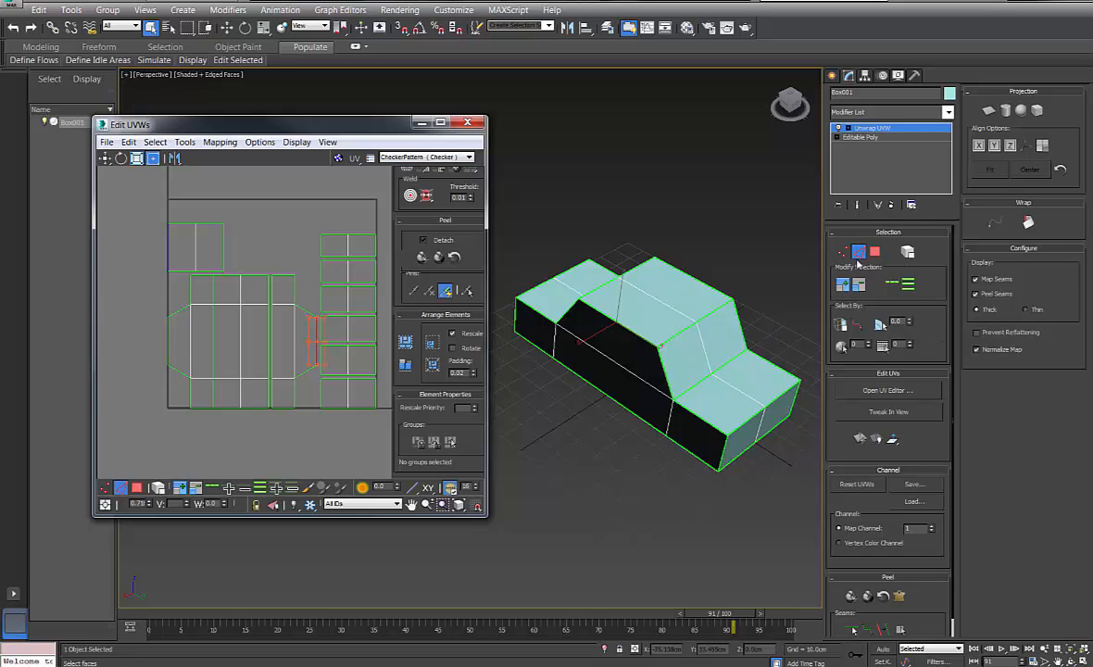
left_click_drag(484, 262, 574, 470)
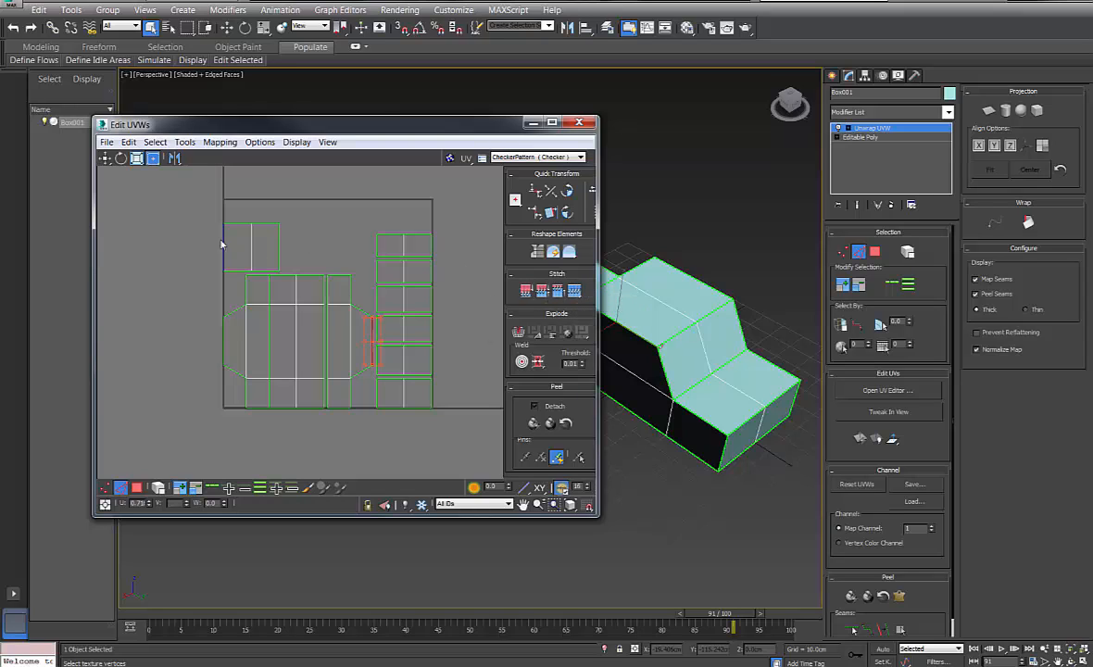
Stitch matching pieces onto the central shell's left edge and the left piece's top edge
left_click(573, 293)
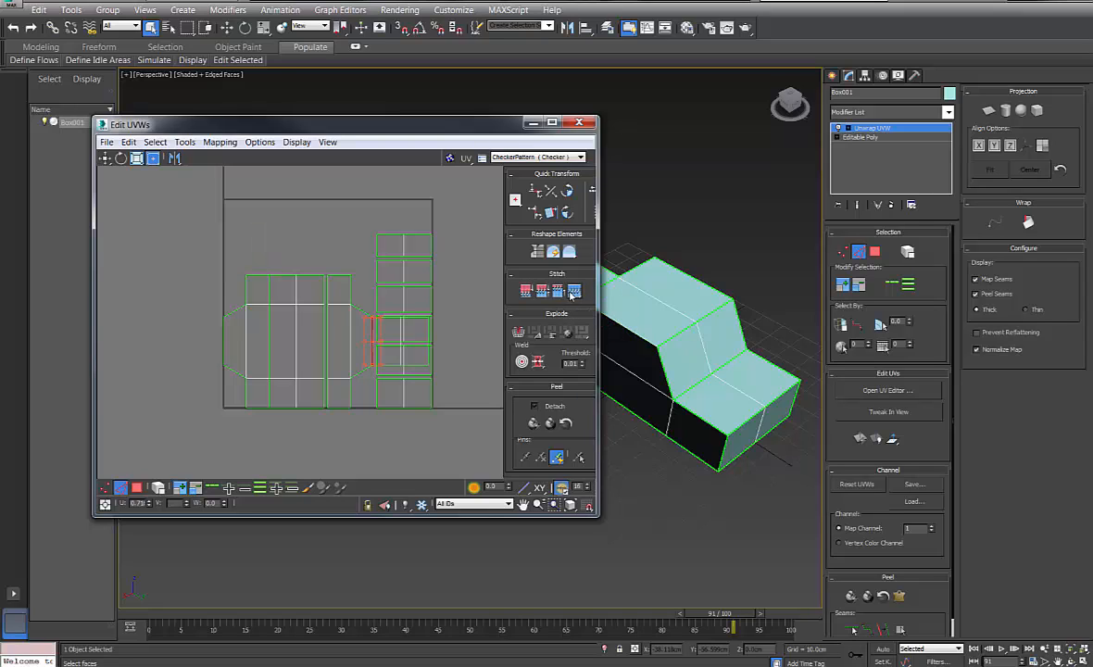
left_click(222, 334)
left_click(574, 291)
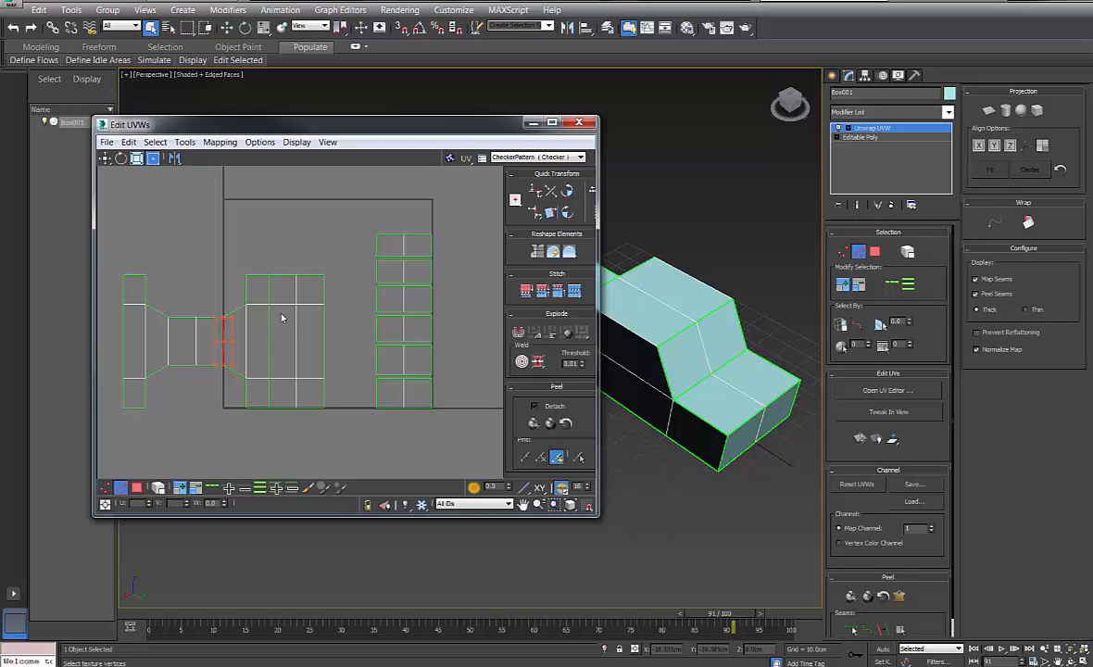
left_click(184, 319)
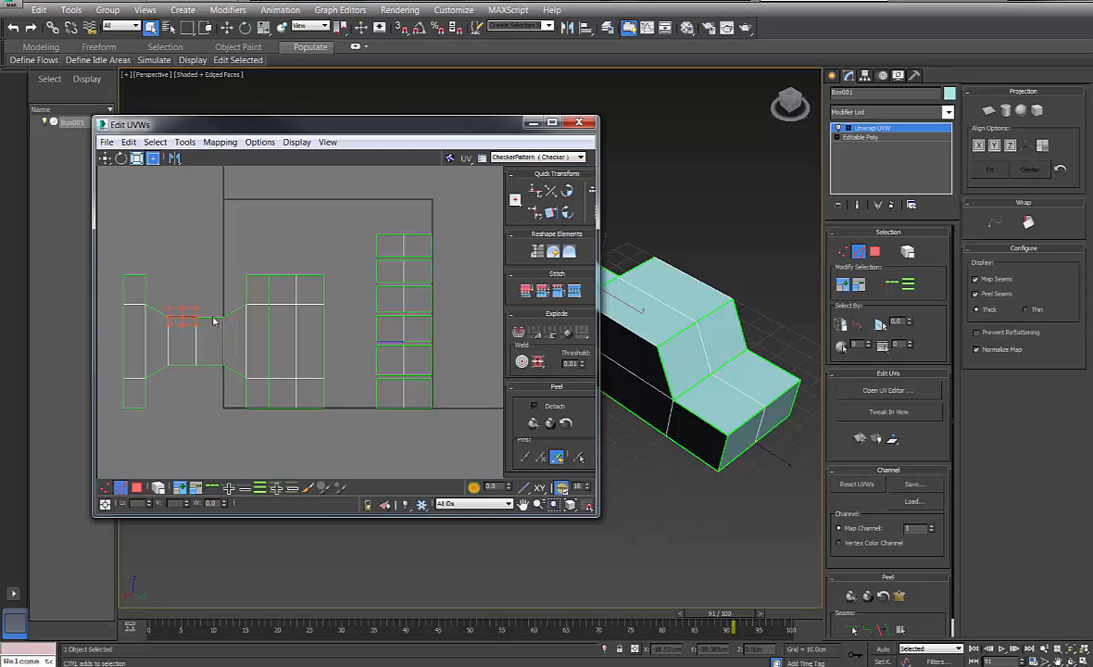
left_click(574, 291)
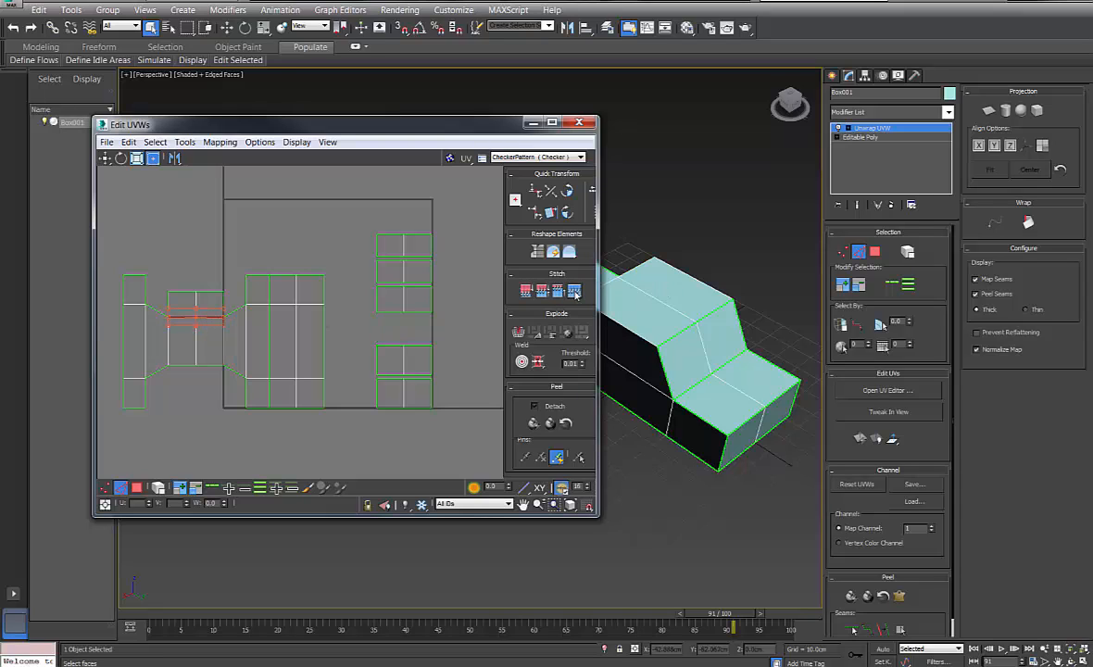
Stitch the remaining strips onto the left piece's top and bottom and the main shell's bottom edge
left_click(207, 292)
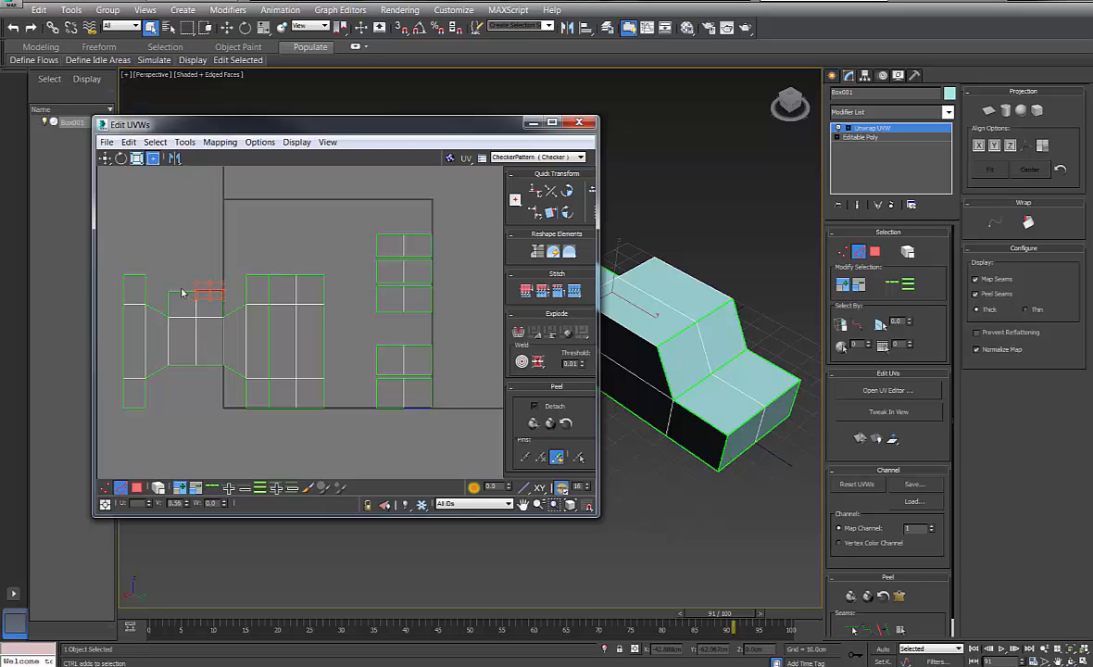
left_click(181, 292, "ctrl")
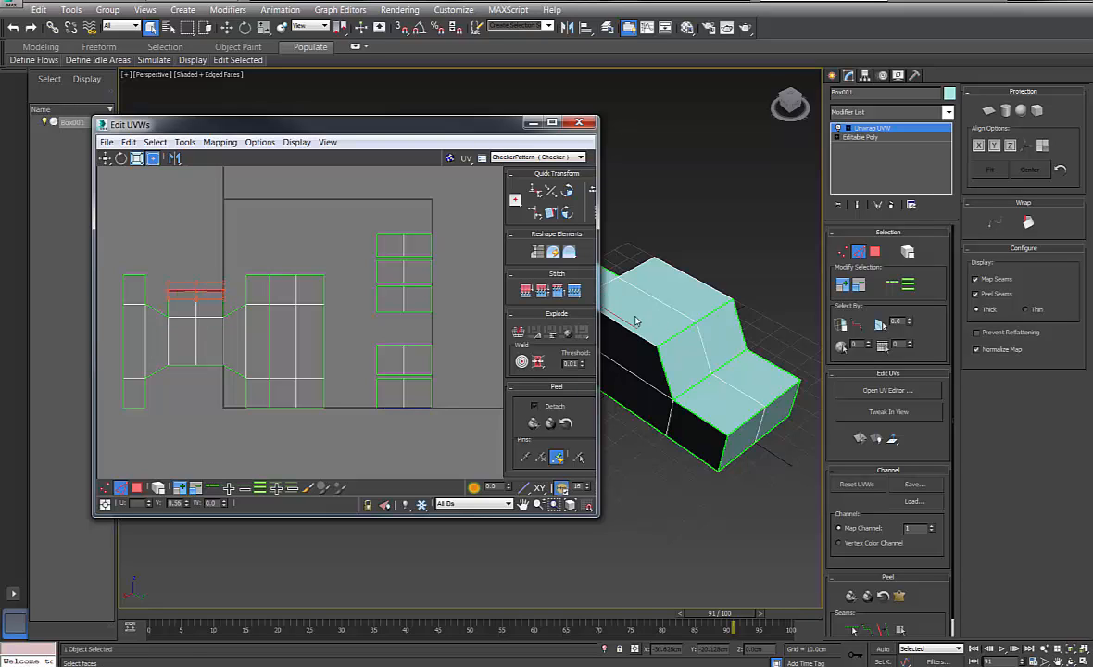
left_click(573, 291)
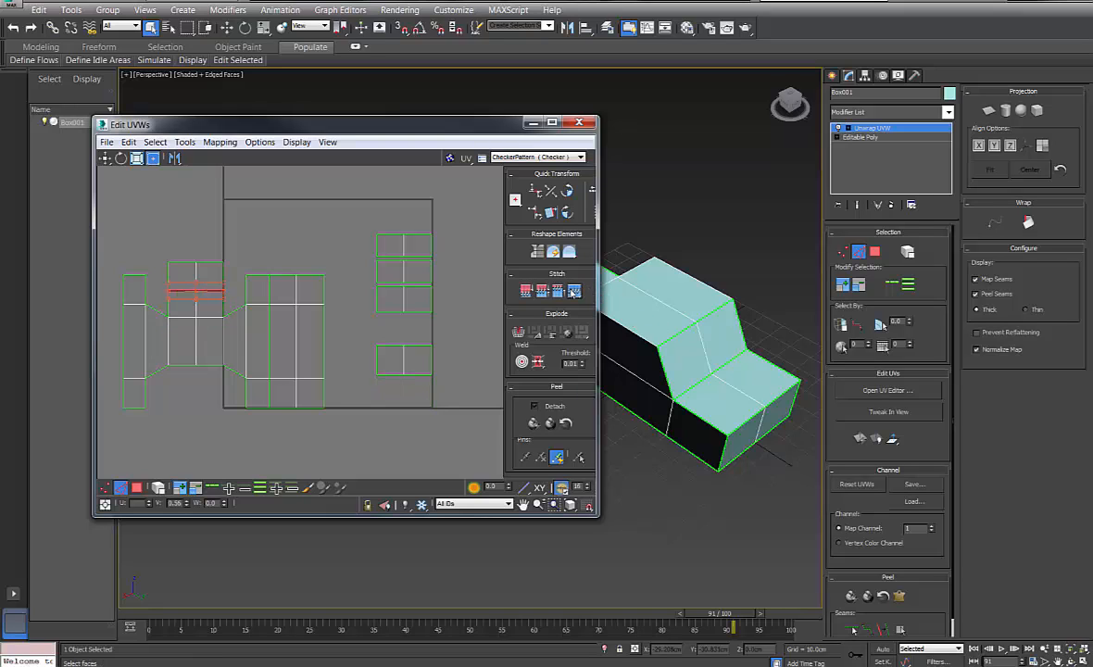
left_click(209, 365)
left_click(181, 364, "ctrl")
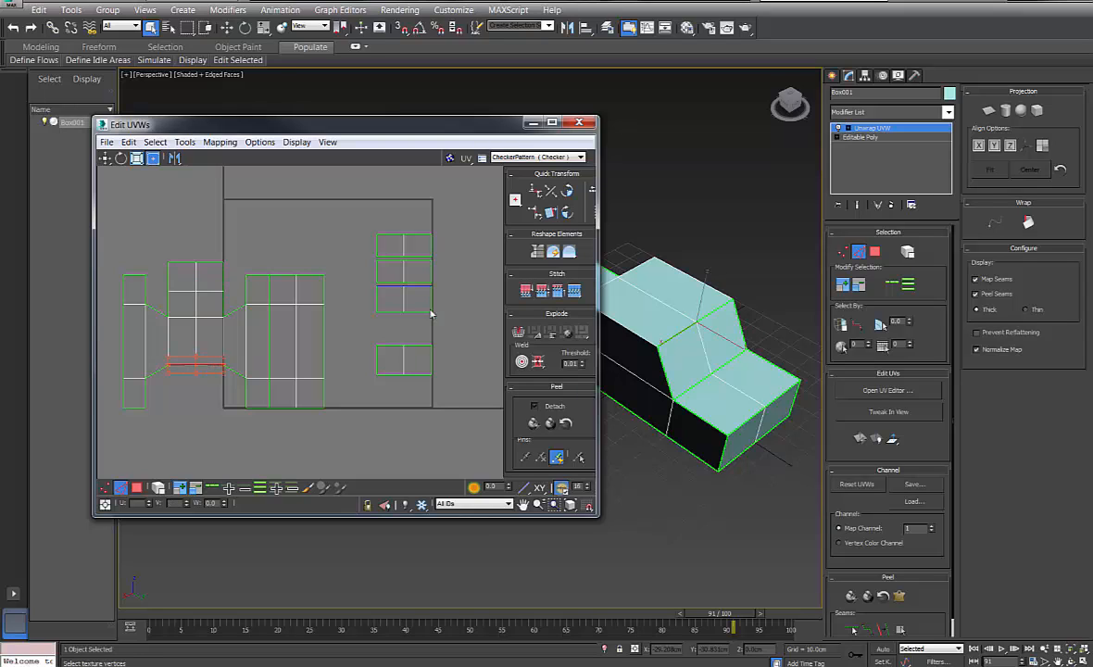
left_click(575, 292)
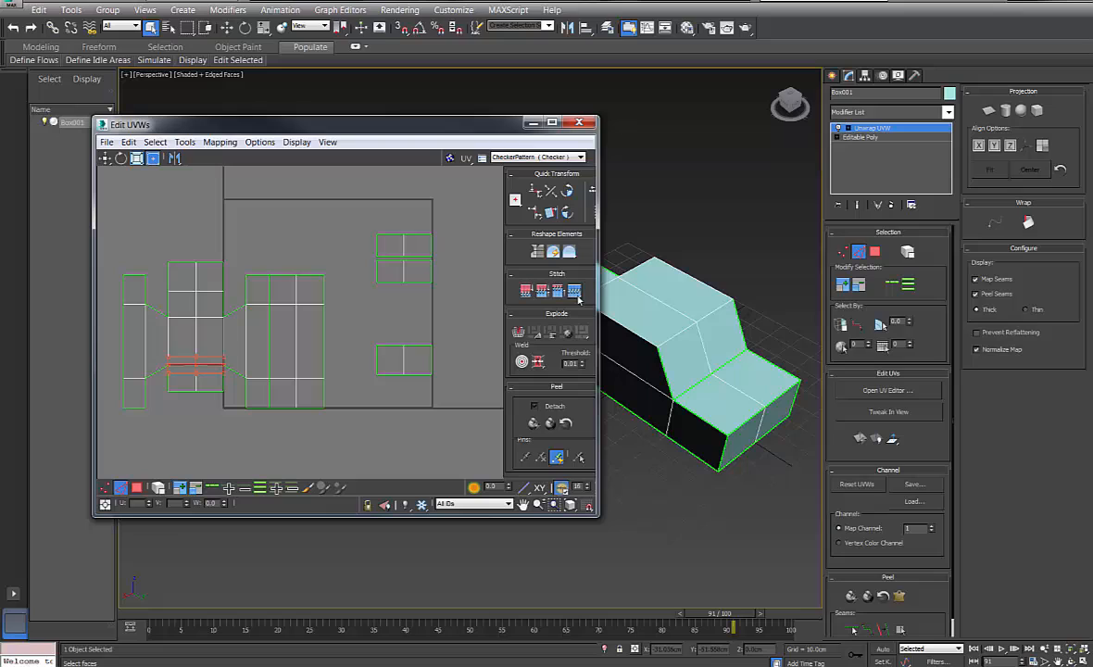
left_click(199, 392)
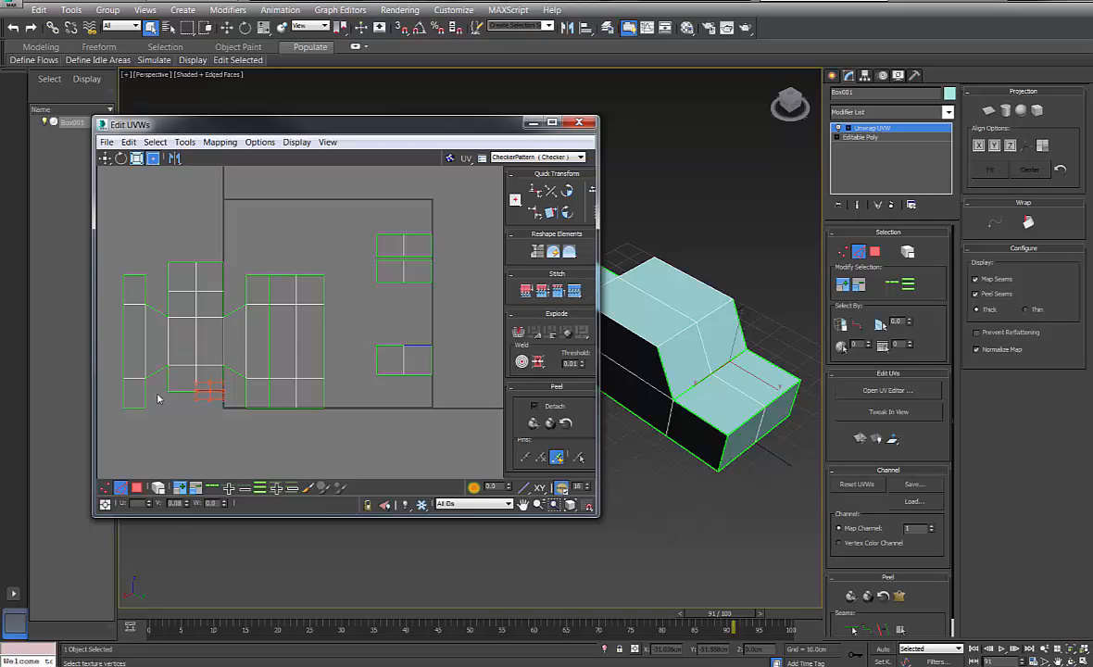
left_click(575, 292)
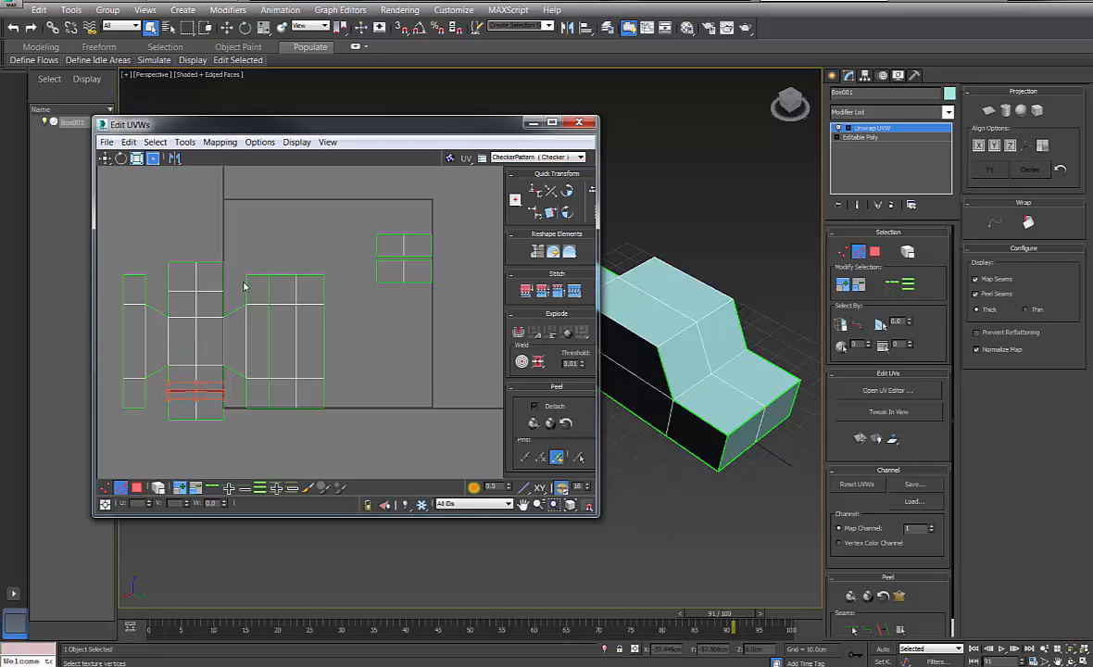
Clear the edges and select the small separate piece's faces at the layout's bottom
left_click(397, 263)
left_click(394, 260)
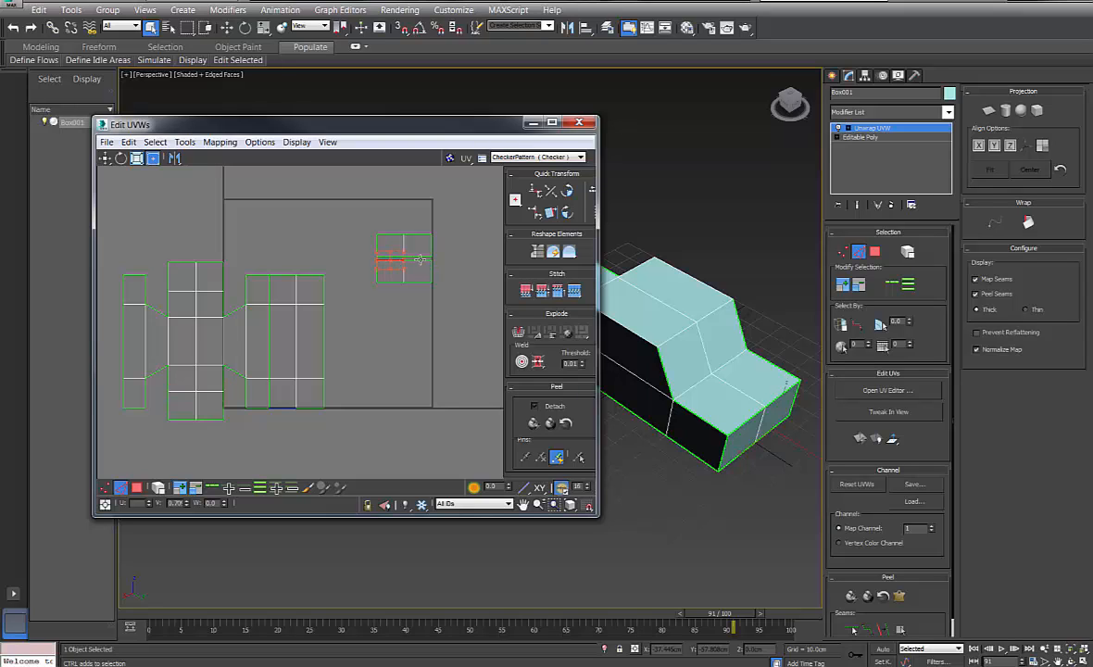
left_click(742, 444)
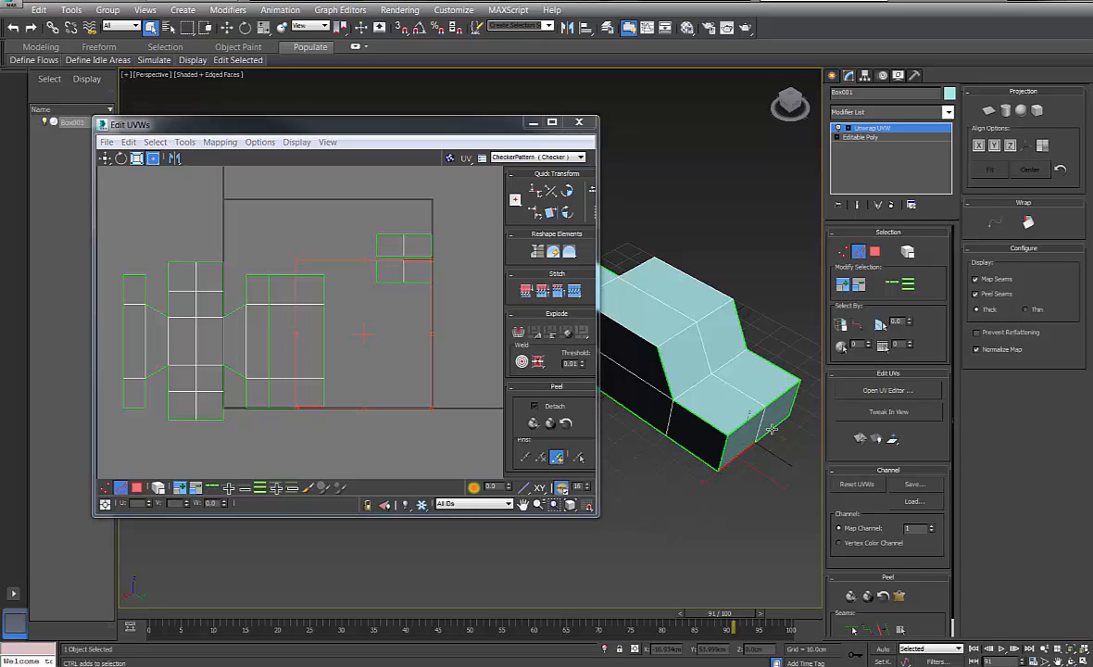
left_click(772, 429)
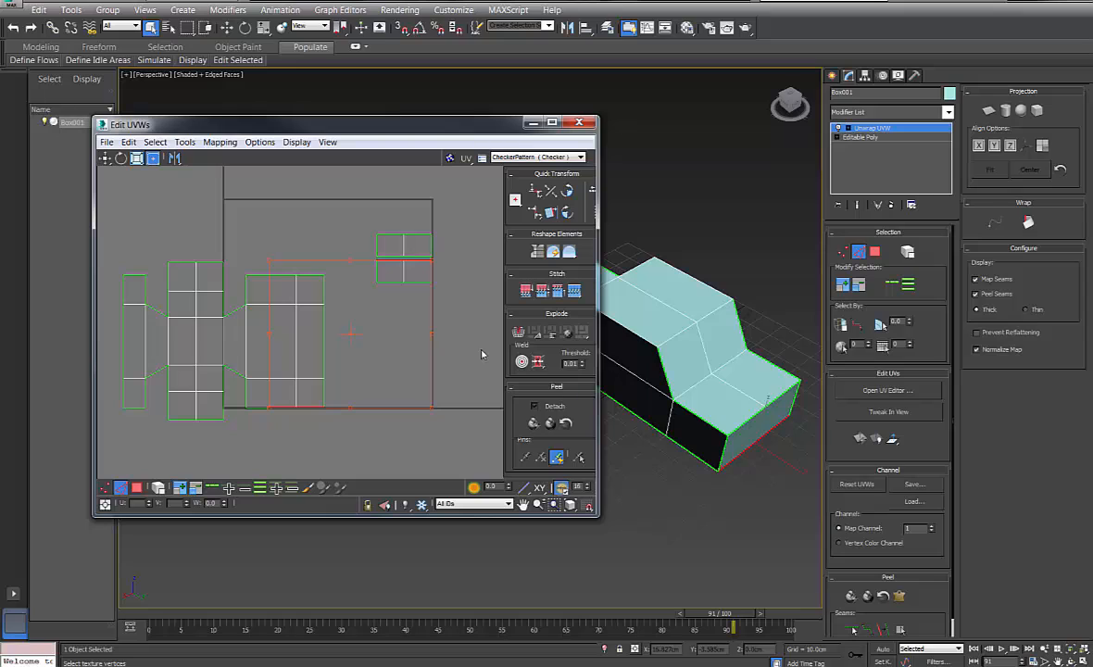
left_click(309, 449)
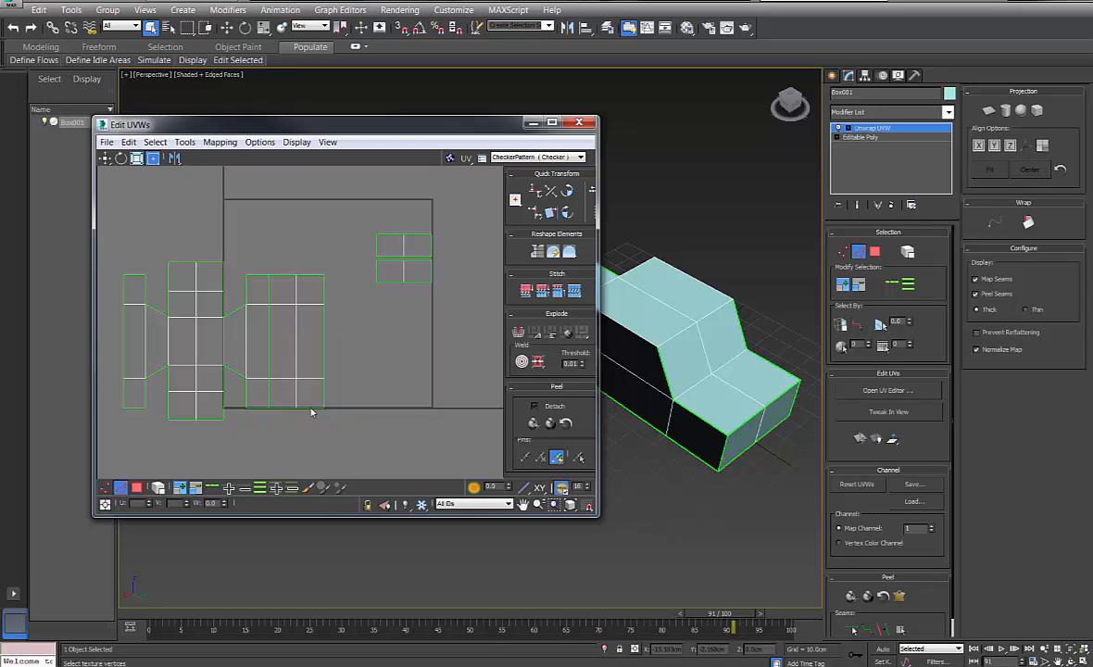
left_click(312, 412)
Try stitching the top-right piece onto the selected faces, then undo and clear
left_click(283, 409, "ctrl")
left_click(576, 291)
key("ctrl+z")
left_click(397, 342)
Select the box's faces and trial-move their UV shell, undoing each move
middle_click_drag(783, 329, 789, 293, "alt")
left_click(876, 252)
left_click(790, 293)
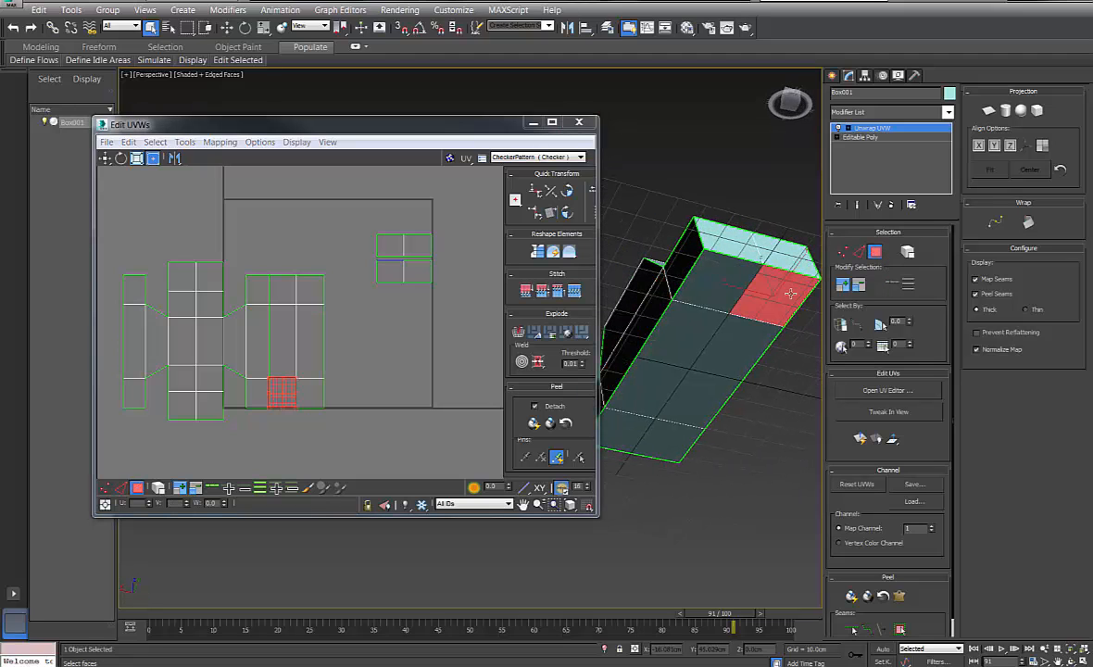
left_click(707, 300, "ctrl")
left_click(694, 336, "ctrl")
left_click(731, 376, "ctrl")
left_click(667, 450, "ctrl")
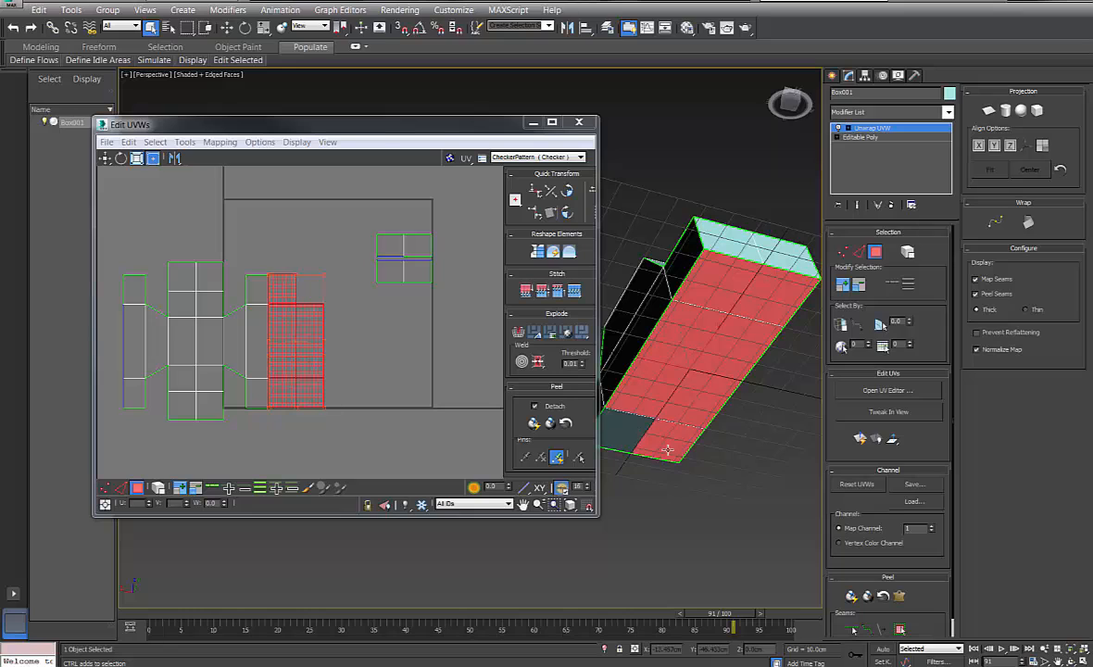
left_click(615, 416, "ctrl")
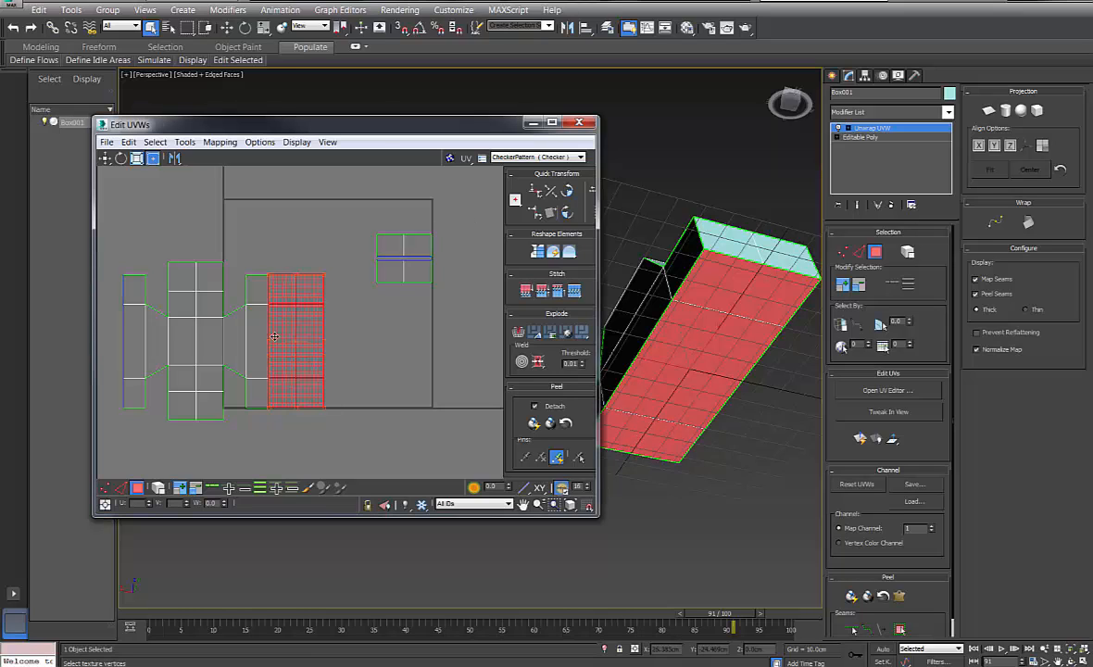
left_click_drag(299, 341, 388, 309)
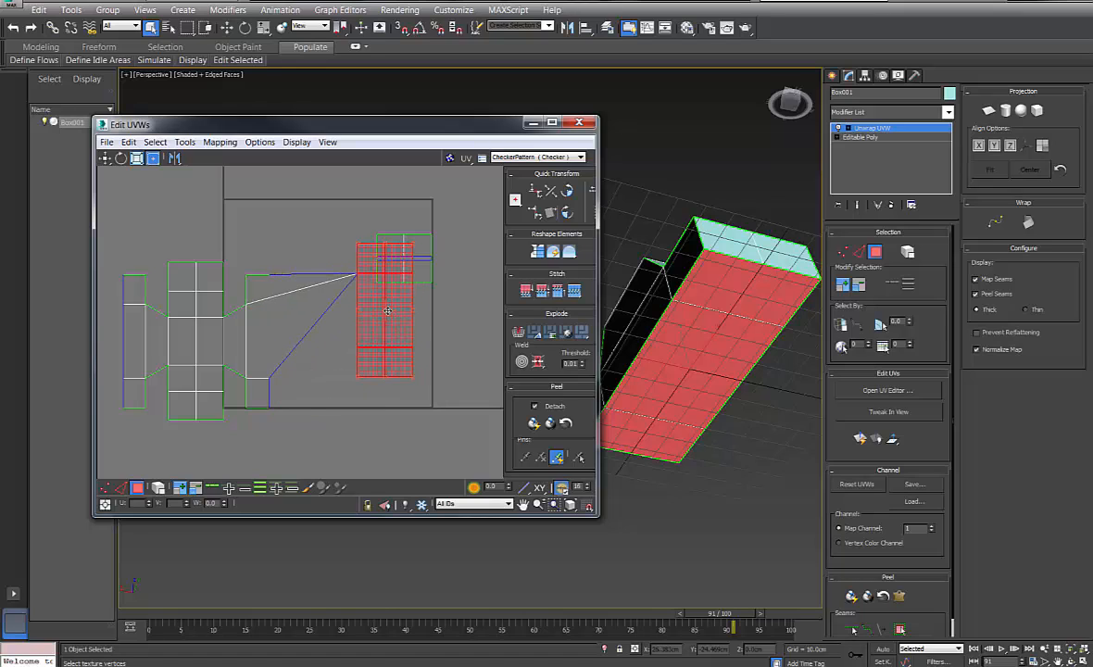
key("ctrl+z")
mouse_move(315, 341)
left_mouse_down()
mouse_move(357, 338)
mouse_move(334, 341)
left_mouse_up()
key("ctrl+z")
left_click(345, 344)
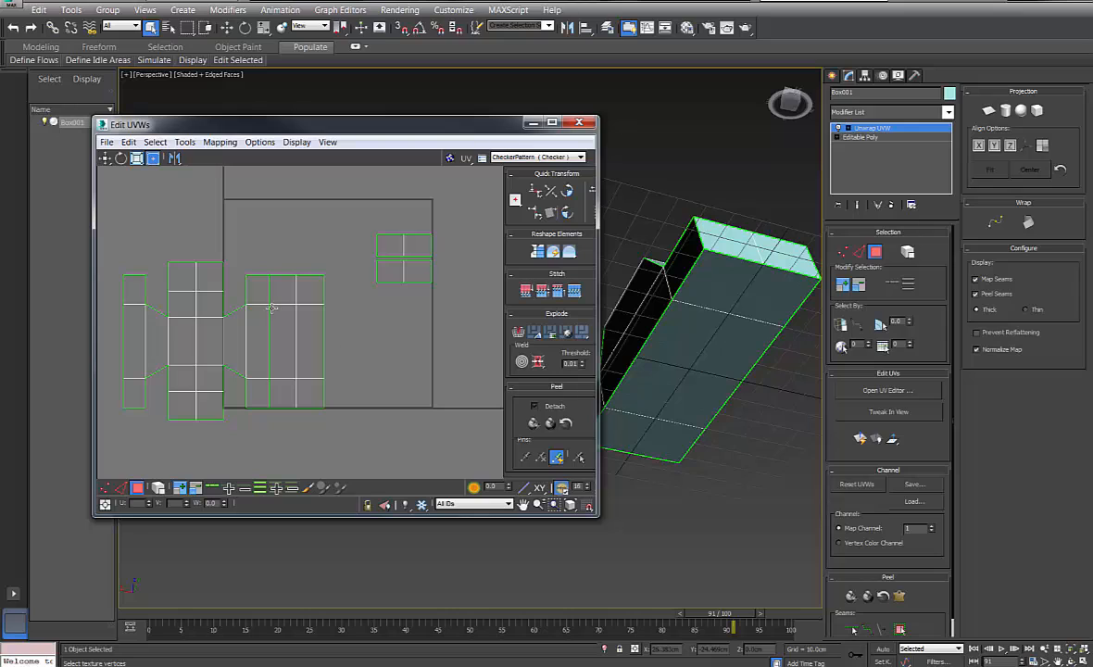
Test selections of the shell's top, bottom, left and tall right faces
left_click(277, 298)
left_click(304, 322)
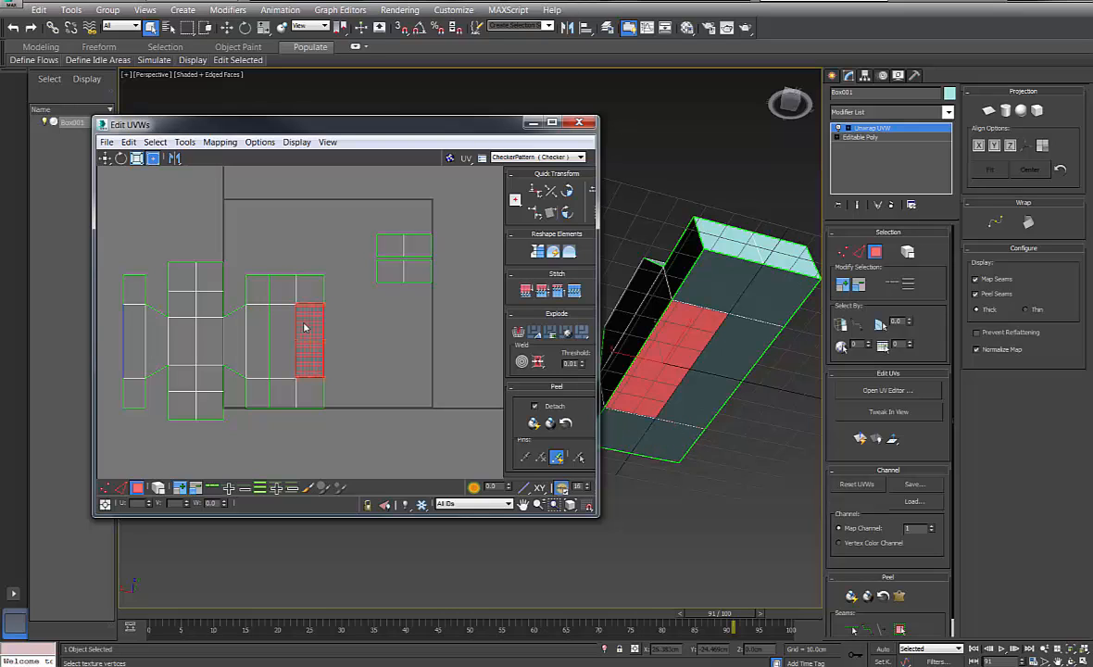
left_click(257, 320, "ctrl")
left_click(280, 286)
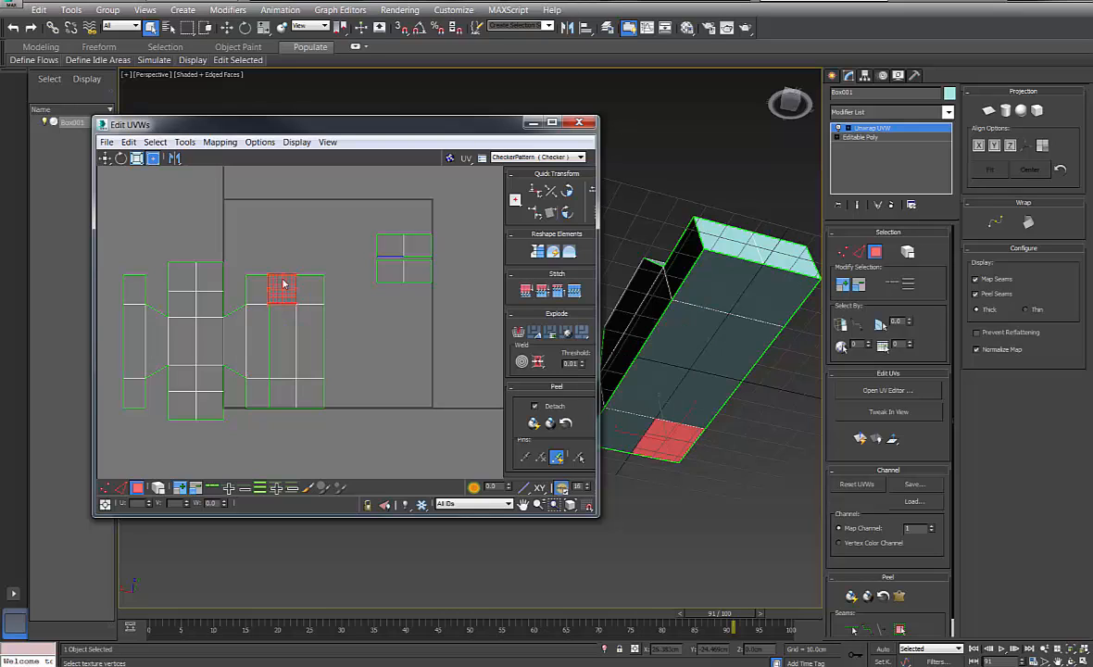
left_click(303, 331, "ctrl")
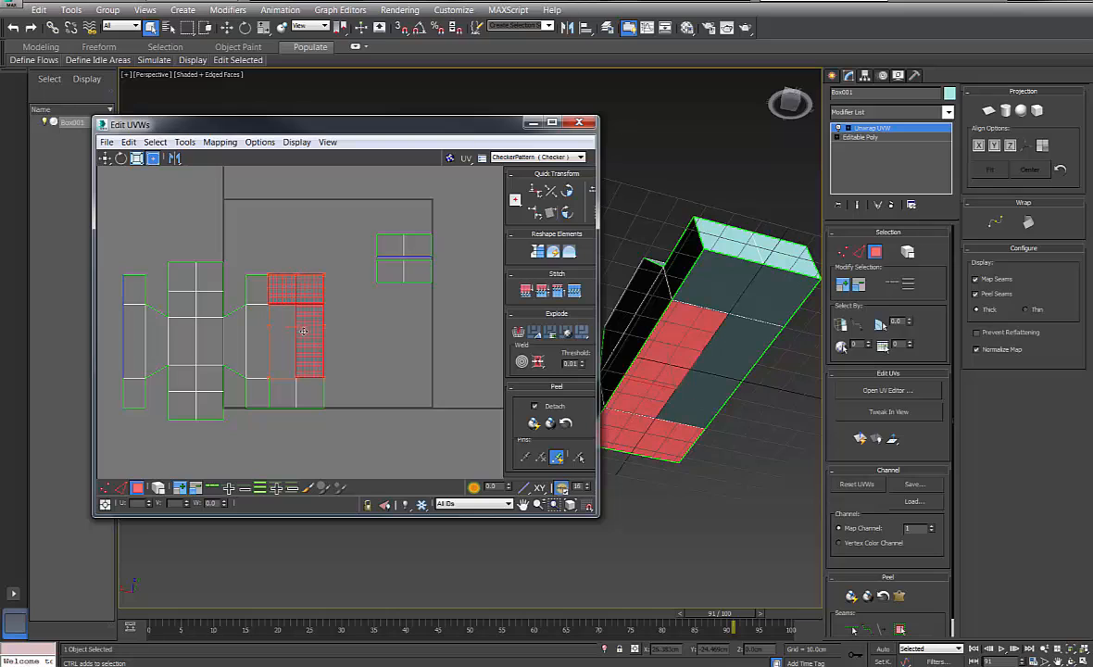
left_click(284, 389)
left_click(300, 356, "ctrl")
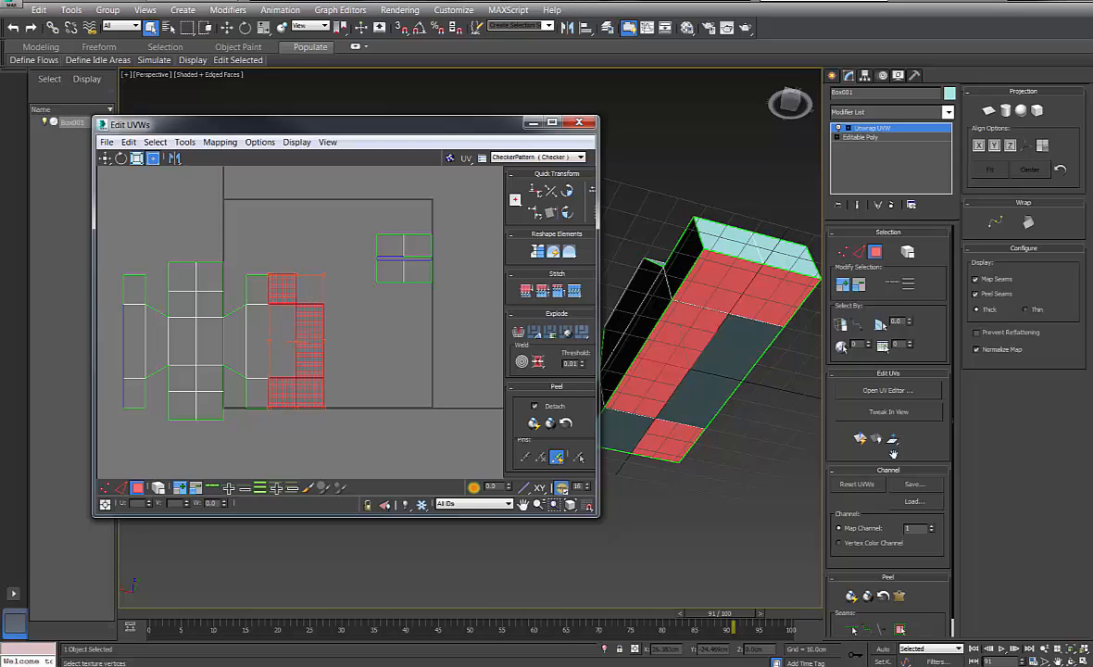
Select the box's middle strip of faces and trial-move that UV element, undoing it
left_click(689, 367)
left_click(689, 368, "ctrl")
left_click(656, 430, "ctrl")
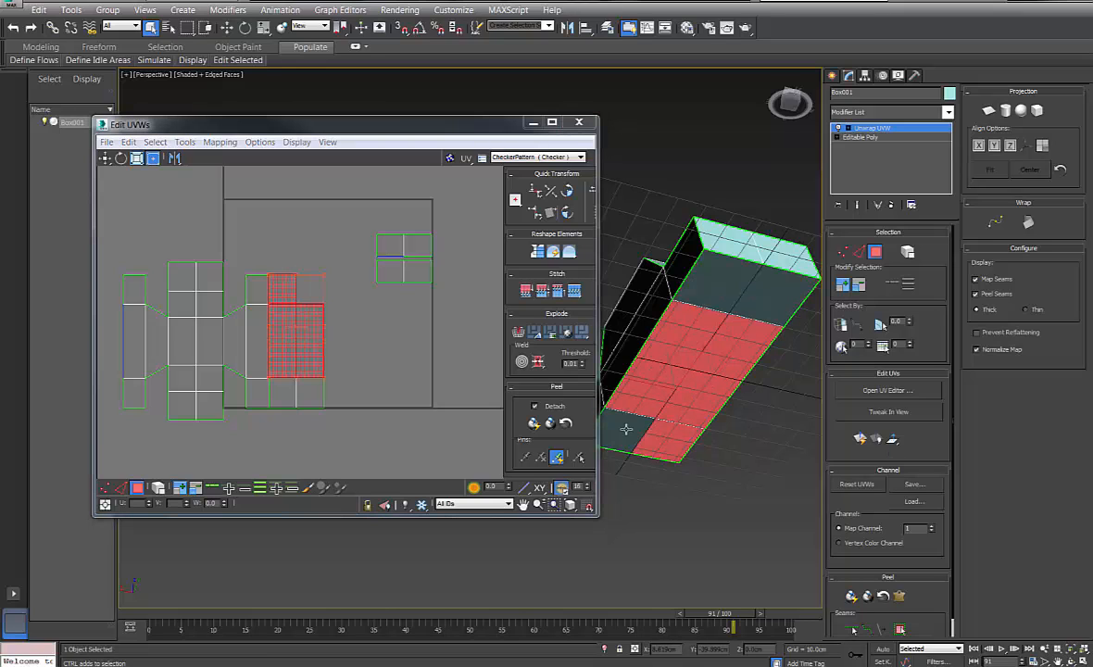
left_click(627, 429, "ctrl")
left_click(707, 289, "ctrl")
left_click(762, 307, "ctrl")
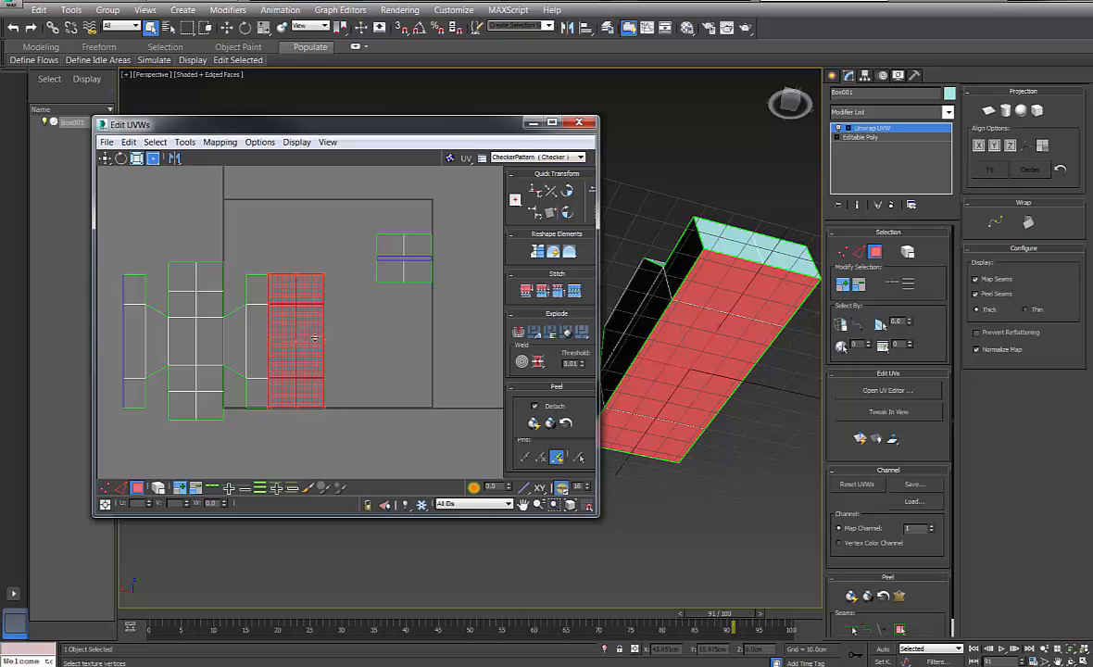
left_click_drag(315, 339, 376, 349)
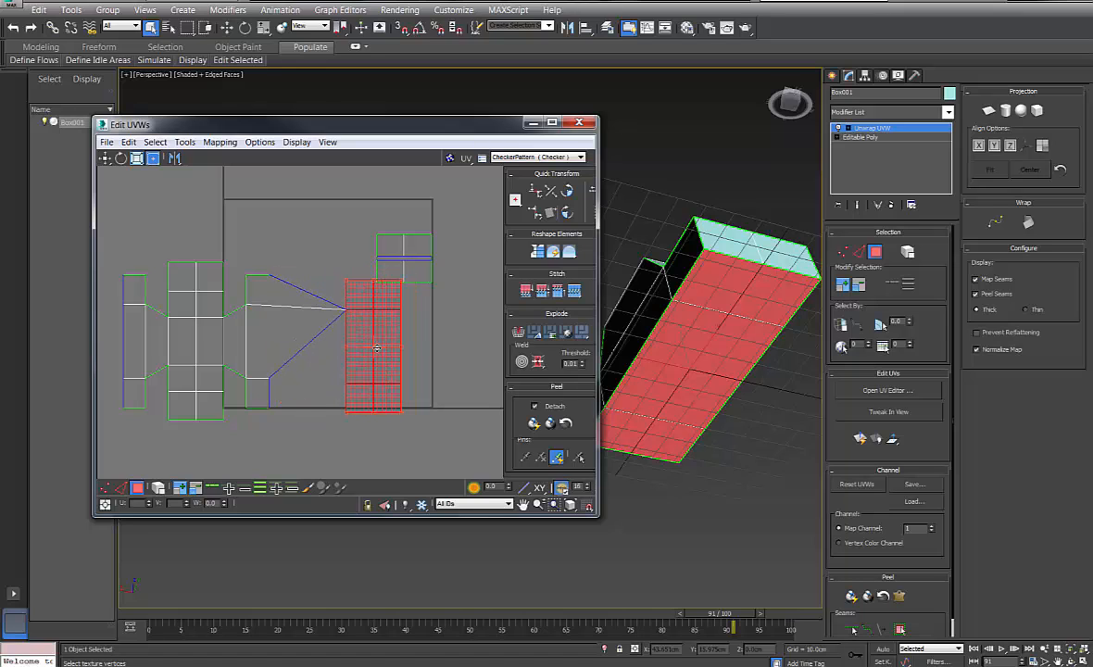
key("ctrl+z")
left_click(376, 349)
left_click(285, 331)
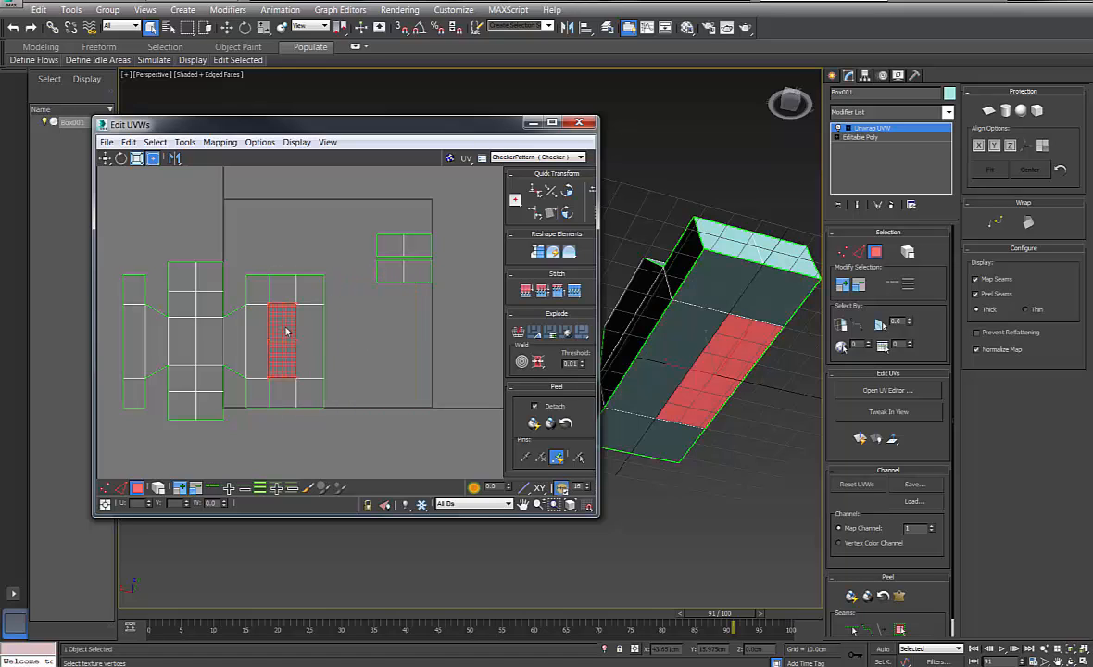
Break the UVs along the box's long top-front edge
middle_click_drag(649, 366, 636, 344, "alt")
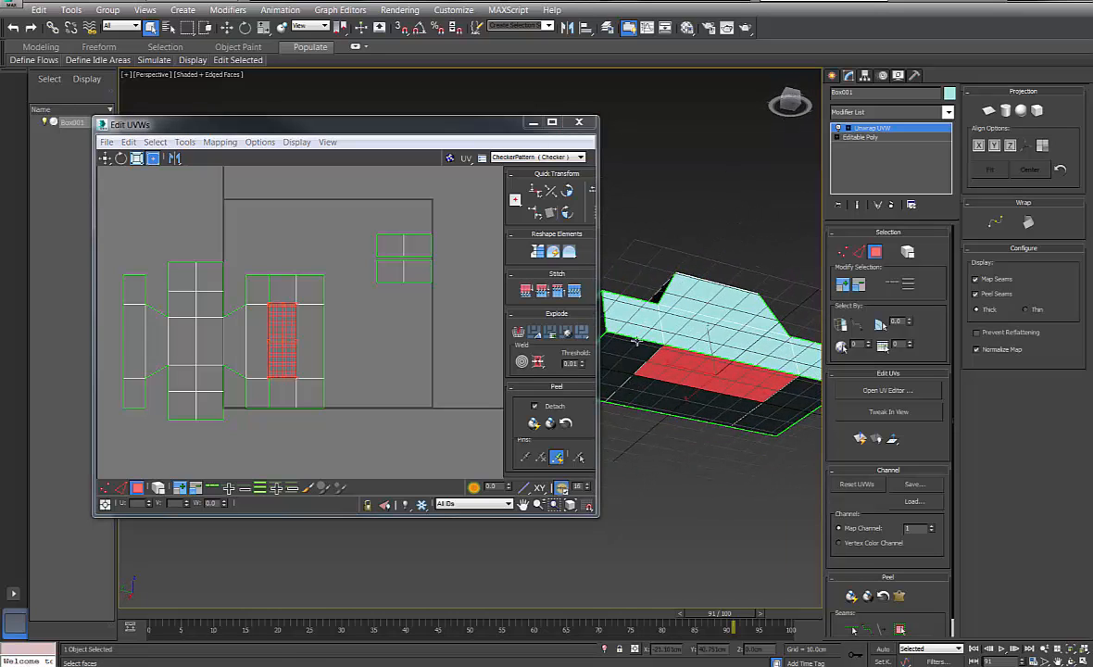
left_click(635, 345)
left_click(859, 251)
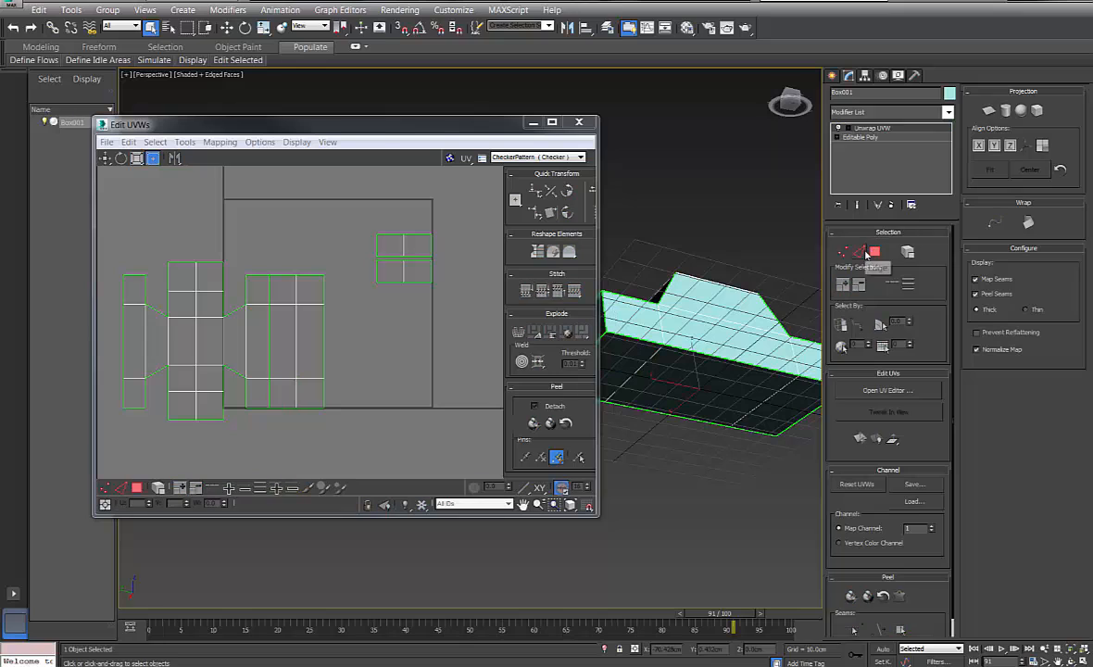
left_click(619, 335)
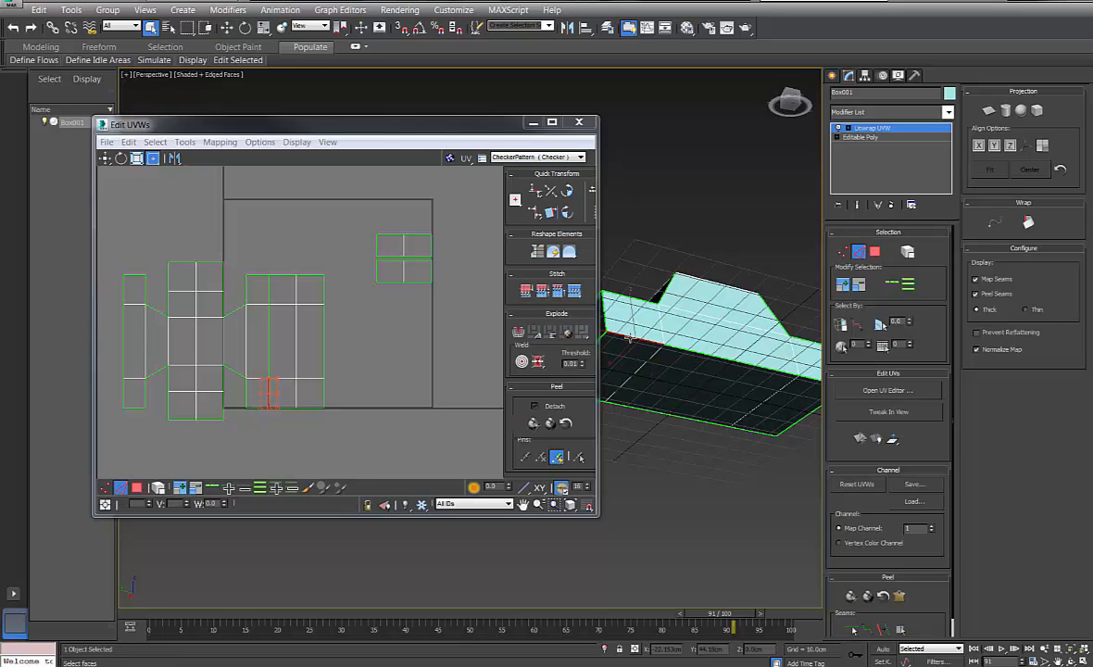
left_click(718, 355)
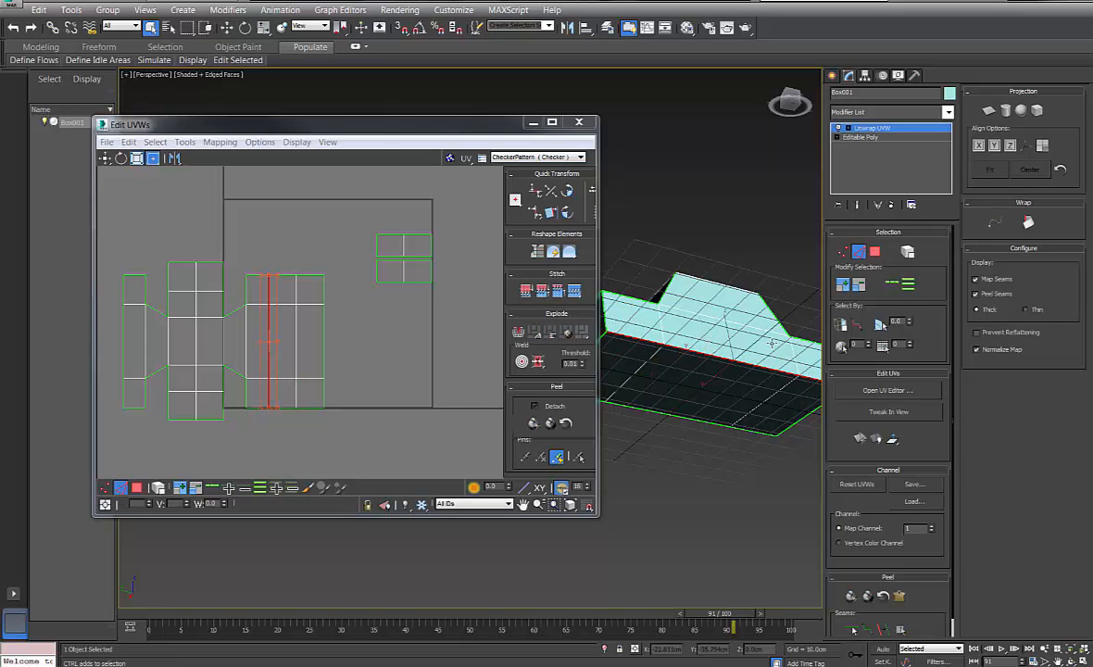
left_click(524, 334)
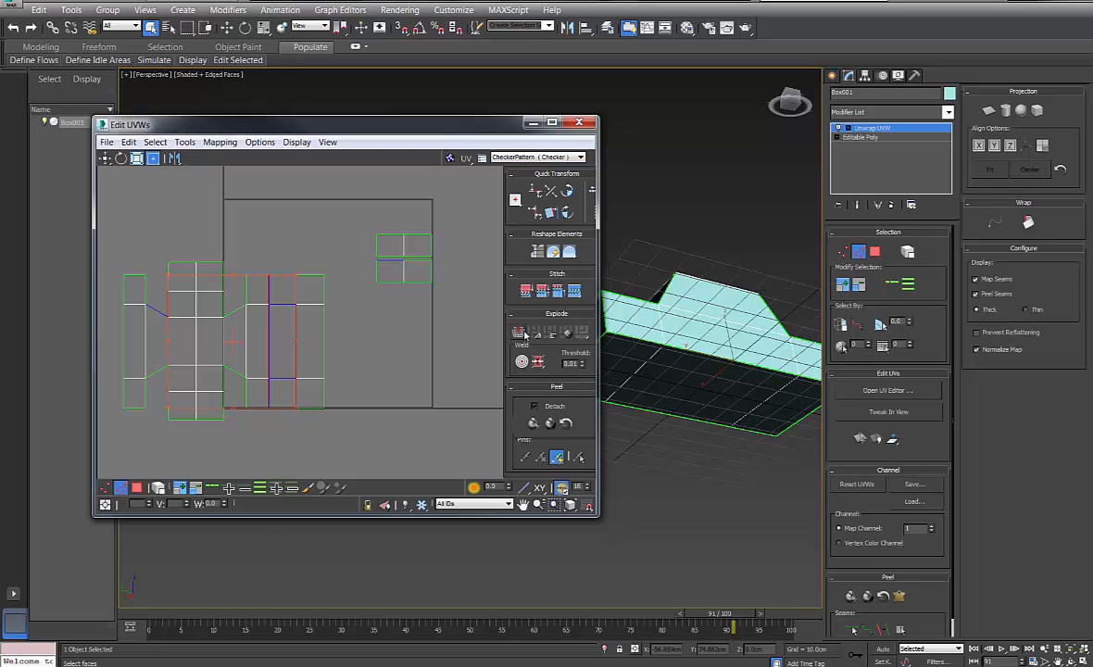
Select the right column's bottom, middle and top faces plus the neighbouring top face
left_click(354, 338)
left_click(310, 377)
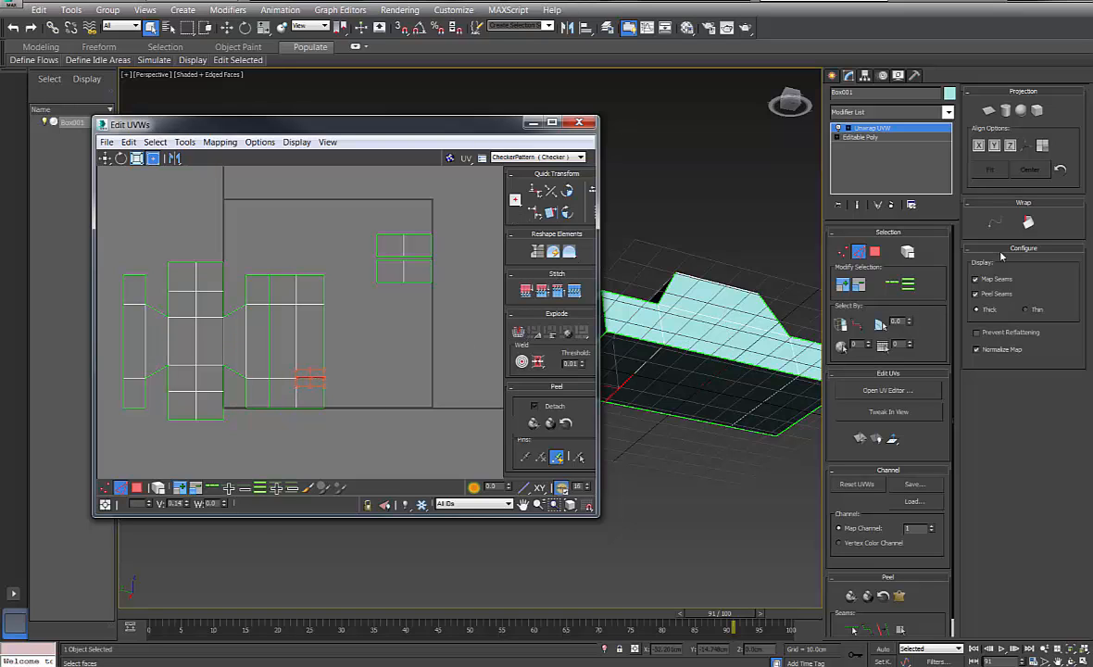
left_click(878, 253)
left_click(309, 386)
left_click(312, 324, "ctrl")
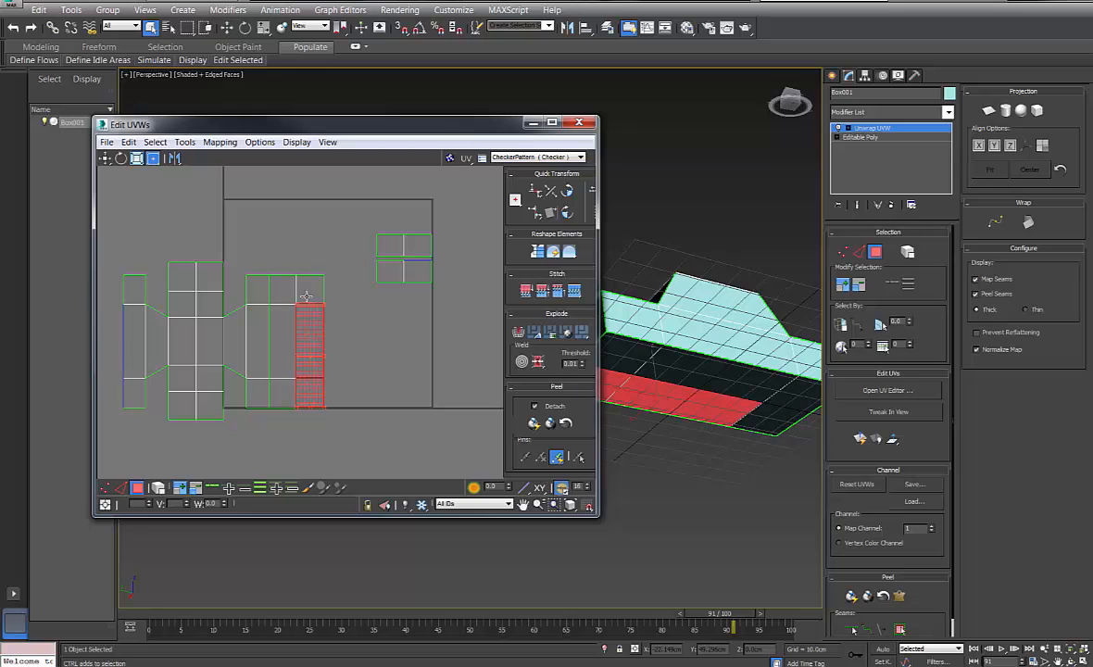
left_click(305, 290, "ctrl")
left_click(289, 293, "ctrl")
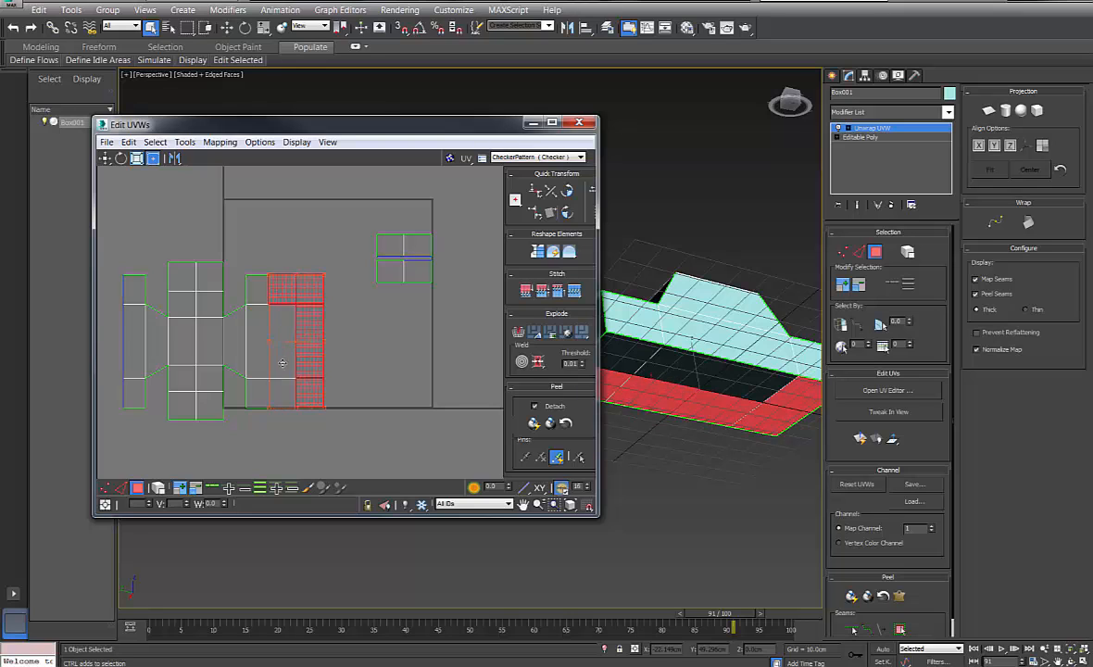
Select the four underside faces of the box
left_click(744, 443)
left_click(724, 374)
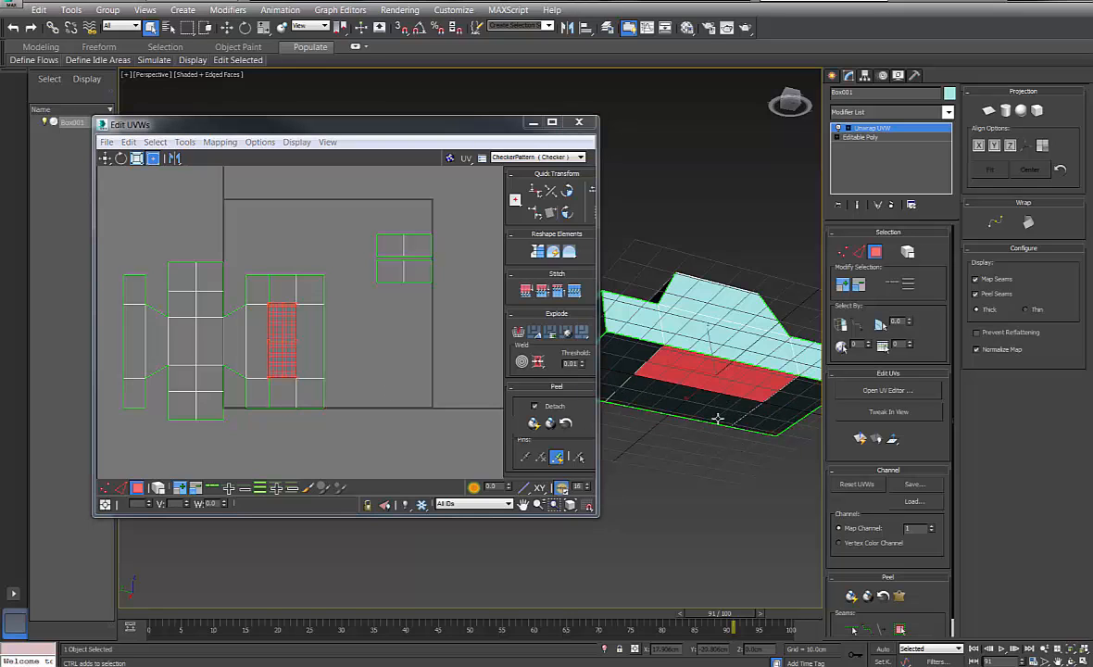
left_click(718, 419, "ctrl")
left_click(775, 420, "ctrl")
left_click(789, 399, "ctrl")
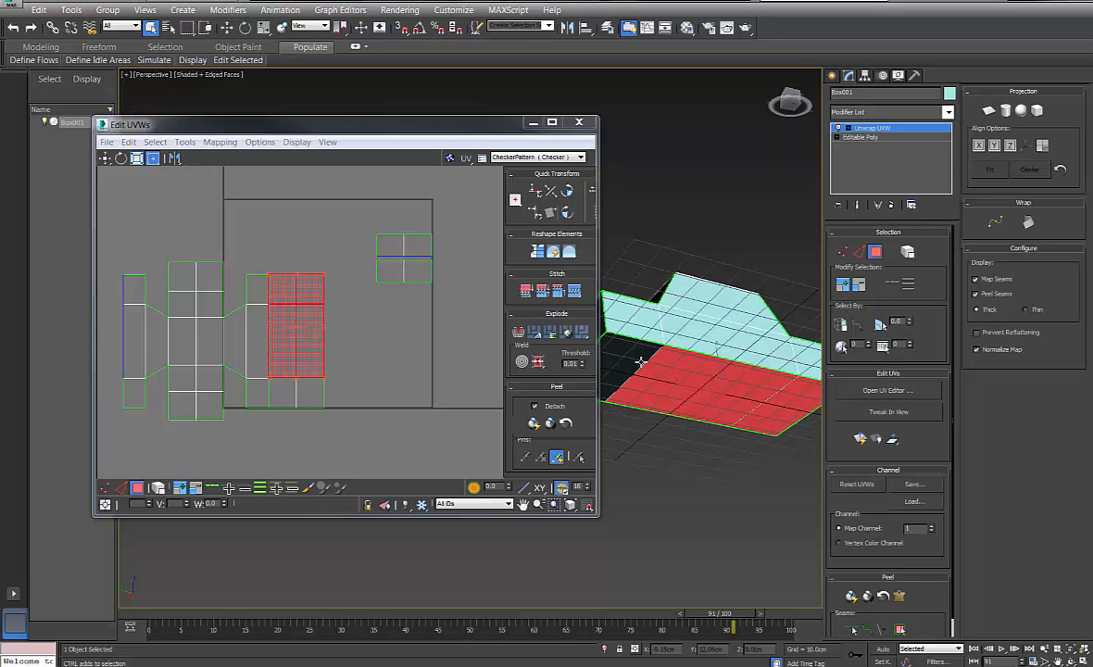
Move the underside column beside the top-right piece and marquee-select the tall middle shell's vertices
left_click_drag(302, 339, 334, 287)
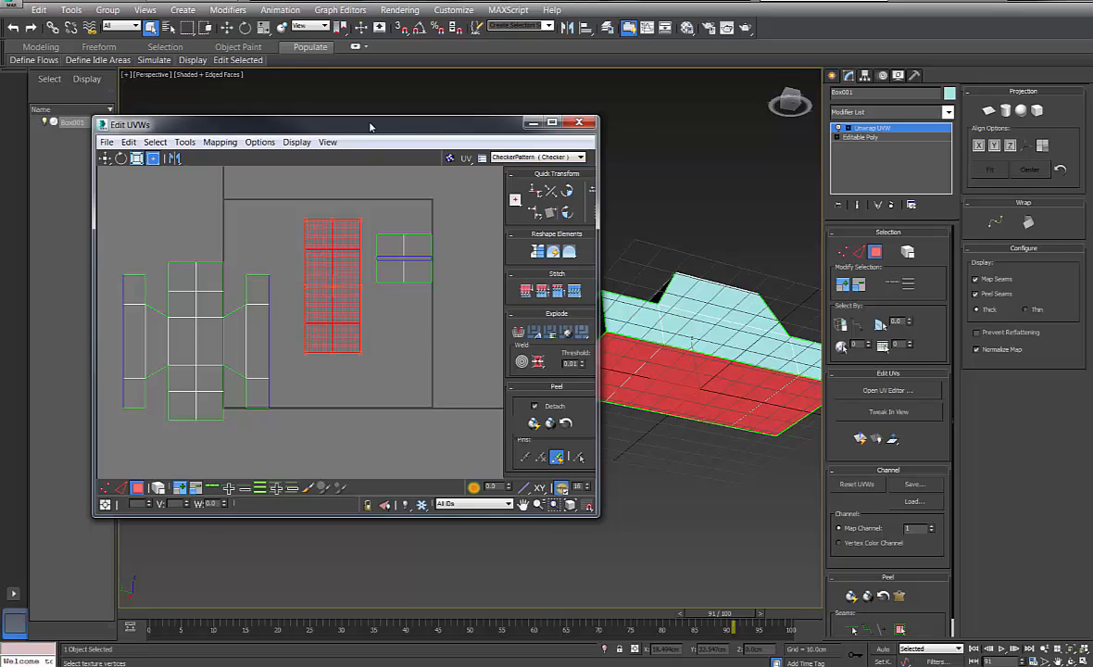
left_click_drag(370, 126, 340, 126)
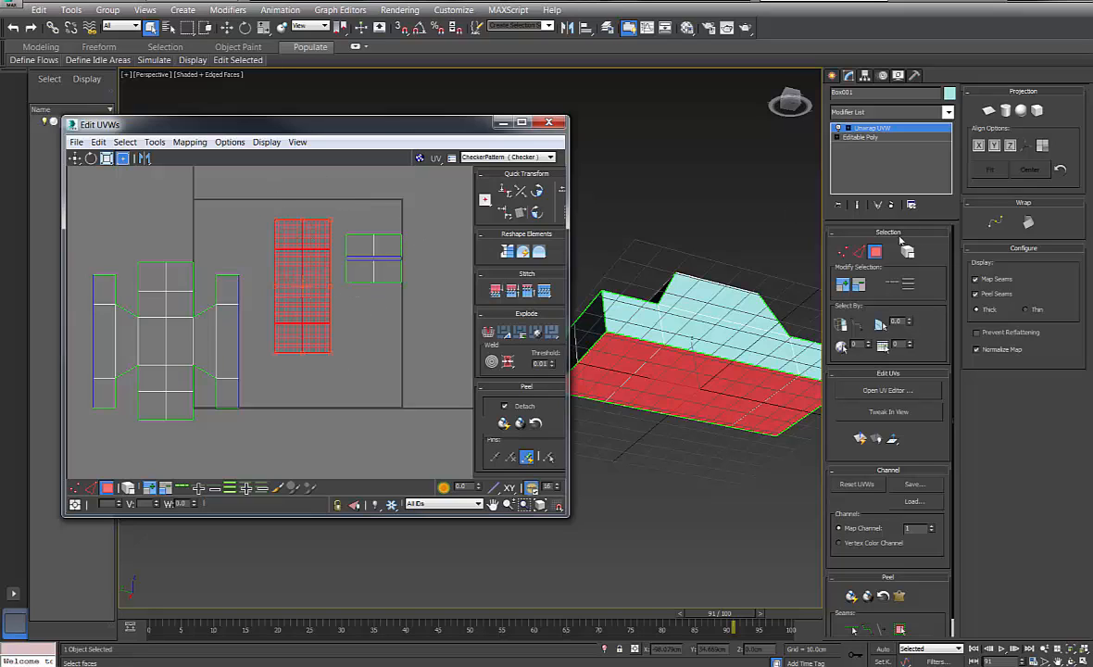
key("1")
left_click_drag(258, 214, 339, 381)
Scale the middle shell down to a tiny cluster and move it into the lower-right corner
left_click(106, 157)
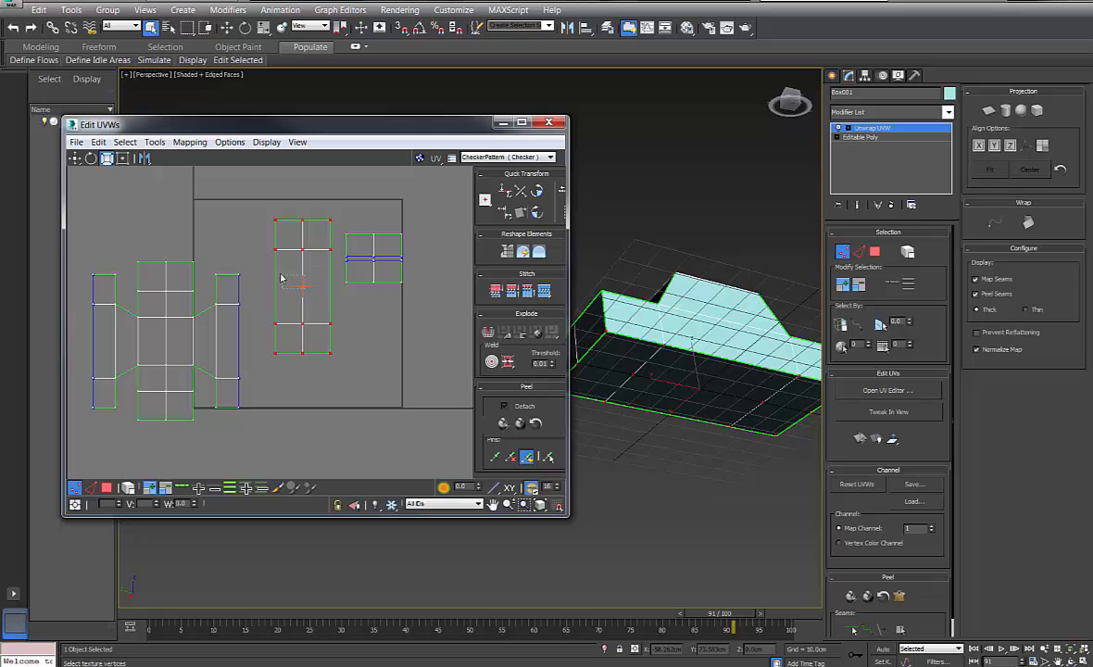
left_click(274, 180)
left_click_drag(339, 353, 339, 380)
left_click_drag(259, 133, 358, 156)
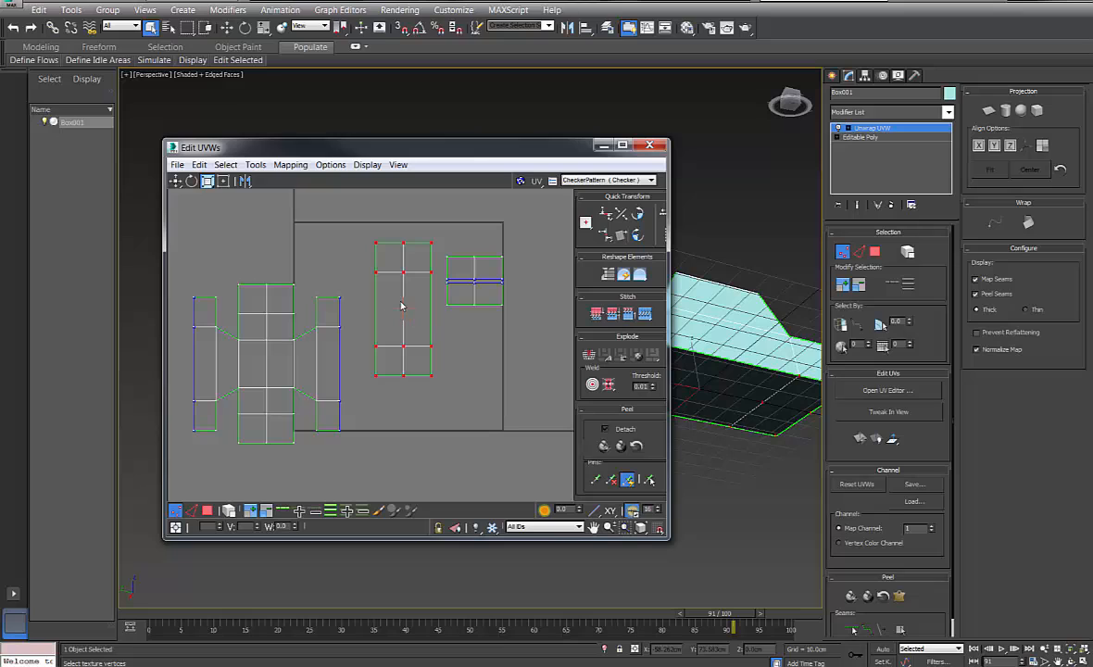
left_click_drag(401, 269, 461, 405)
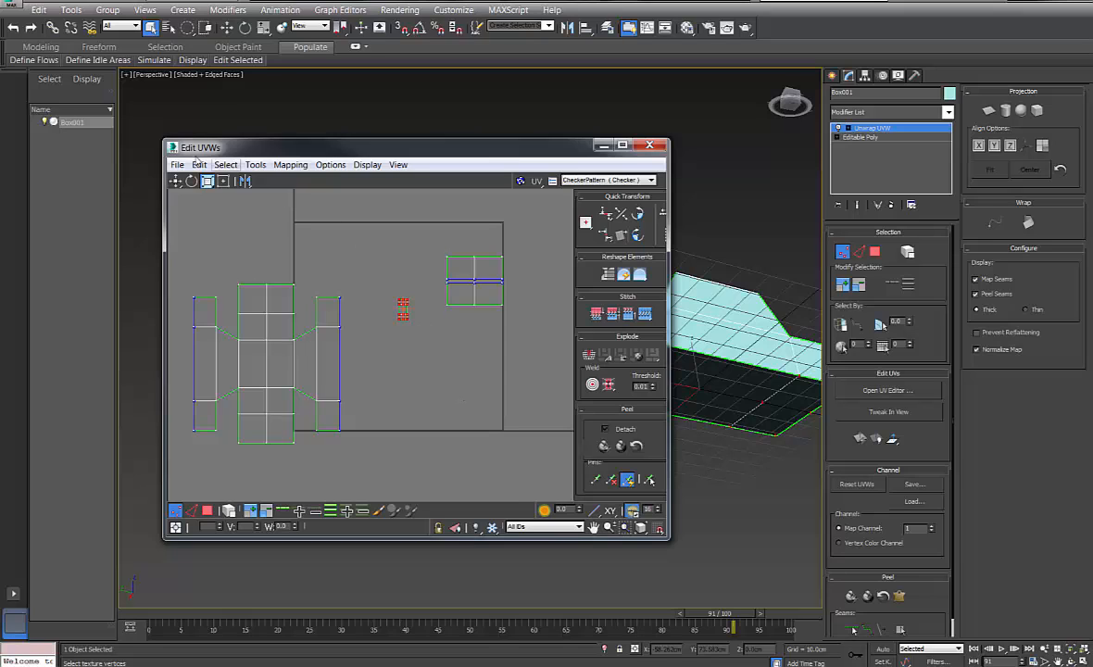
left_click(175, 181)
left_click_drag(404, 315, 498, 419)
left_click(370, 316)
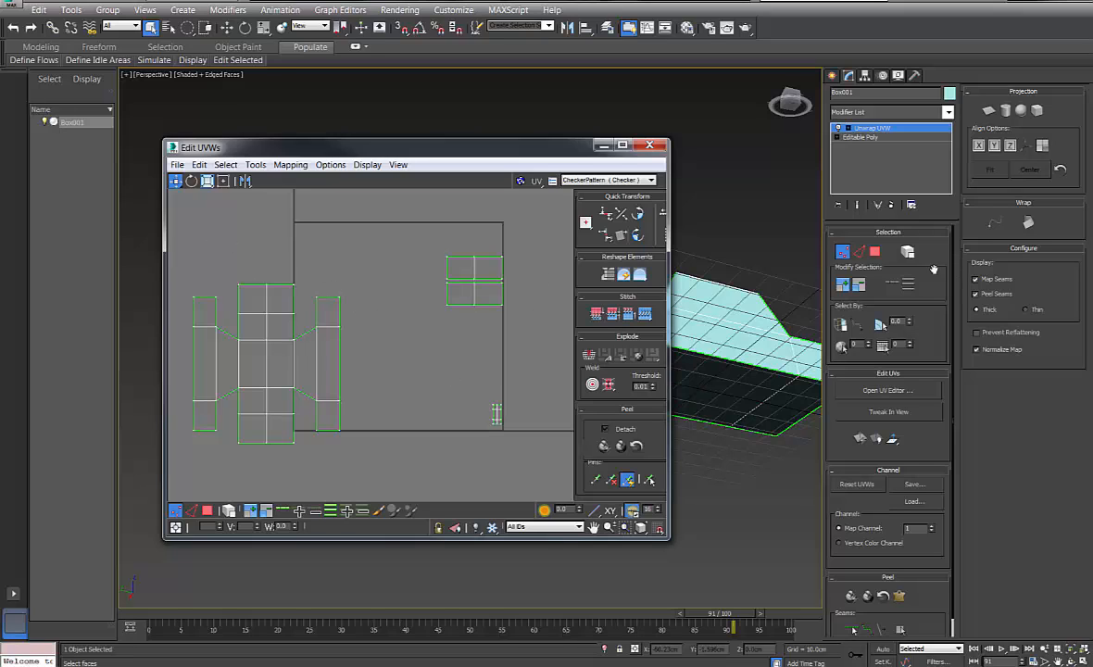
Stitch the loose pieces onto the central strip's top and bottom edges
key("2")
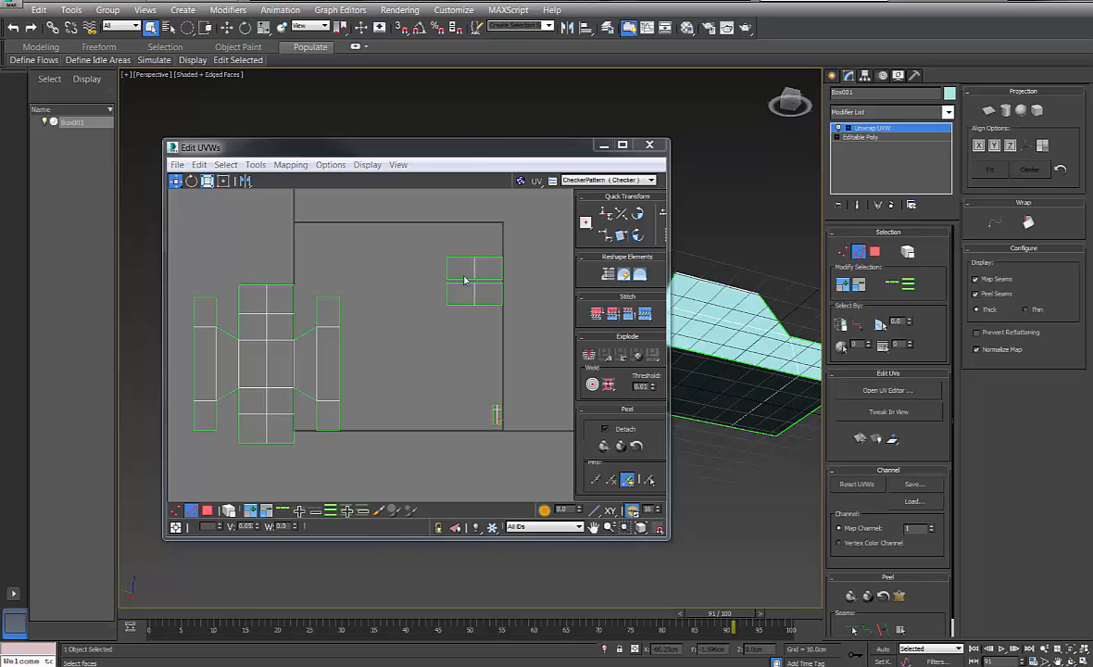
left_click(282, 284)
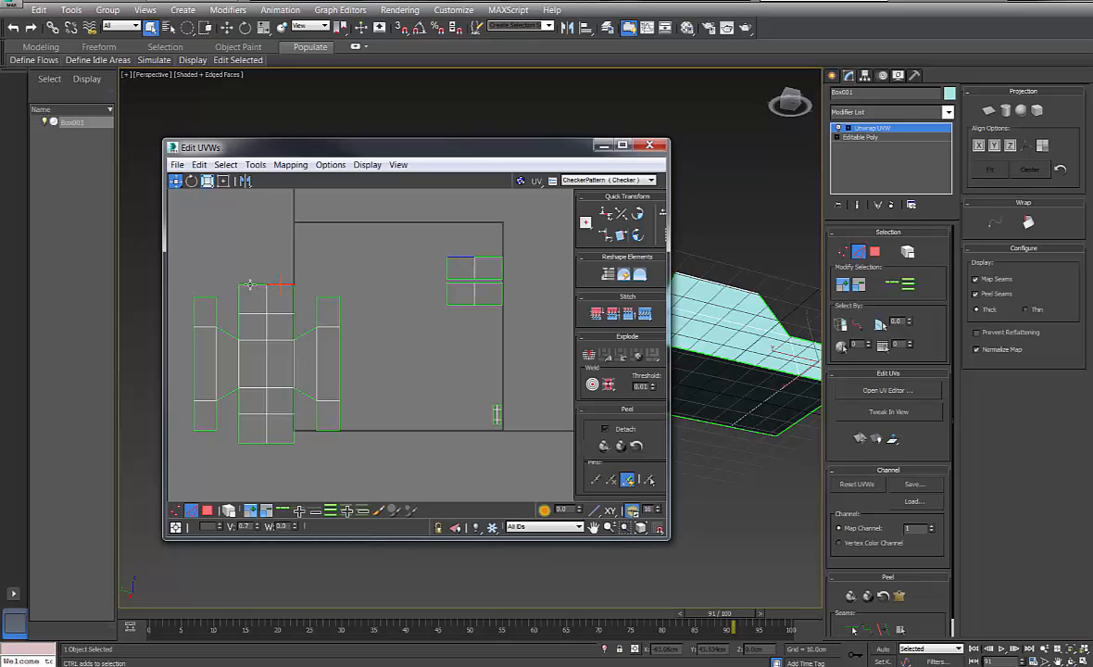
left_click(249, 284, "ctrl")
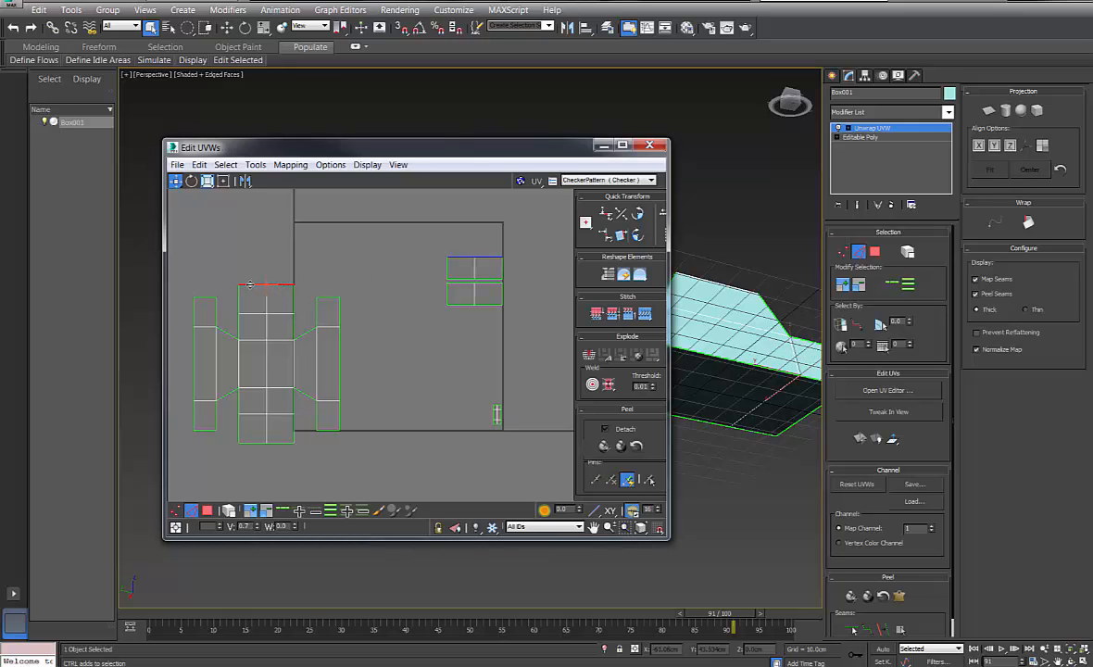
left_click(644, 315)
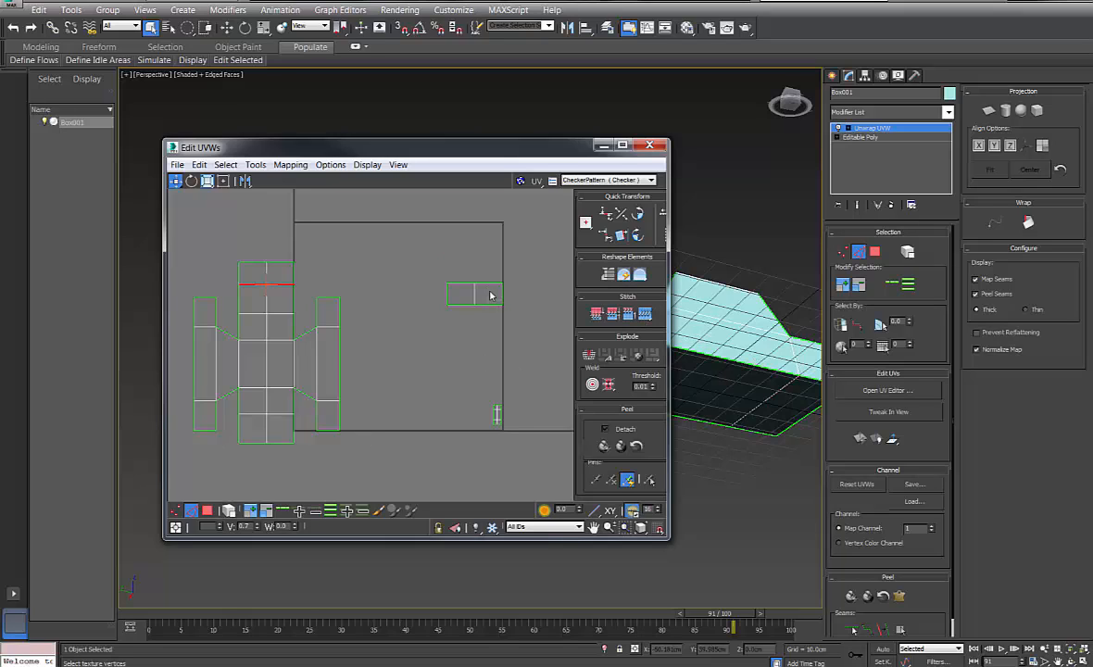
left_click(273, 442)
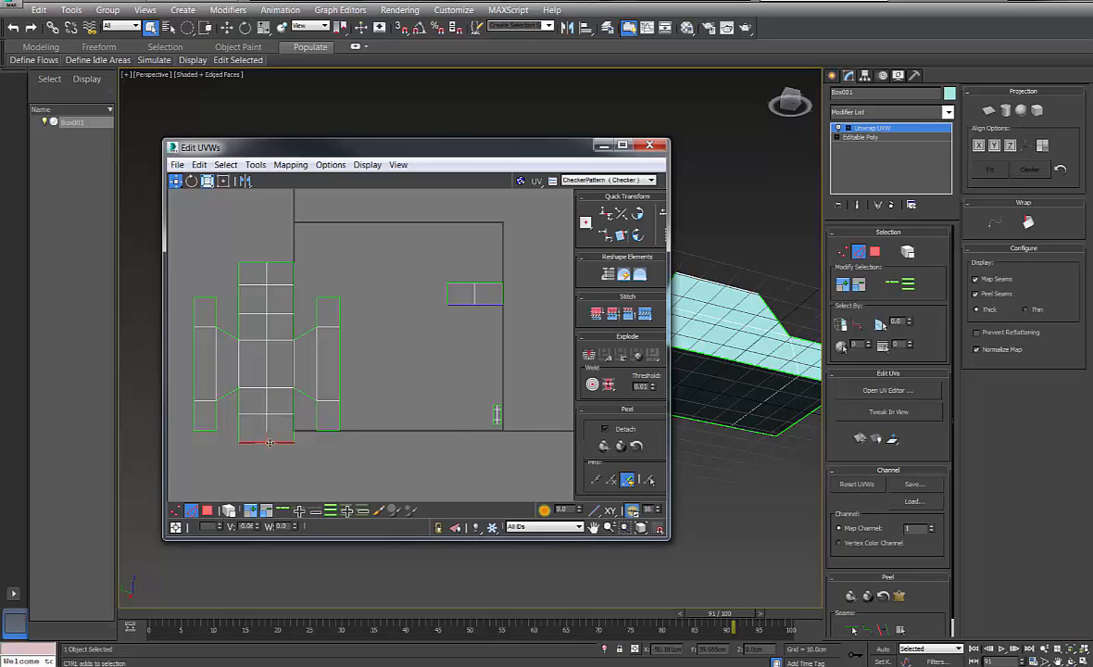
left_click(645, 314)
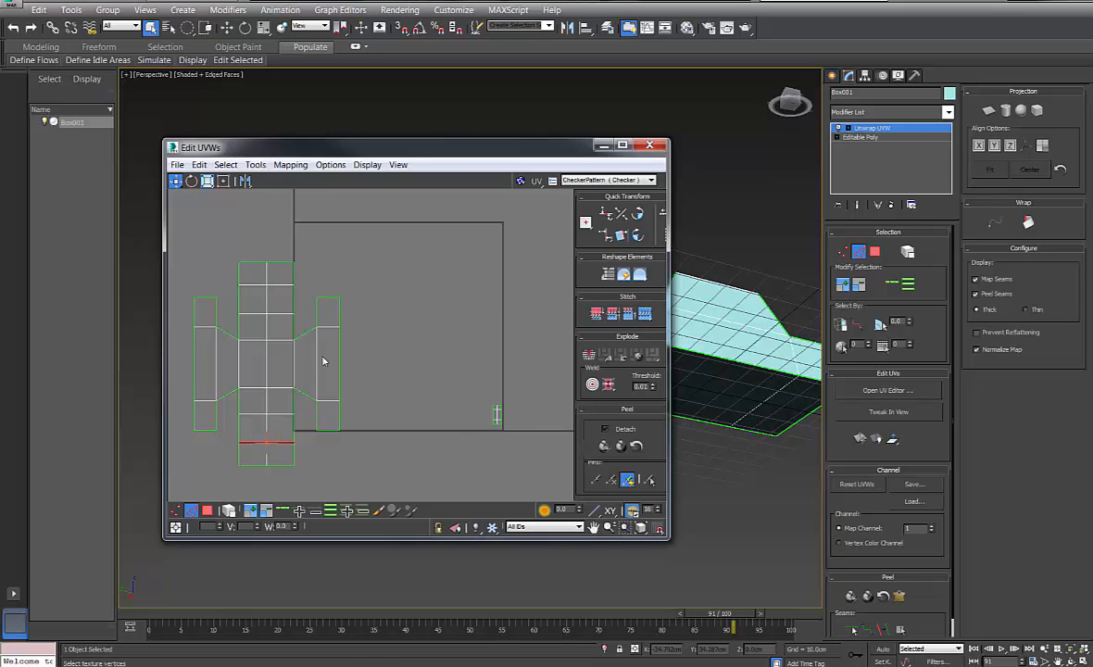
left_click(191, 249)
Select the layout's edges, view the model from above, and pick a top edge
left_click_drag(345, 507, 343, 504)
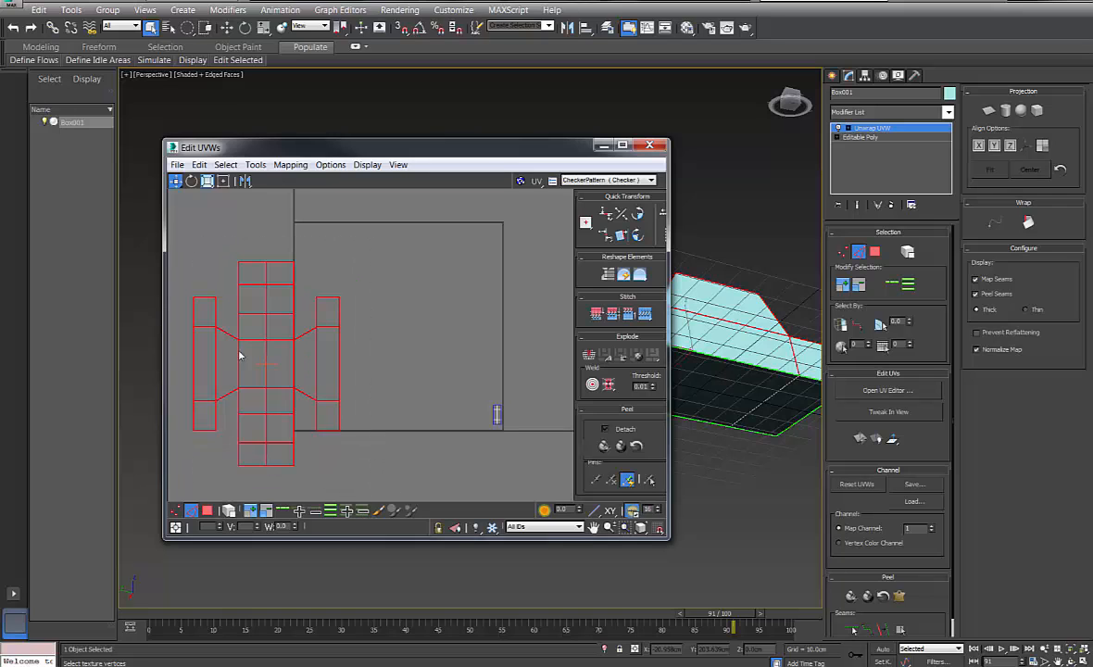
middle_click_drag(788, 254, 709, 348, "alt")
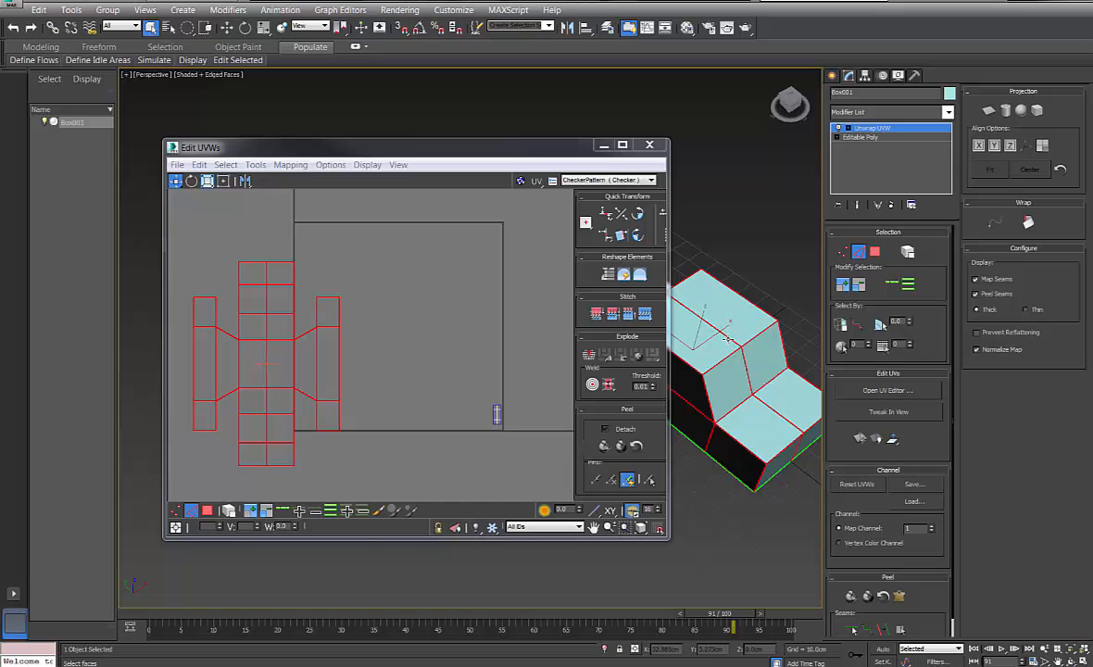
left_click(860, 252)
left_click(862, 253)
left_click(726, 336)
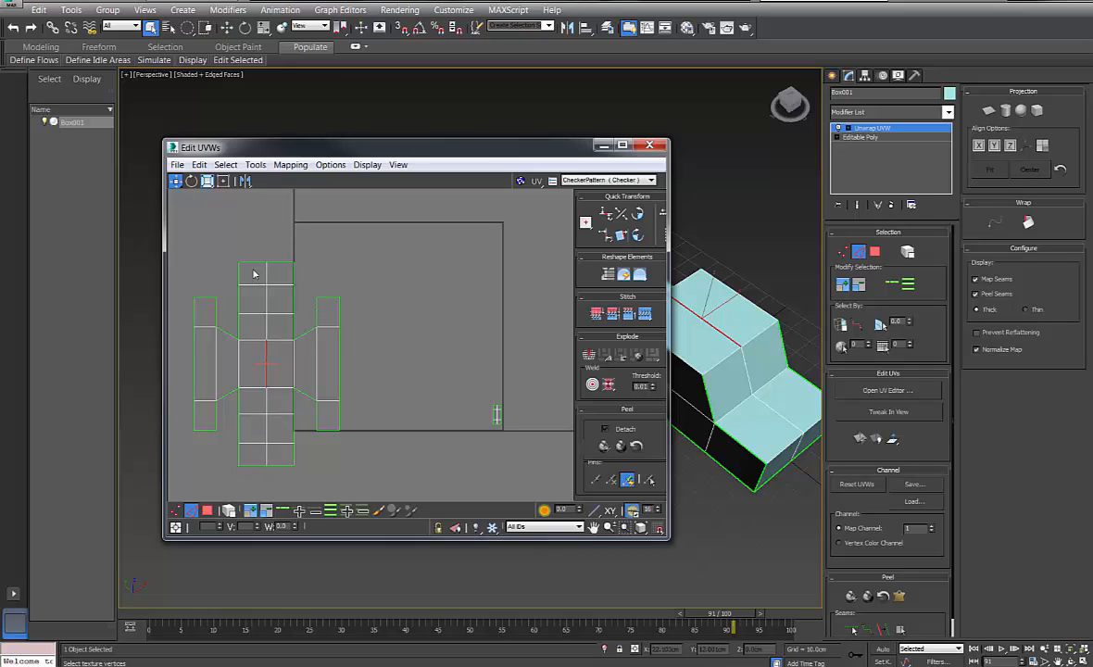
Move the stitched layout's vertices into the 0–1 UV square
key("1")
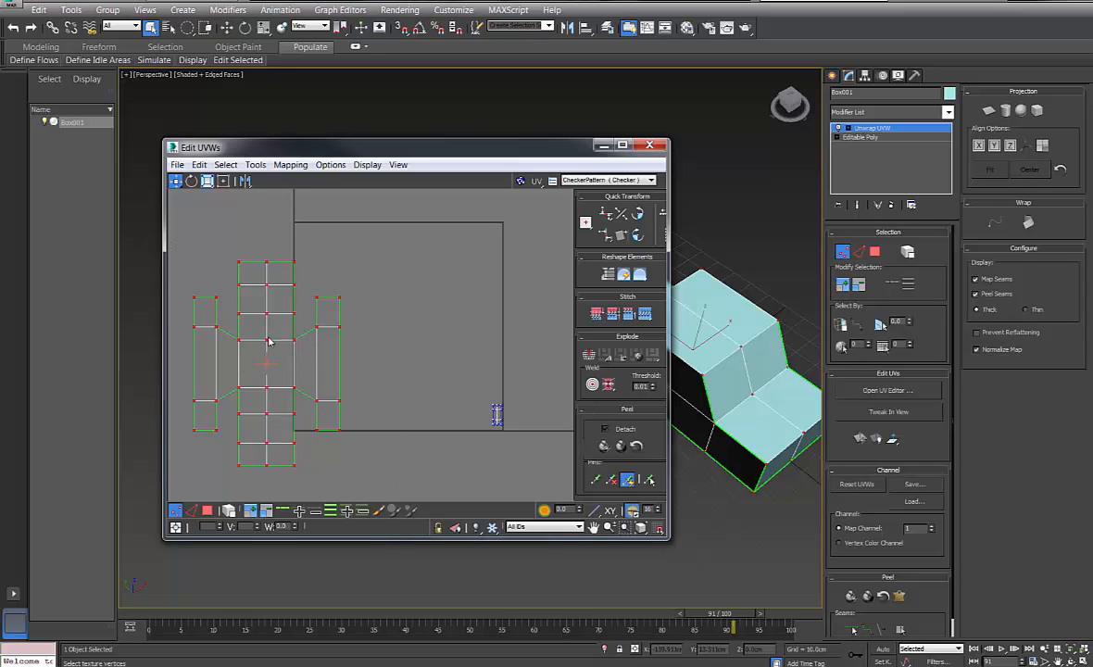
left_click_drag(267, 340, 402, 300)
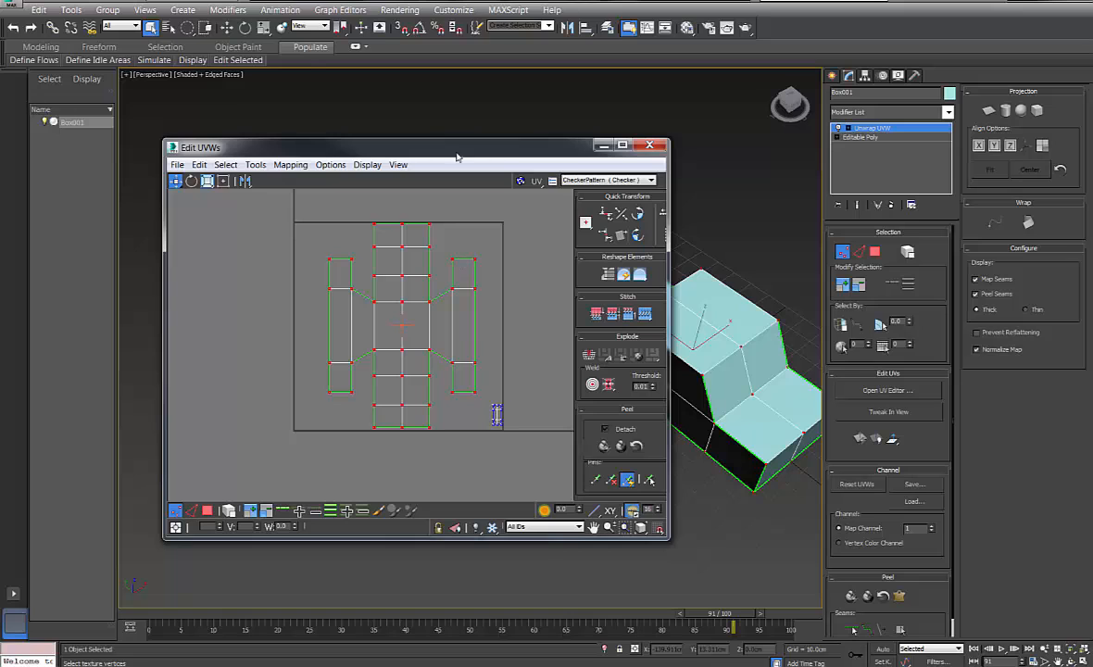
left_click_drag(421, 148, 453, 147)
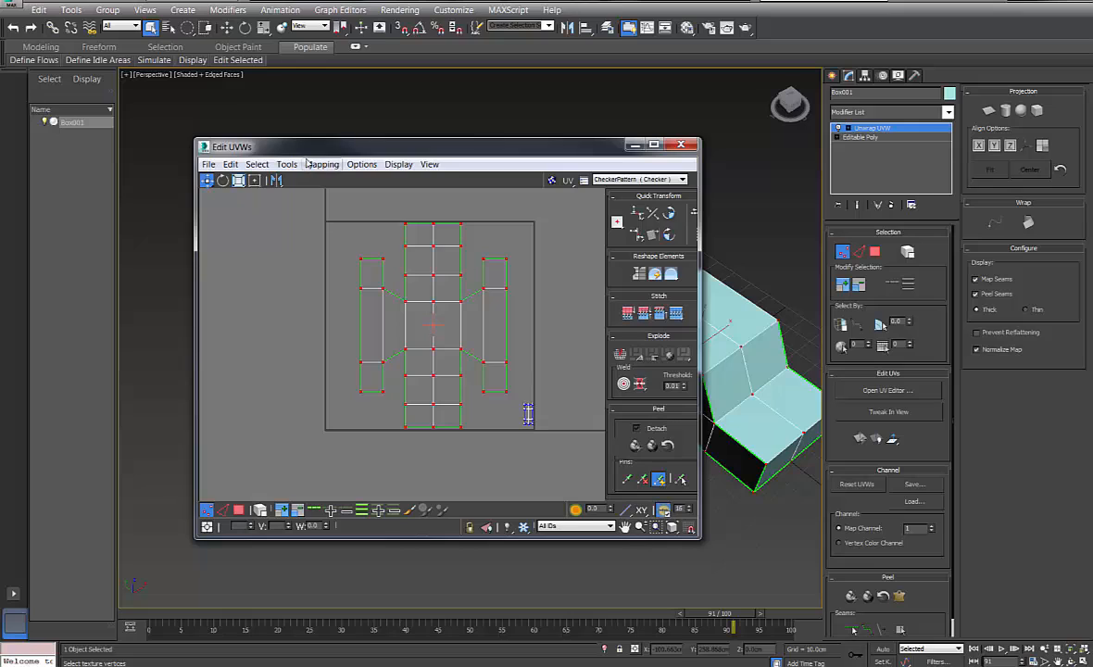
Turn on Show Grid in the UV editor's View options
left_click(431, 165)
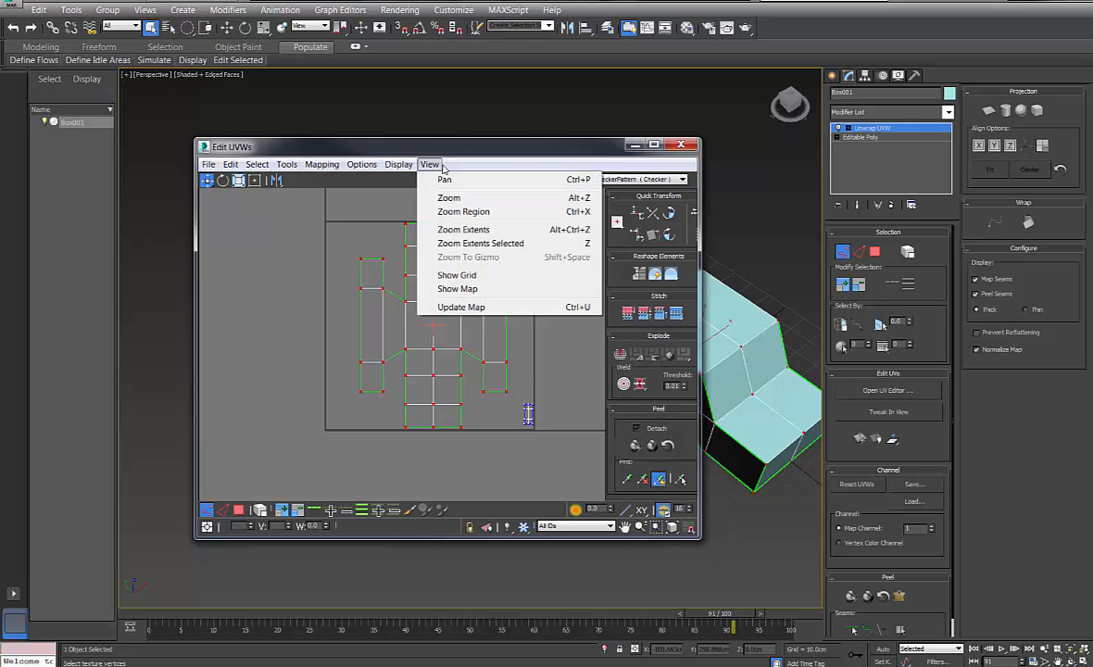
mouse_move(398, 164)
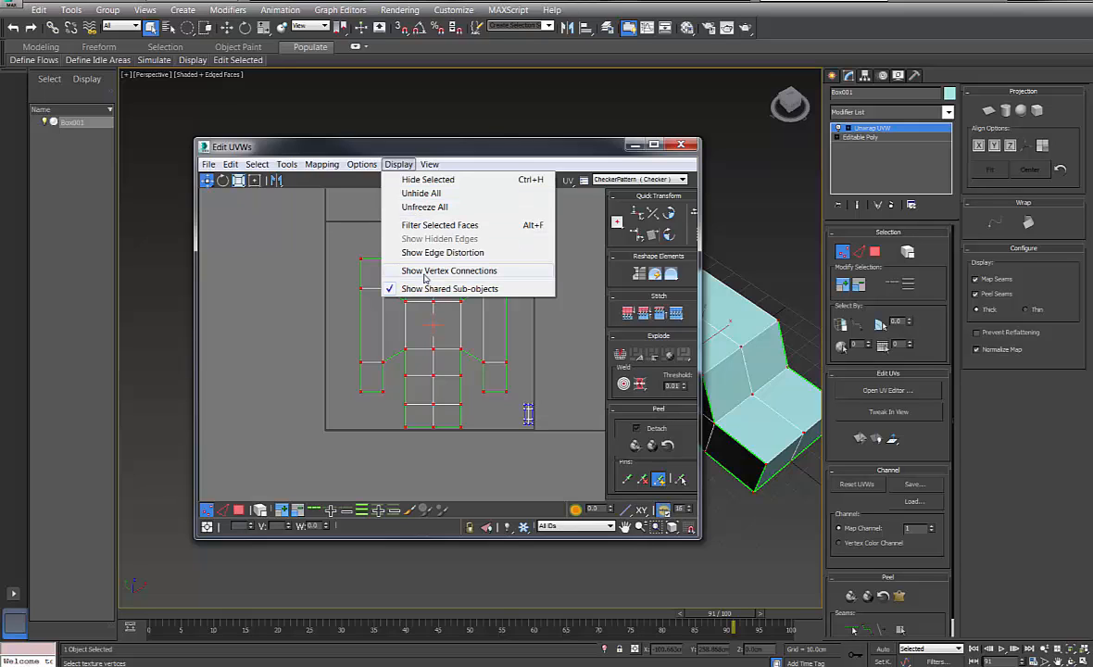
mouse_move(361, 165)
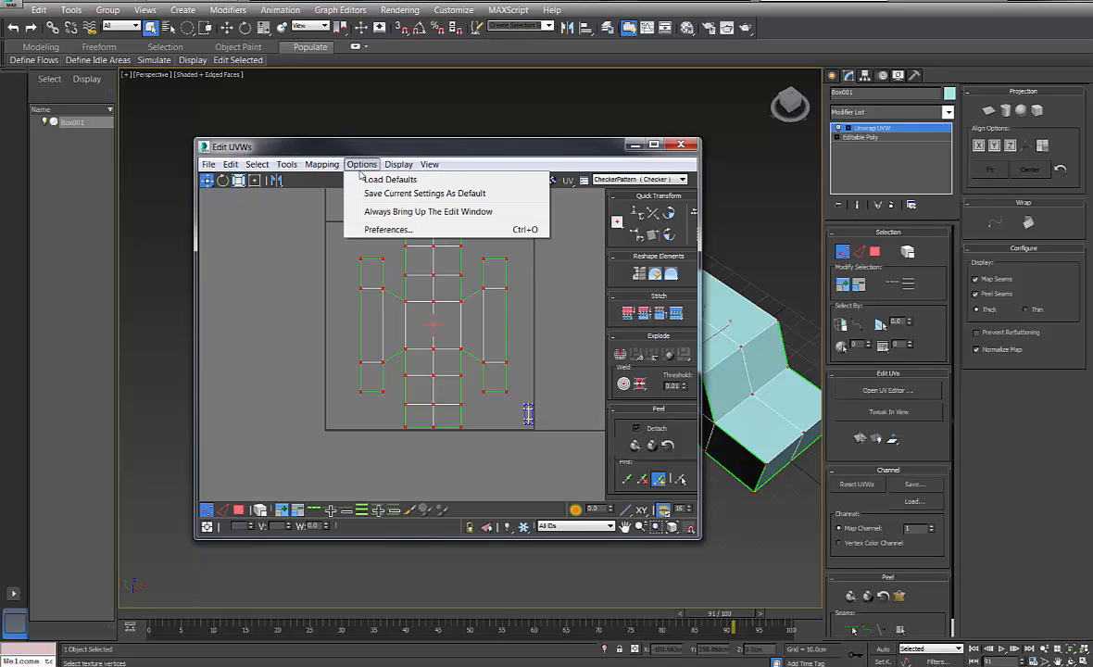
mouse_move(432, 164)
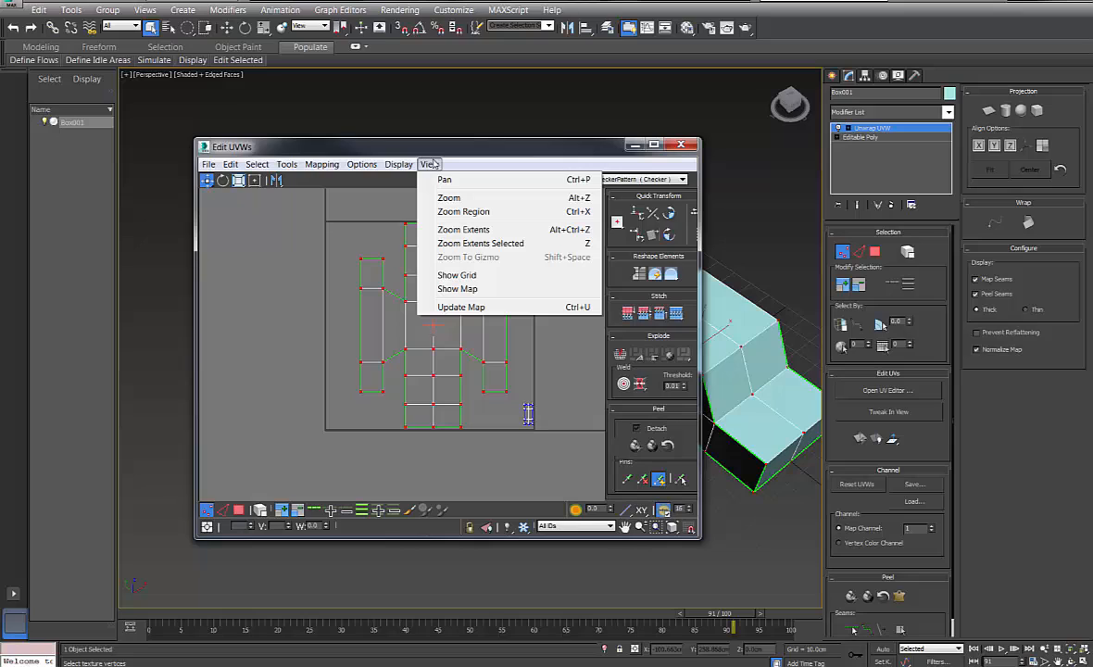
left_click(457, 275)
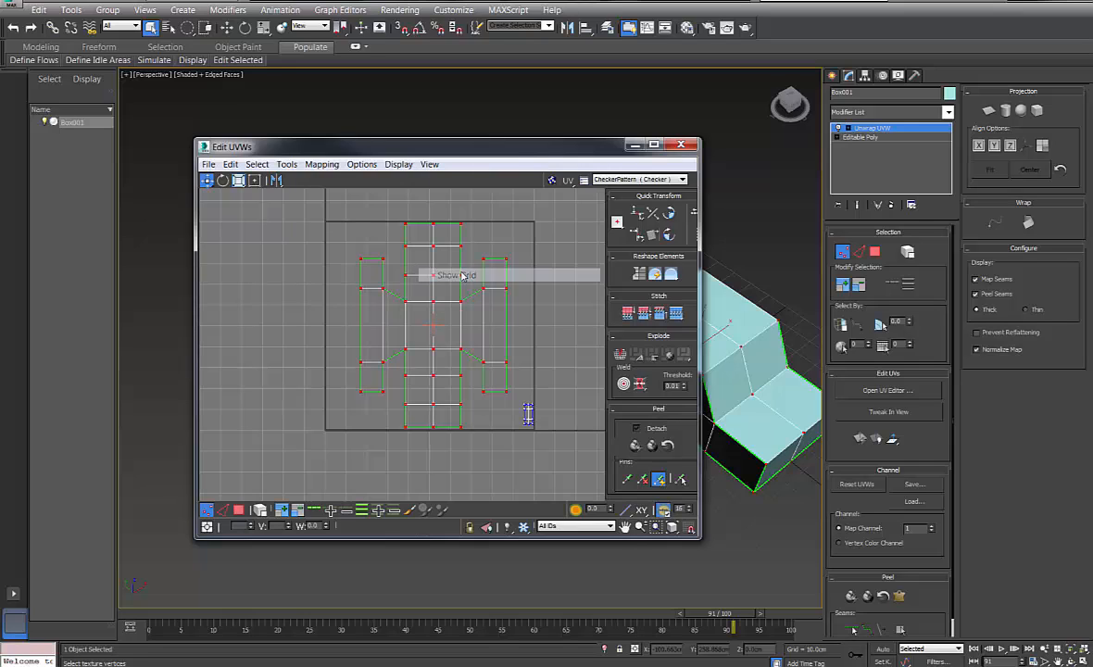
Enable Grid Snap, snap the layout onto the grid, and enlarge the Edit UVWs window
left_click(689, 528)
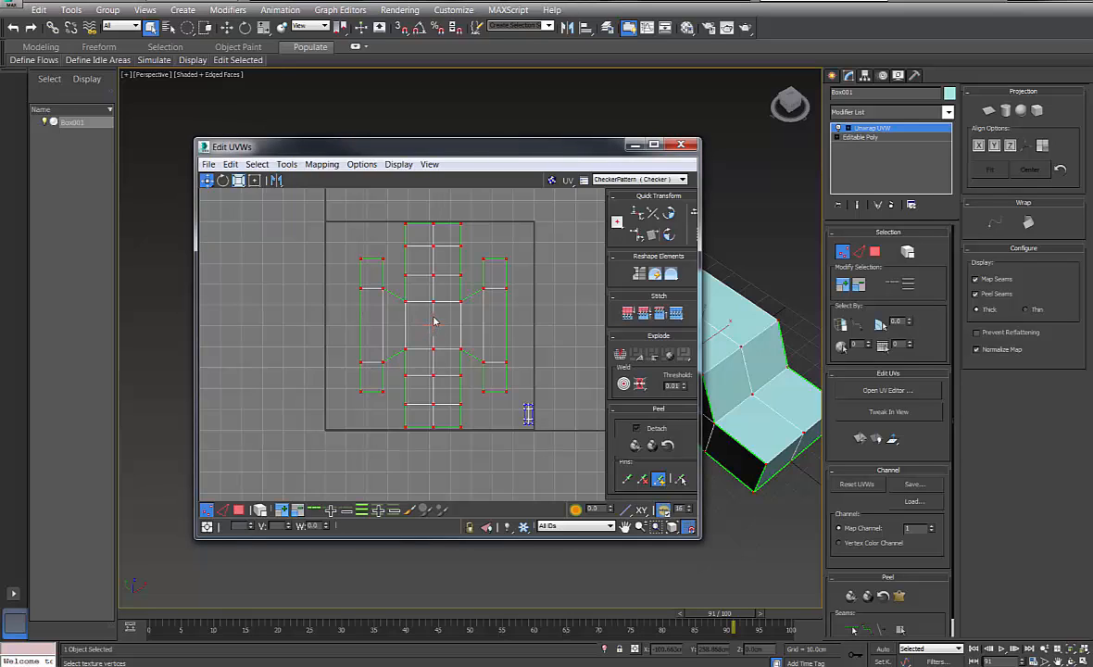
left_click_drag(436, 303, 434, 299)
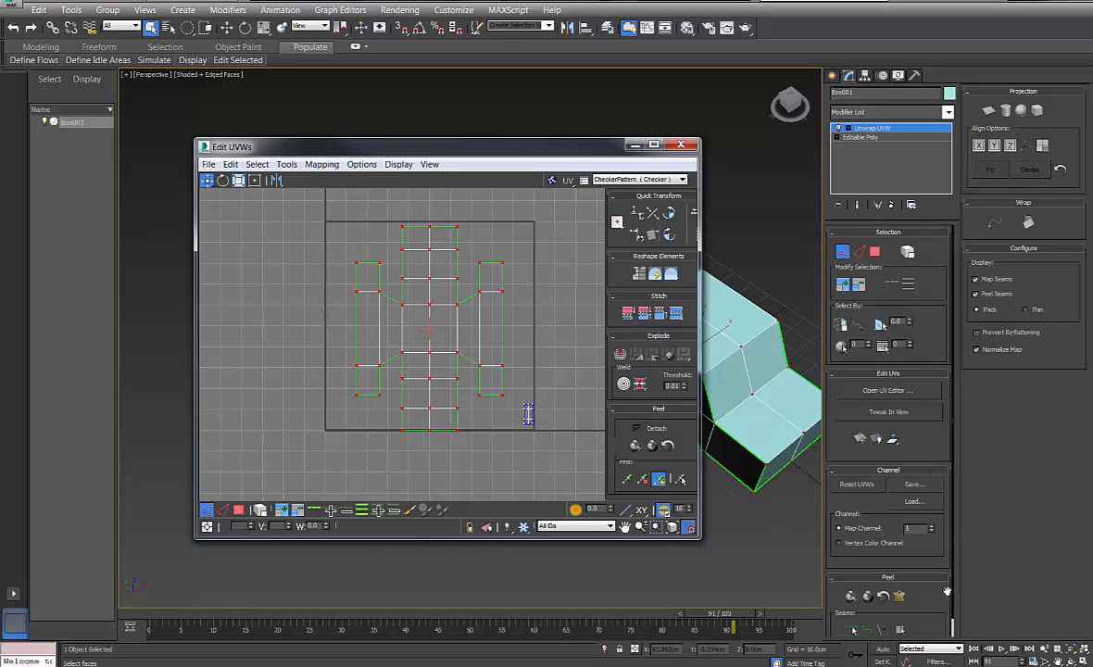
left_click_drag(946, 590, 933, 499)
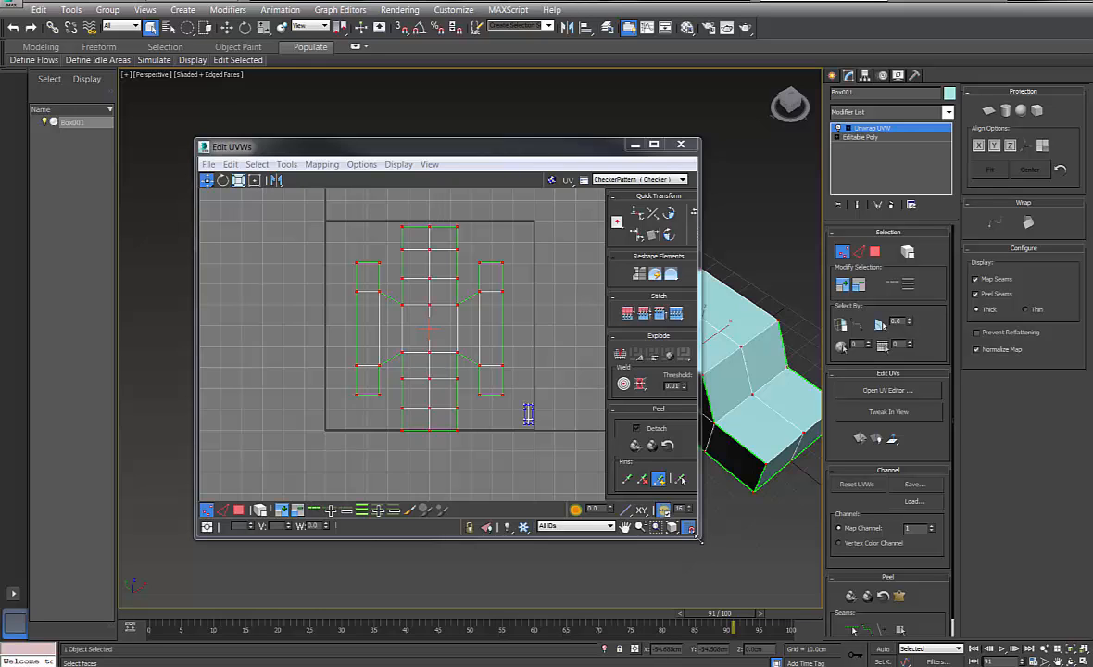
left_click_drag(702, 539, 816, 612)
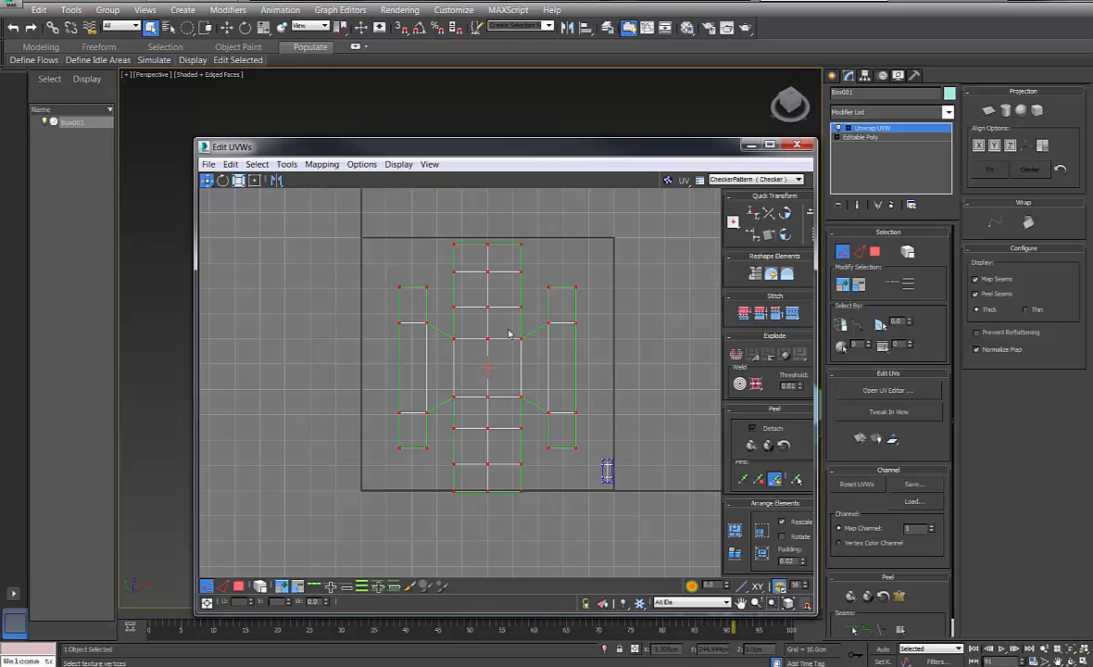
Select all UV vertices and nudge the whole layout slightly upward
left_click(554, 283)
left_click_drag(338, 211, 592, 527)
left_click_drag(380, 229, 591, 524)
left_click_drag(489, 341, 488, 336)
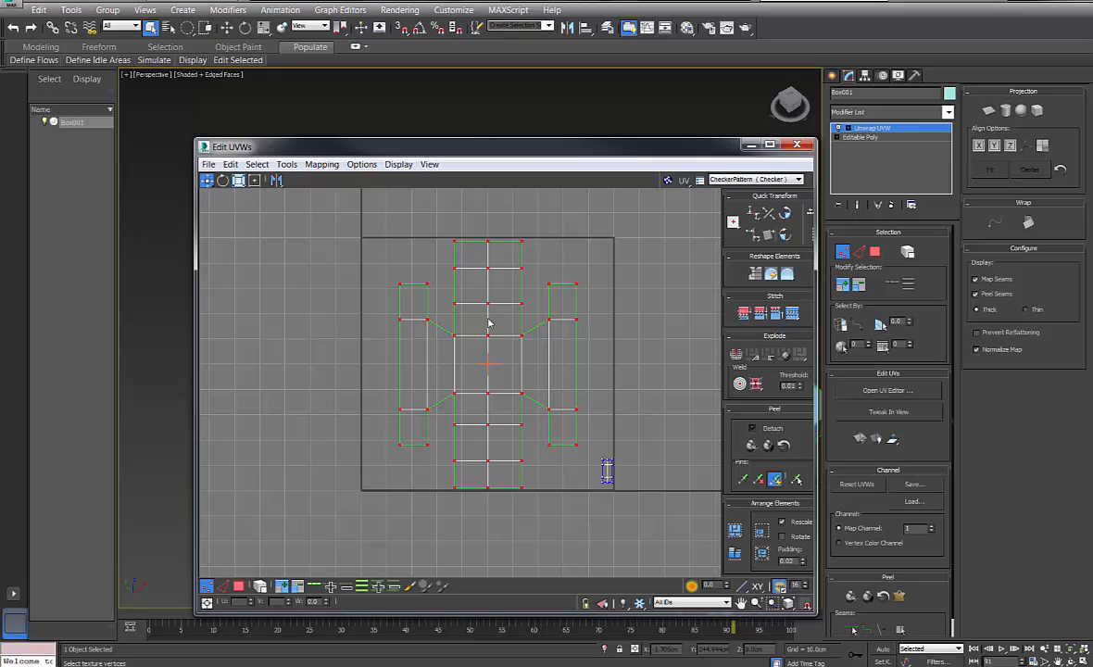
left_click(542, 351)
Reposition the Edit UVWs window to the upper left and dismiss the mapping options
left_click_drag(417, 146, 264, 94)
left_click(168, 112)
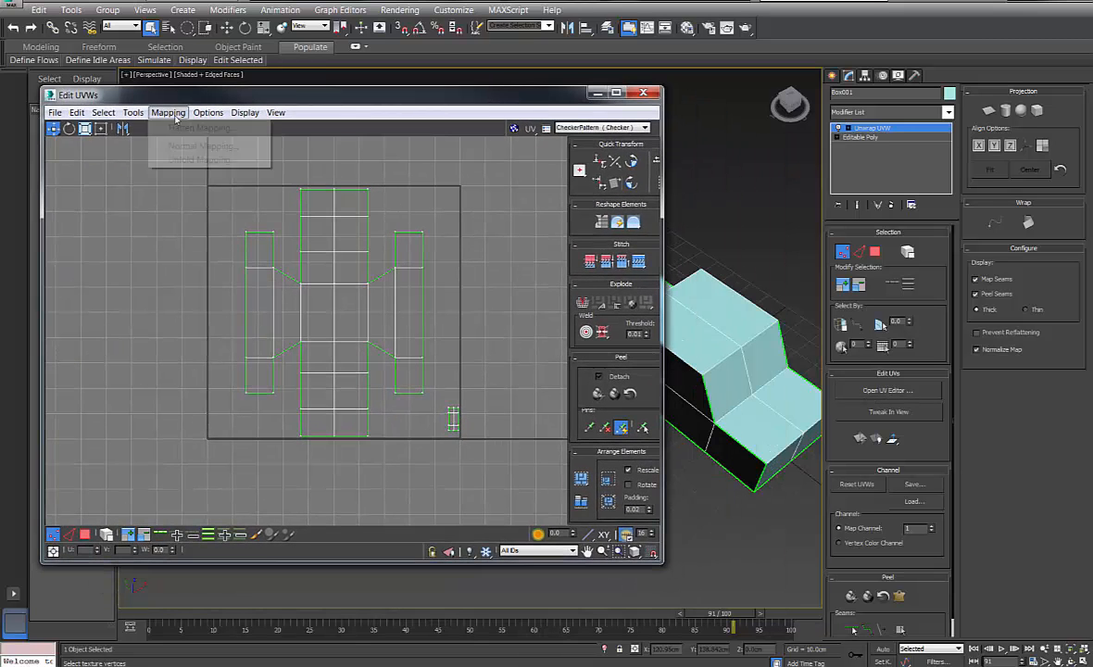
left_click(170, 115)
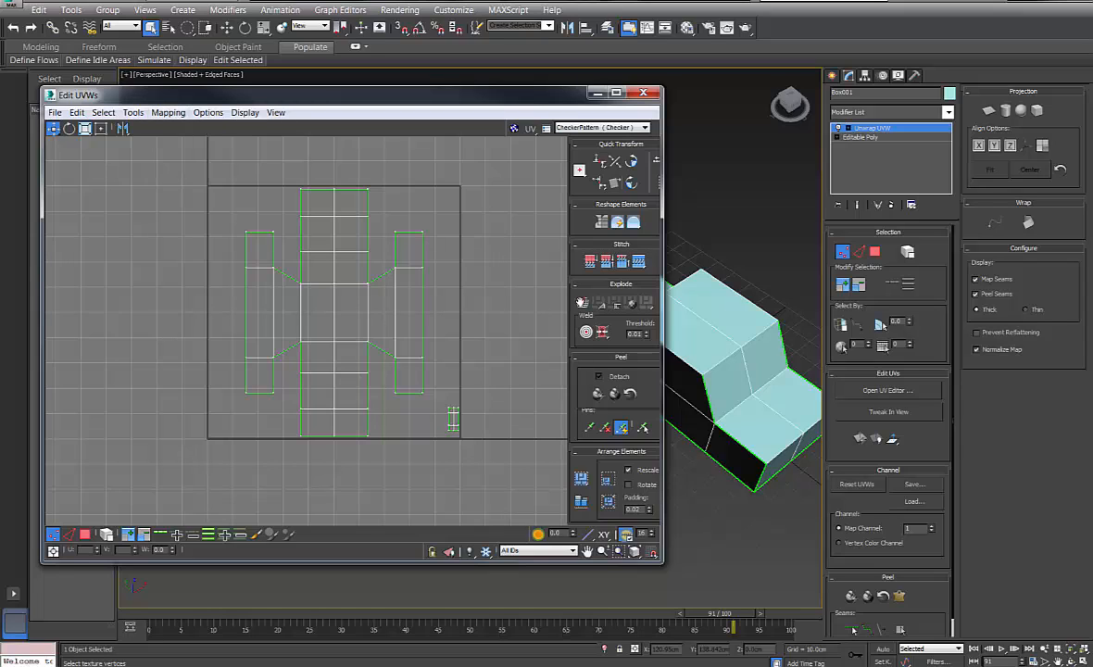